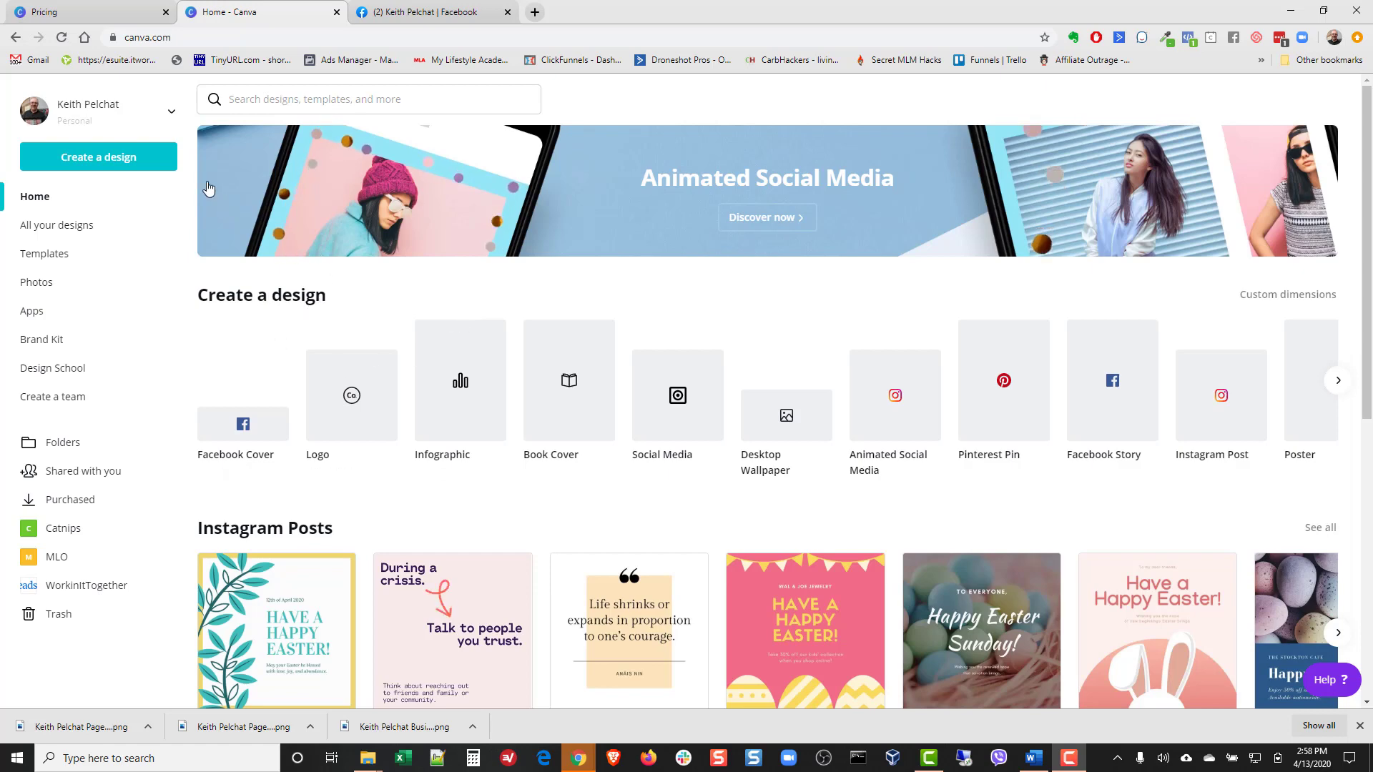
View Canva's pricing page comparing the Free, Pro and Enterprise plans.
left_click(40, 10)
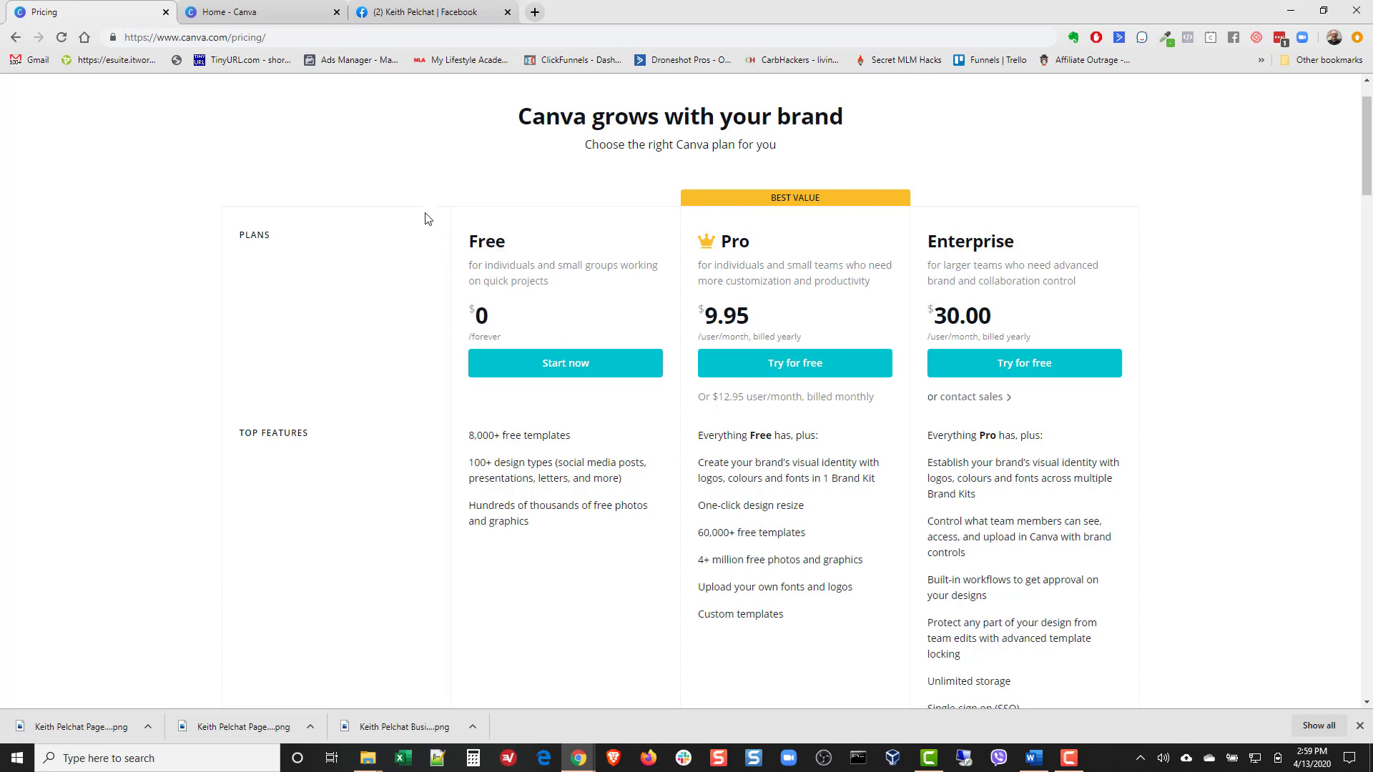
Go back to the Canva home page showing the Create a design options.
left_click(244, 16)
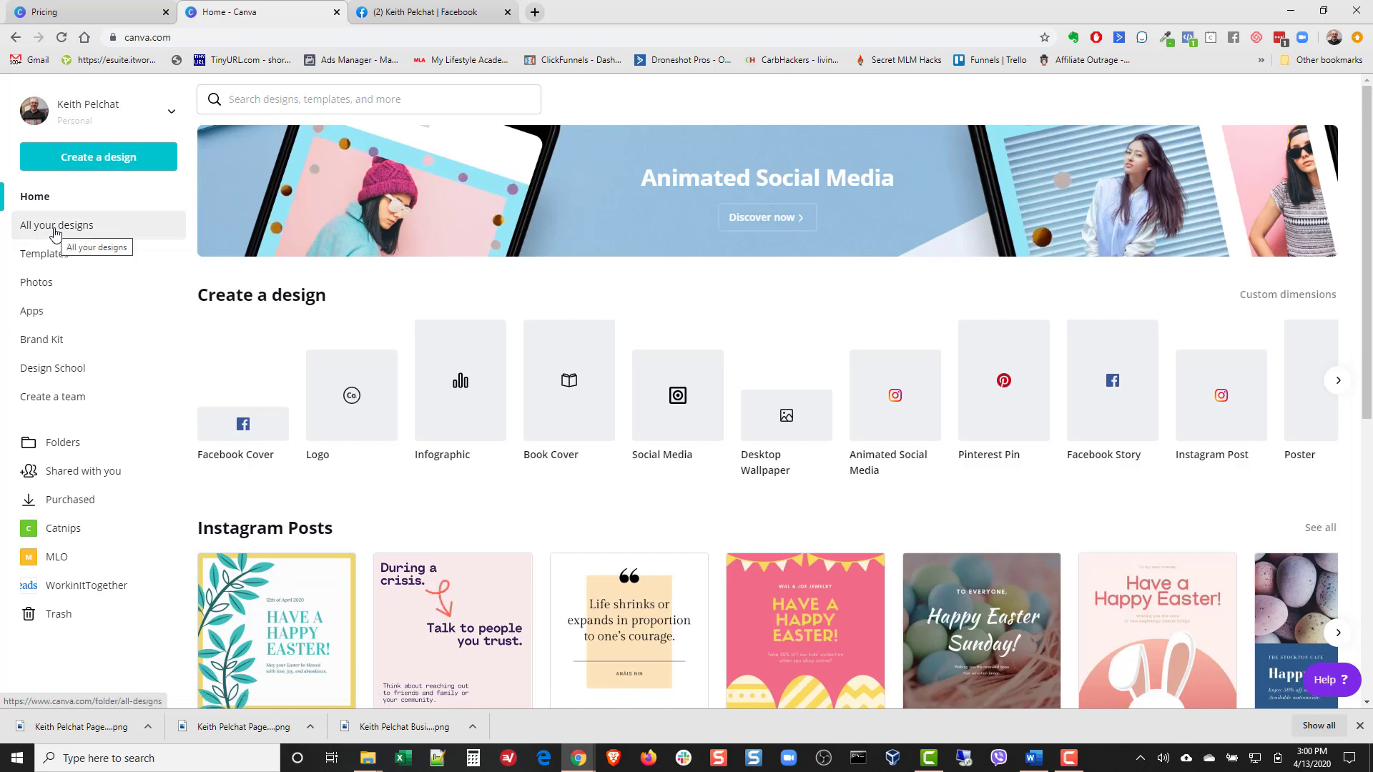
Create a blank design with custom dimensions of 820 × 360 px.
left_click(89, 159)
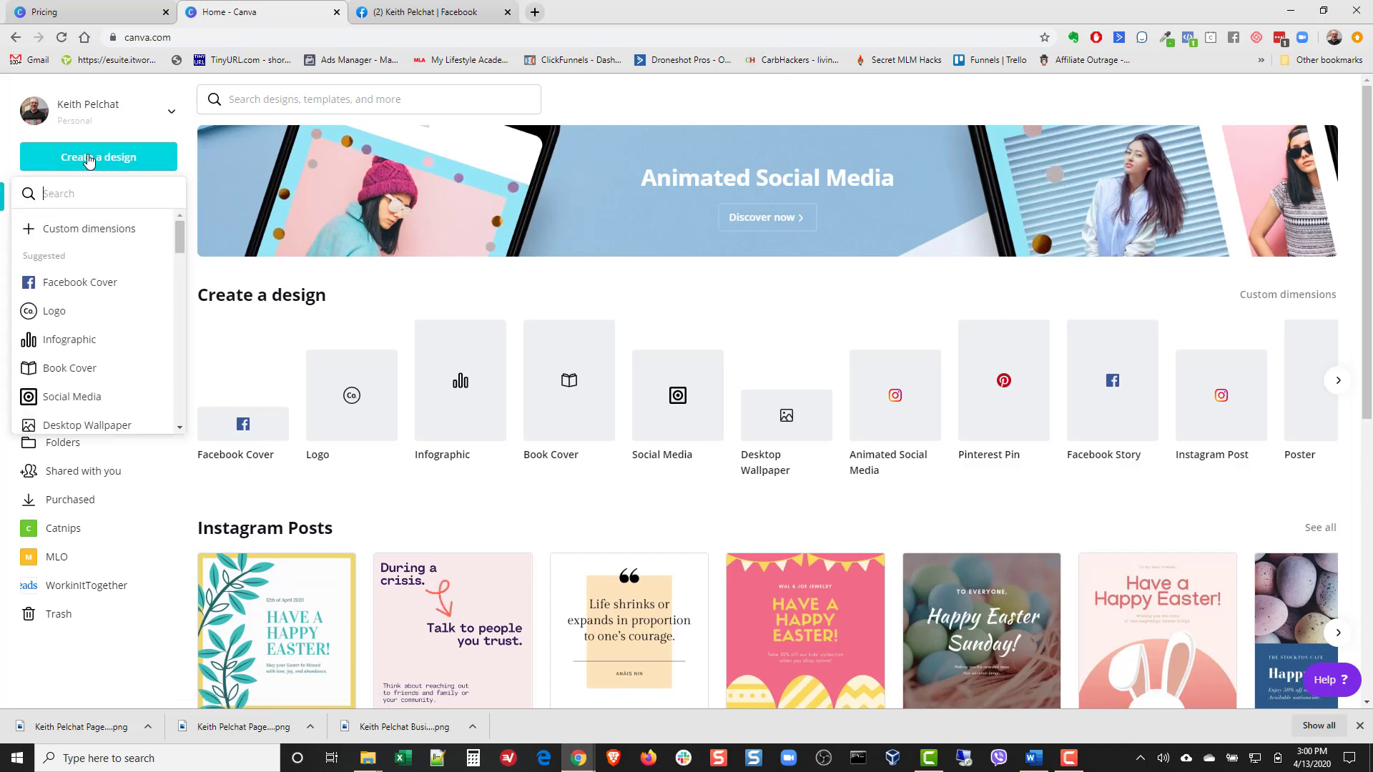
left_click(80, 229)
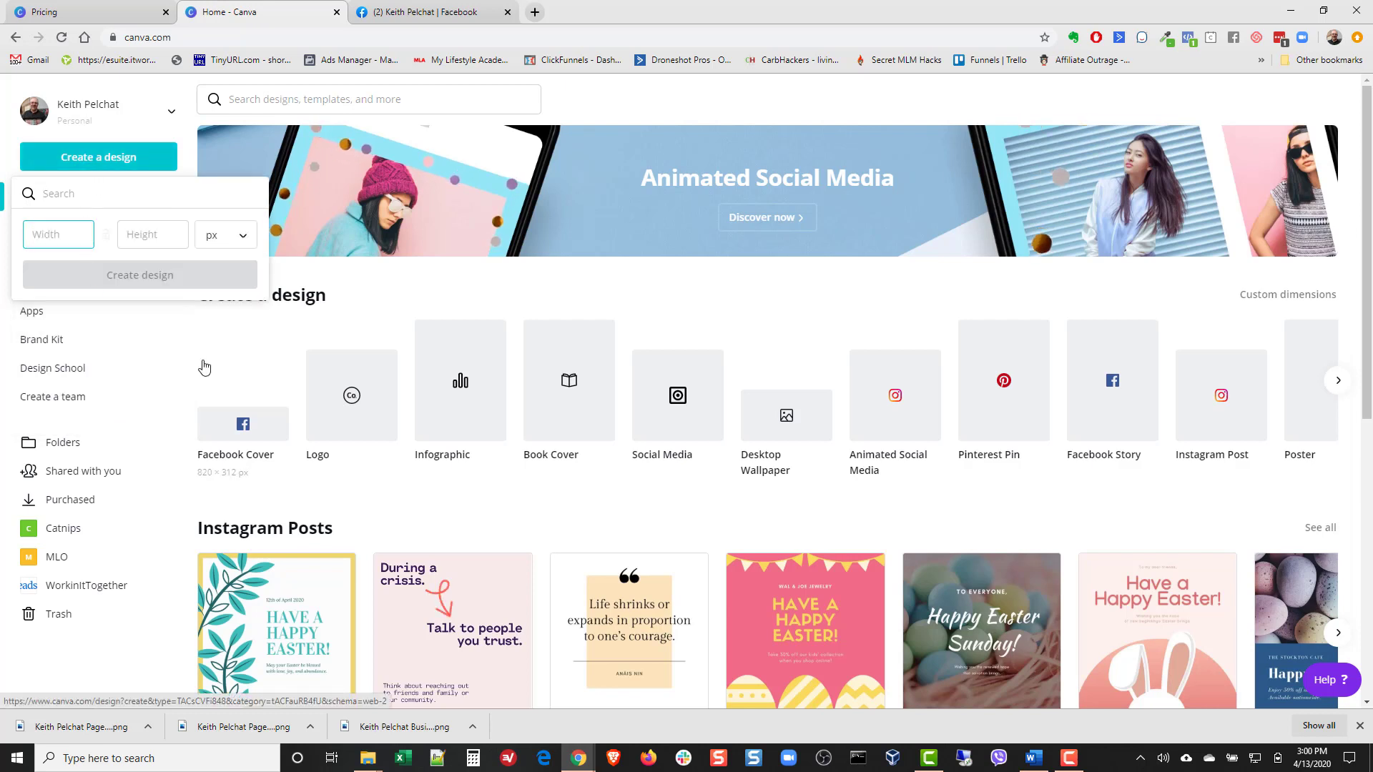
type("820")
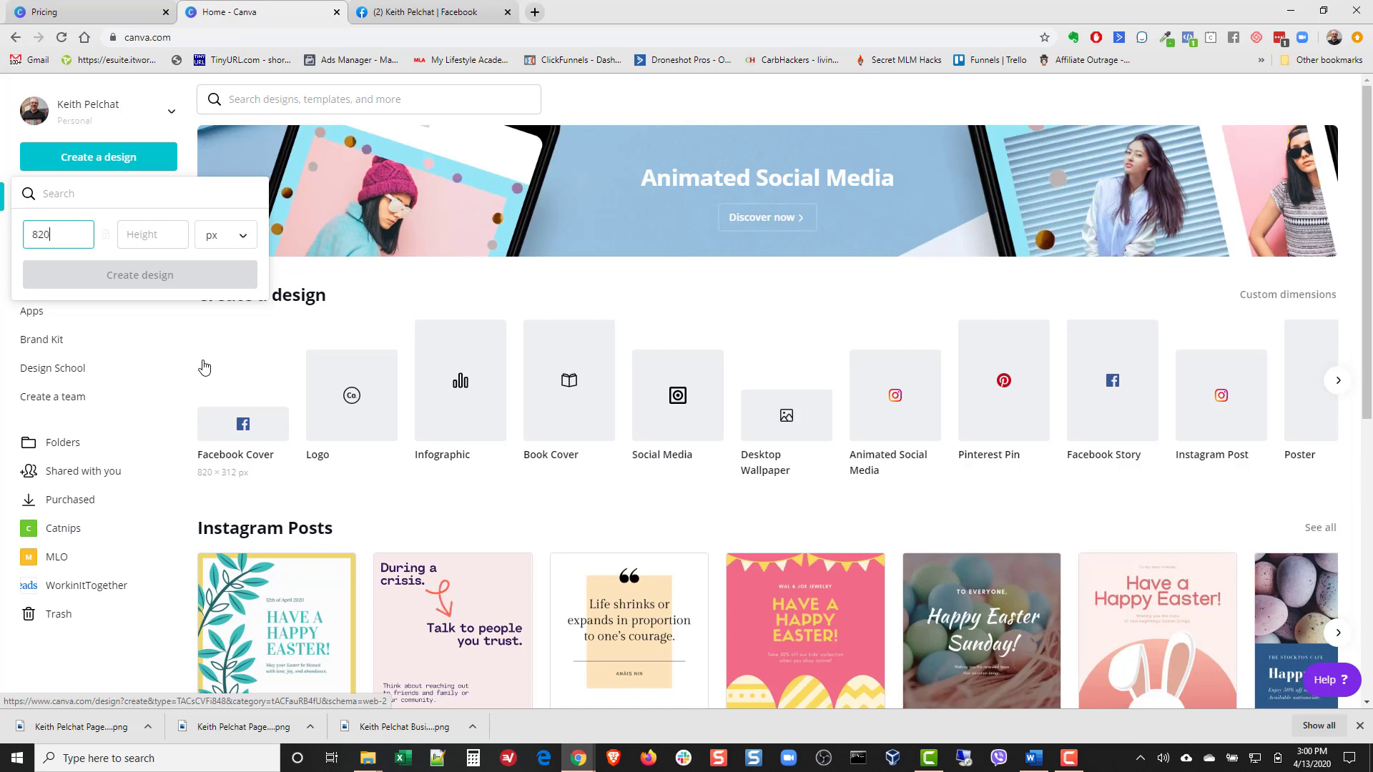
left_click(152, 236)
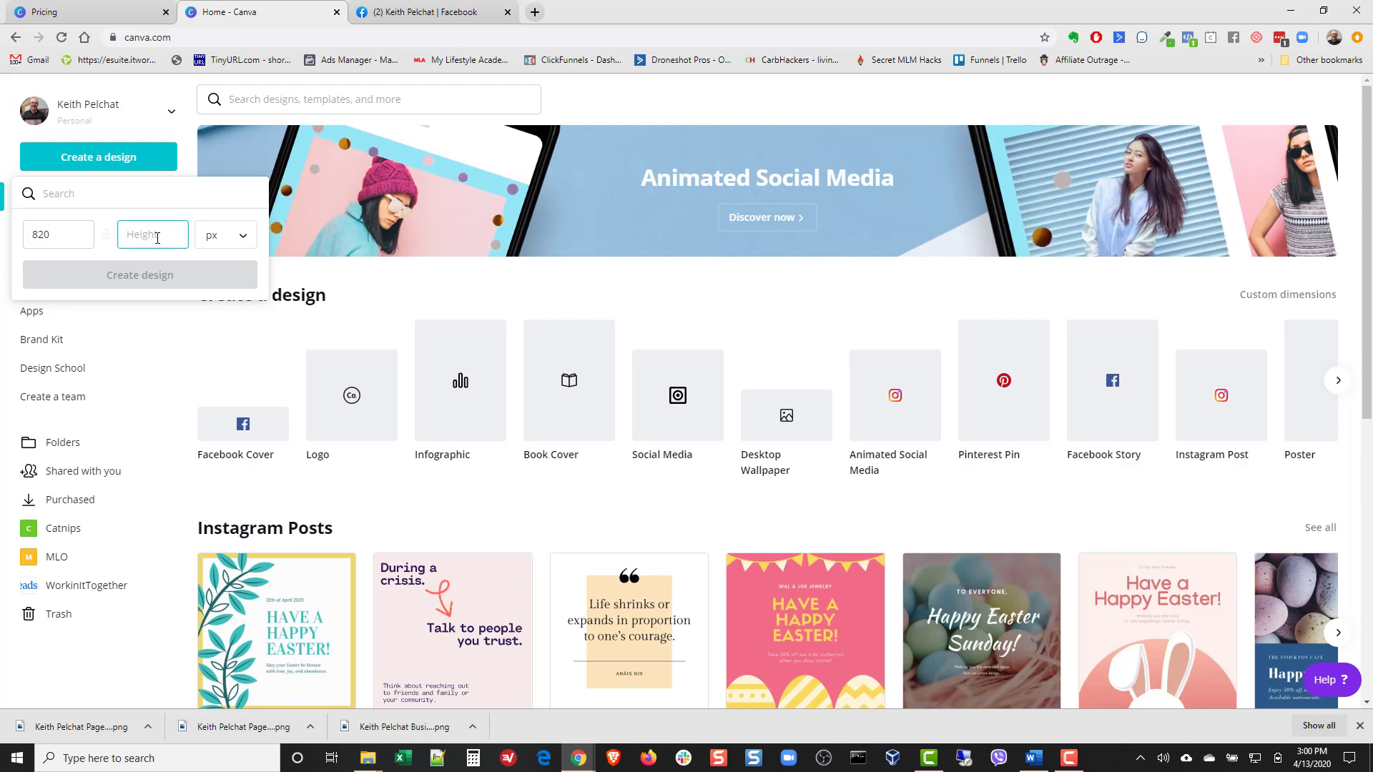
type("360")
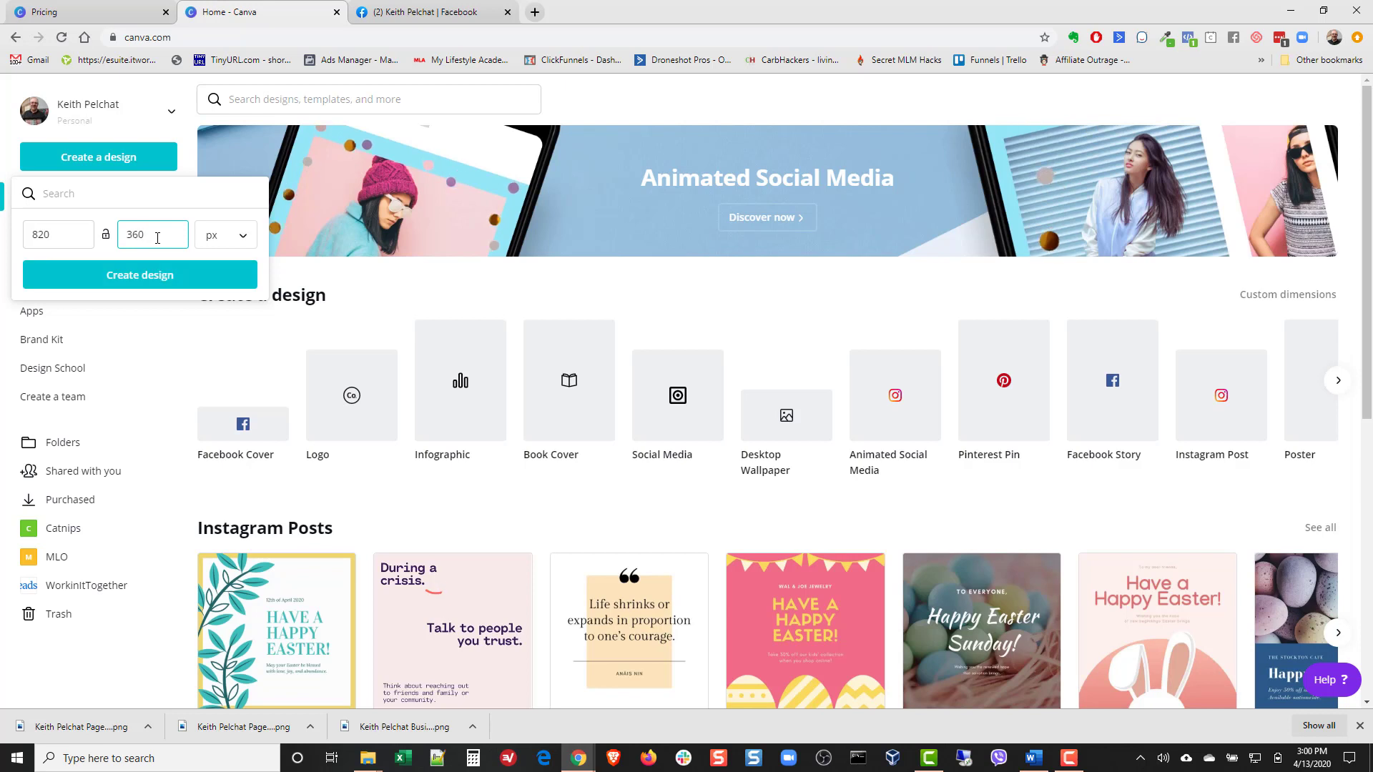
left_click(152, 279)
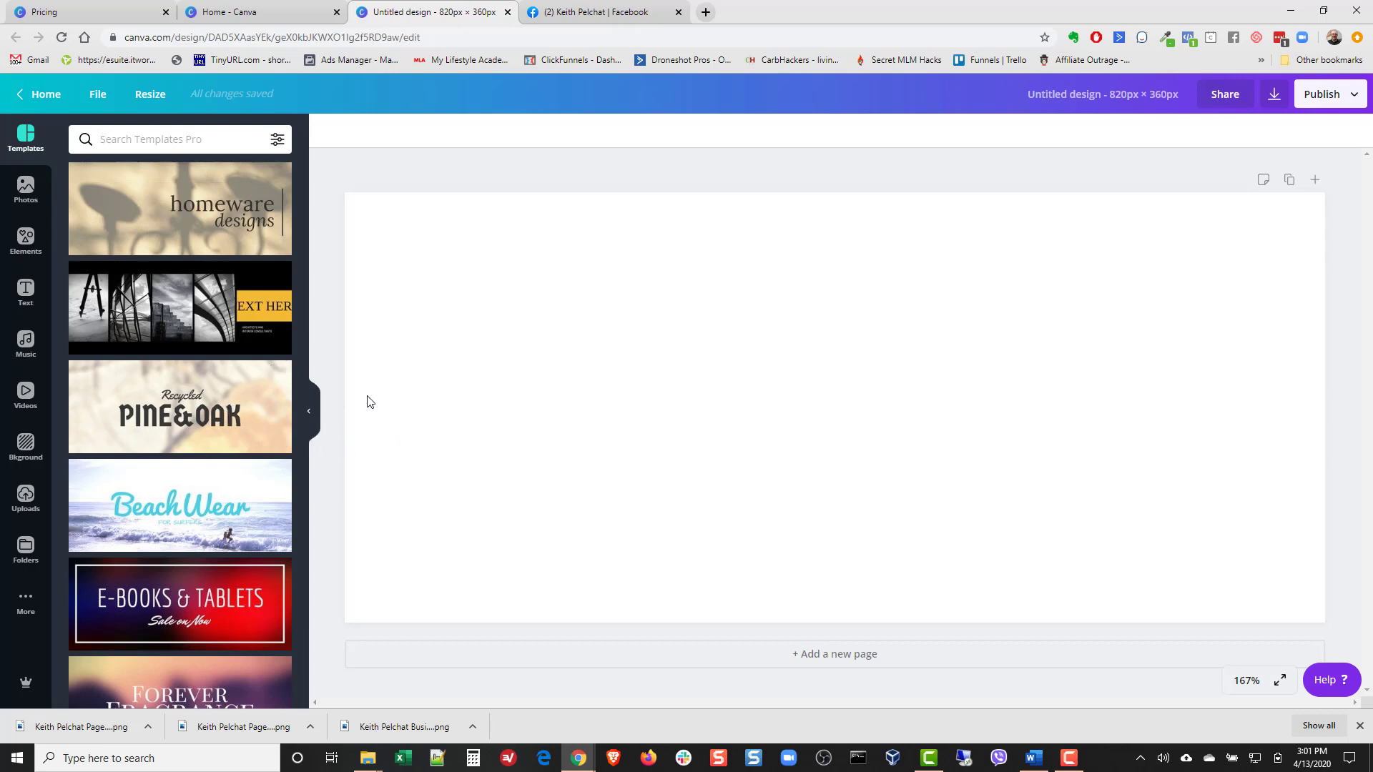
Place a square shape from the Elements library onto the blank canvas.
left_click(26, 240)
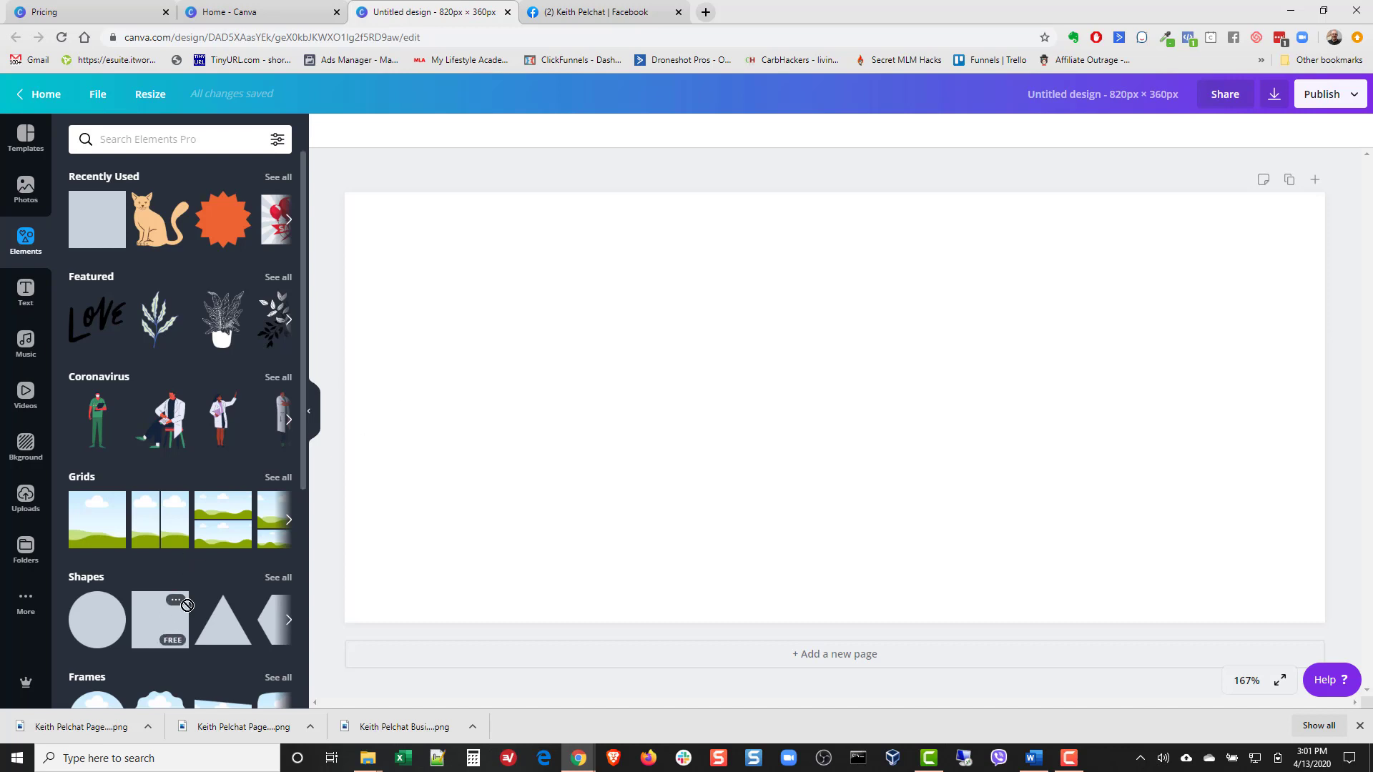
left_click_drag(172, 602, 448, 274)
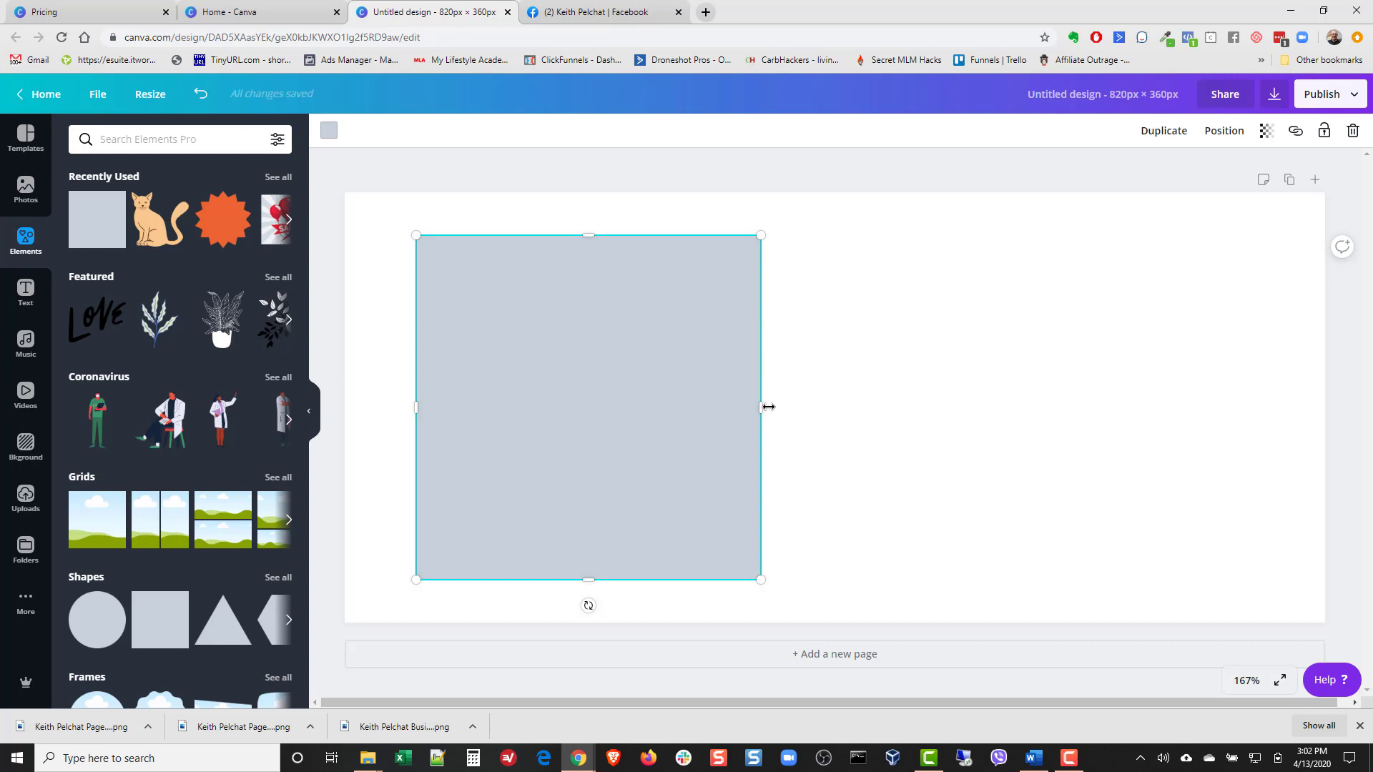
Stretch the square into a wide rectangle covering most of the cover, centred on the page.
left_click_drag(791, 399, 1184, 412)
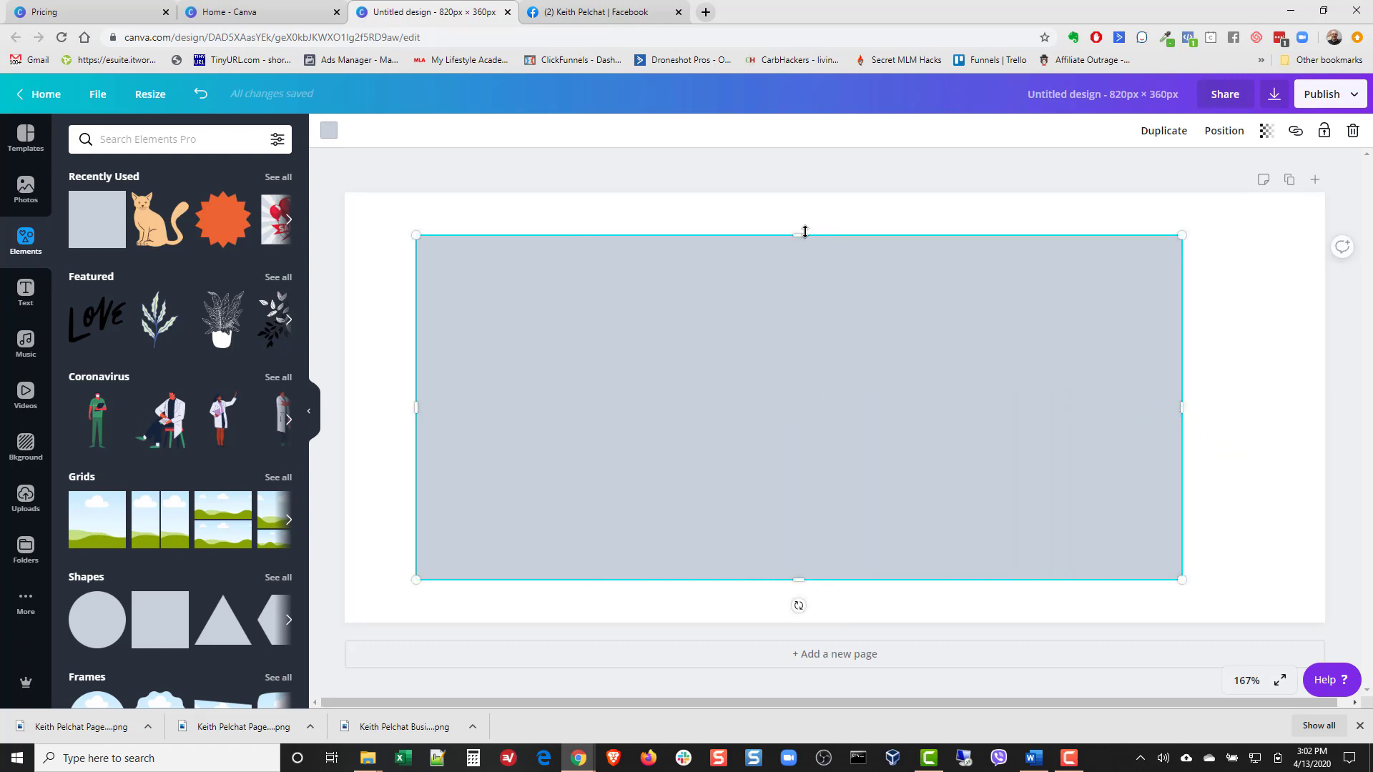
left_click_drag(803, 230, 806, 212)
left_click_drag(804, 209, 807, 206)
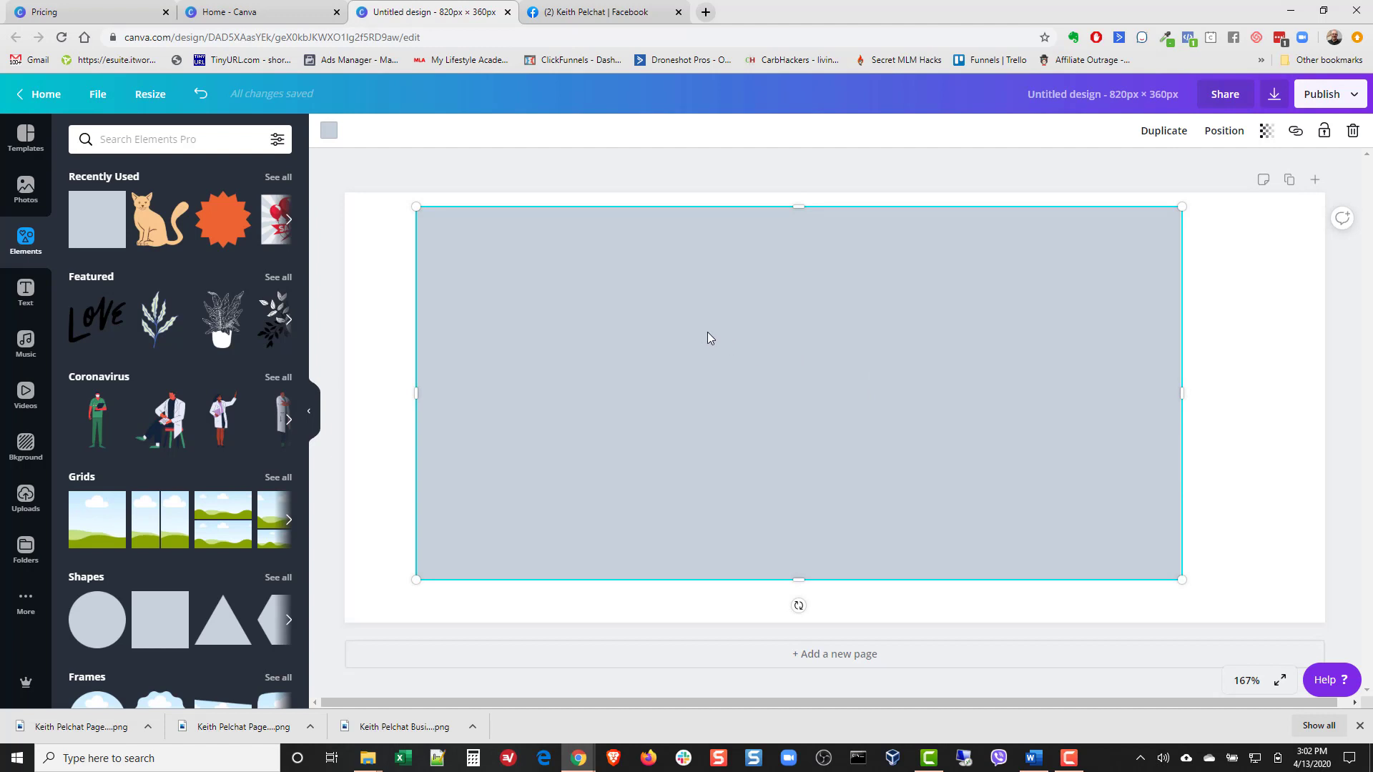
left_click_drag(684, 313, 721, 326)
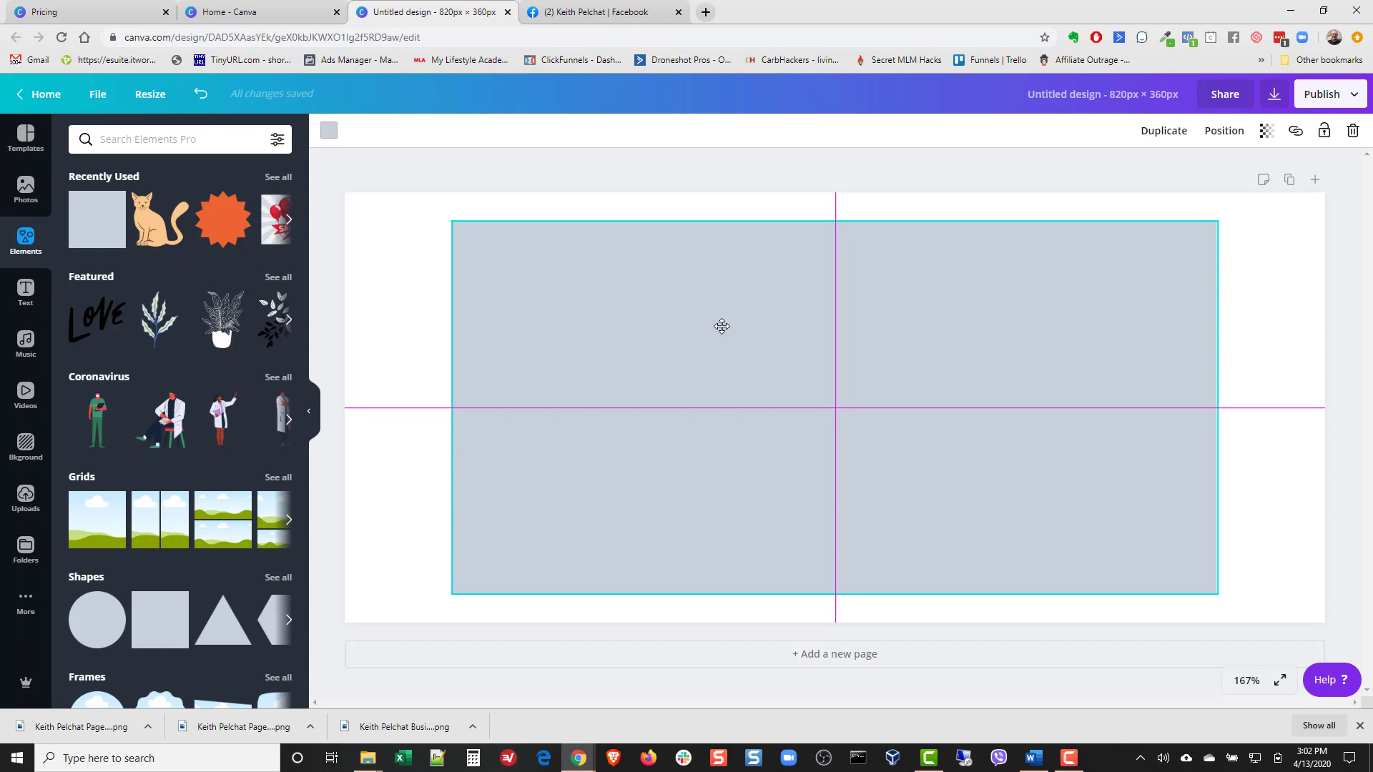
left_click_drag(721, 326, 721, 325)
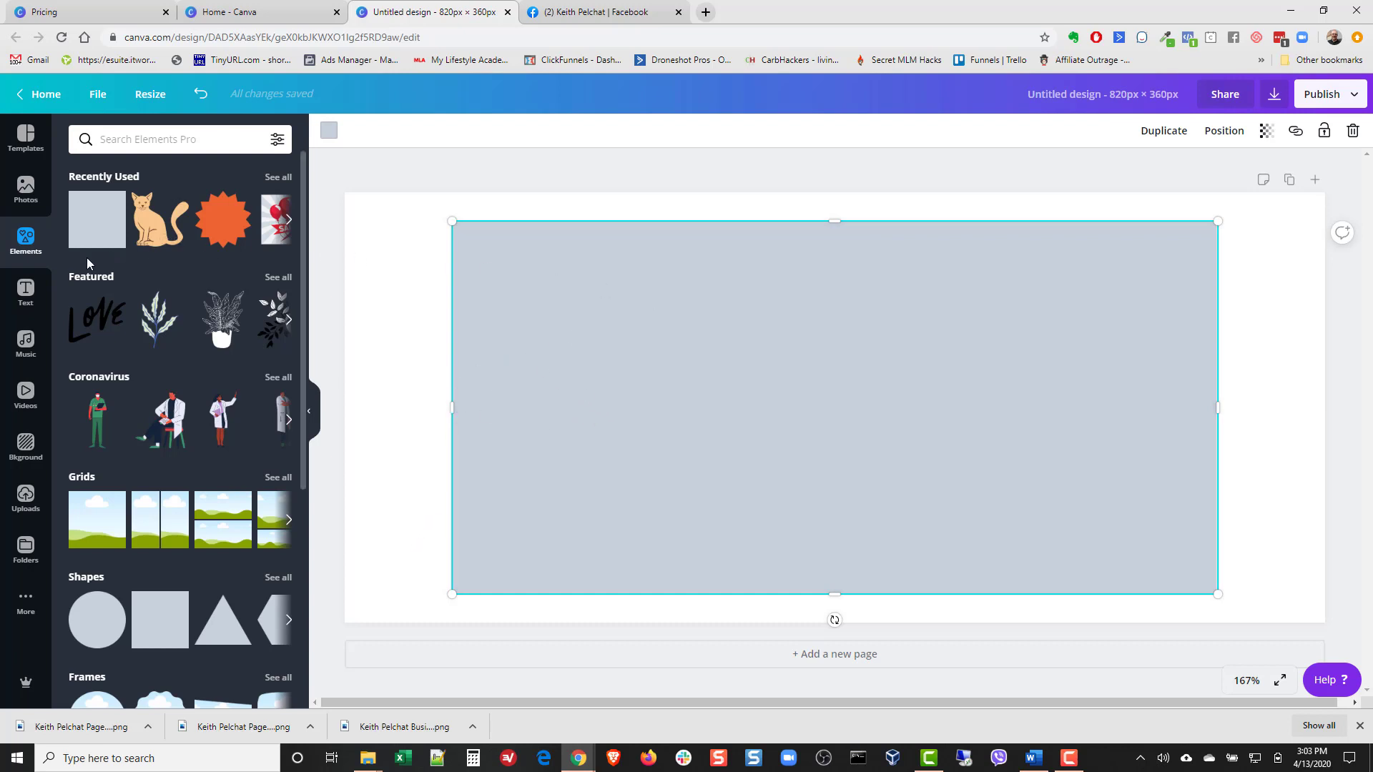
Drag the uploaded man-with-mug photo onto the right end of the rectangle.
left_click(21, 187)
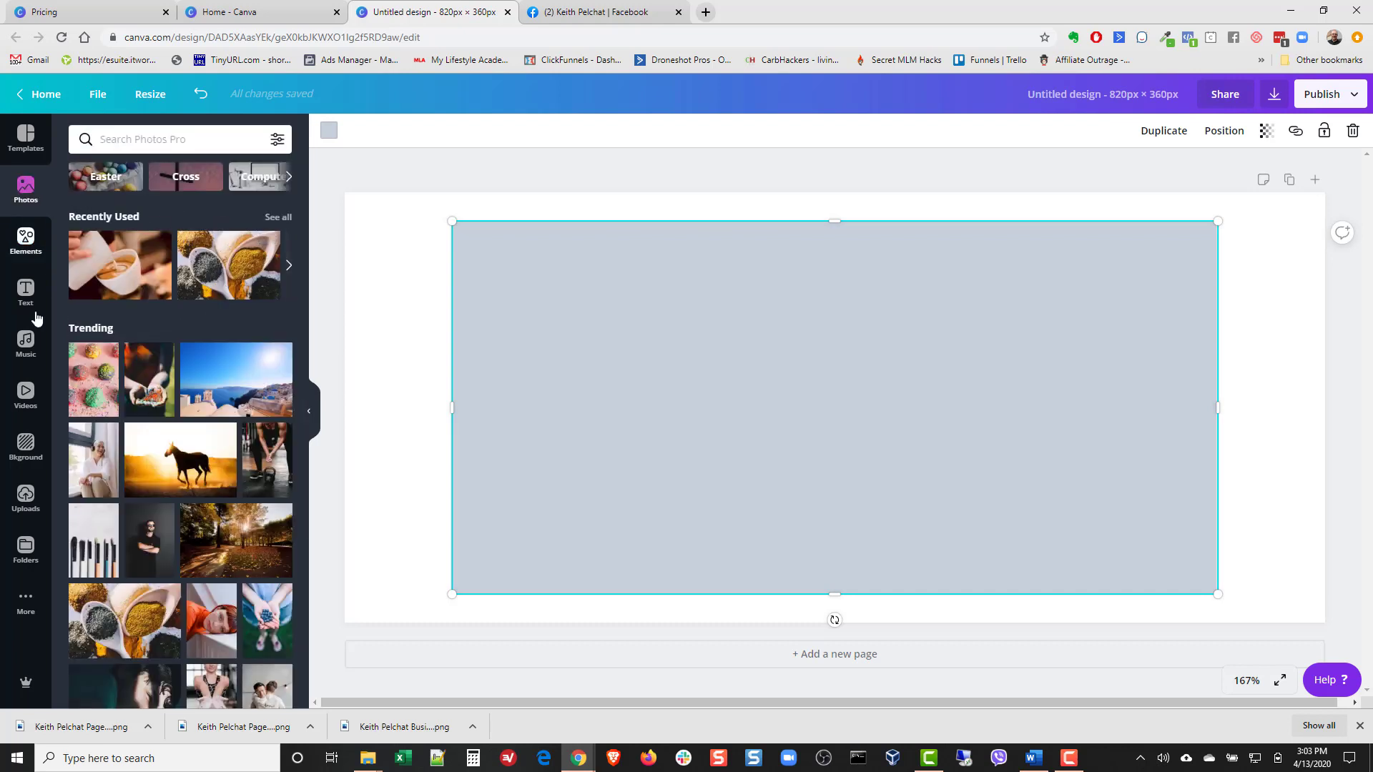
left_click(26, 498)
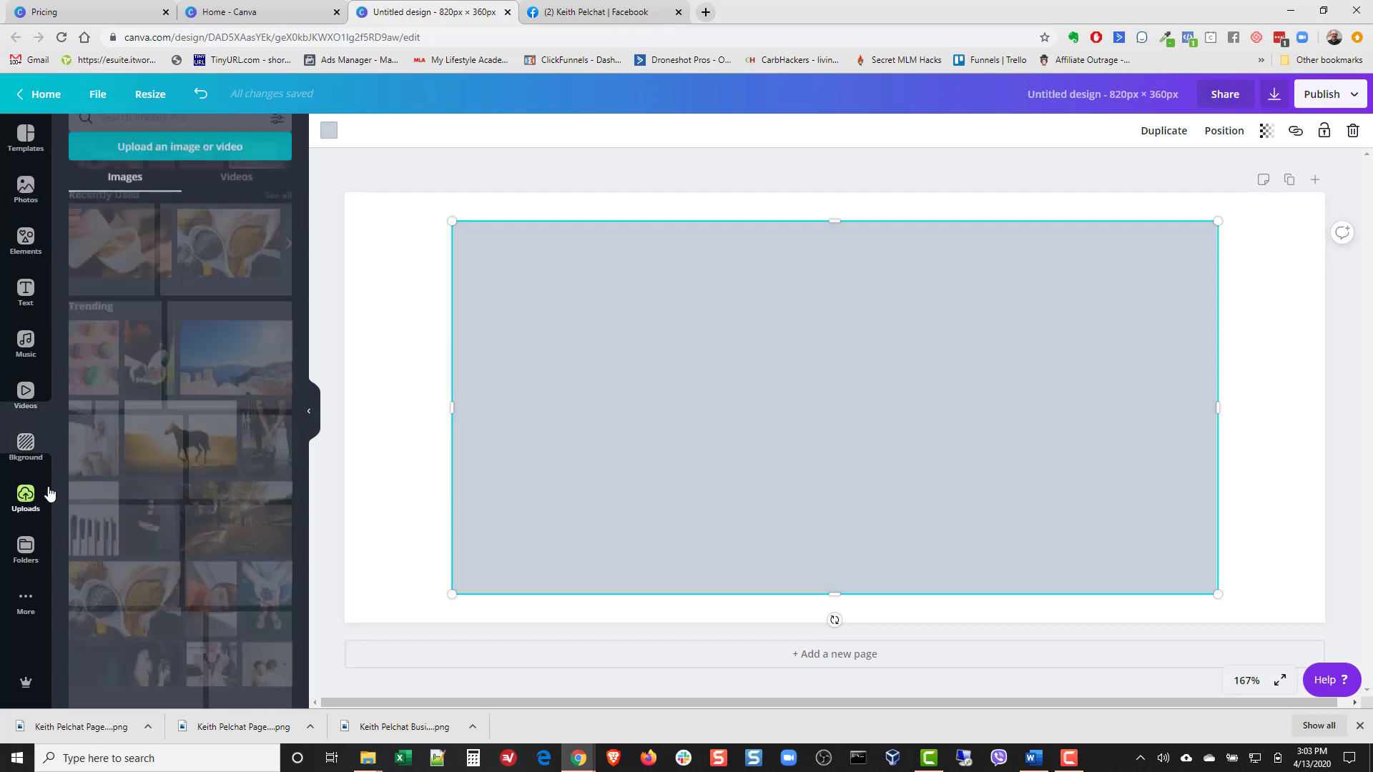
scroll(264, 419, "down", 15)
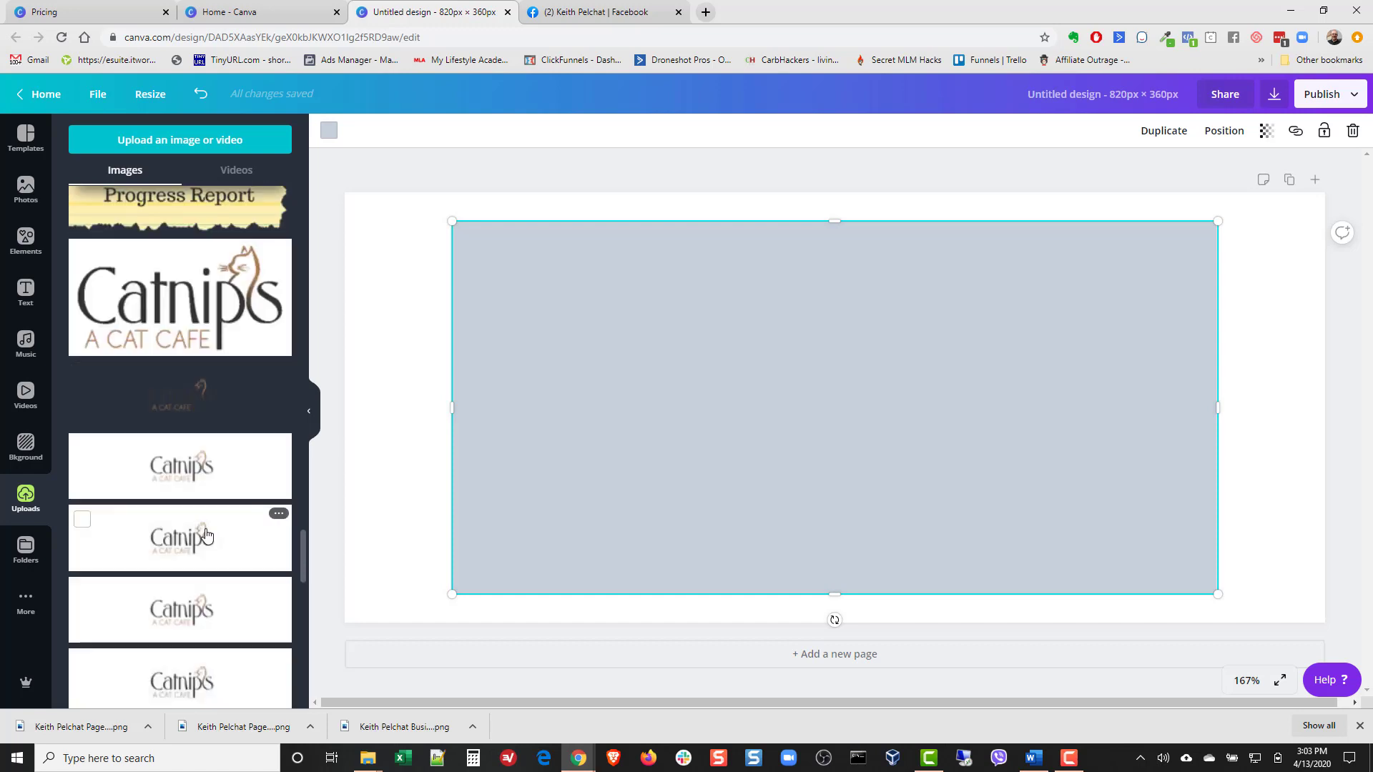
scroll(204, 529, "down", 10)
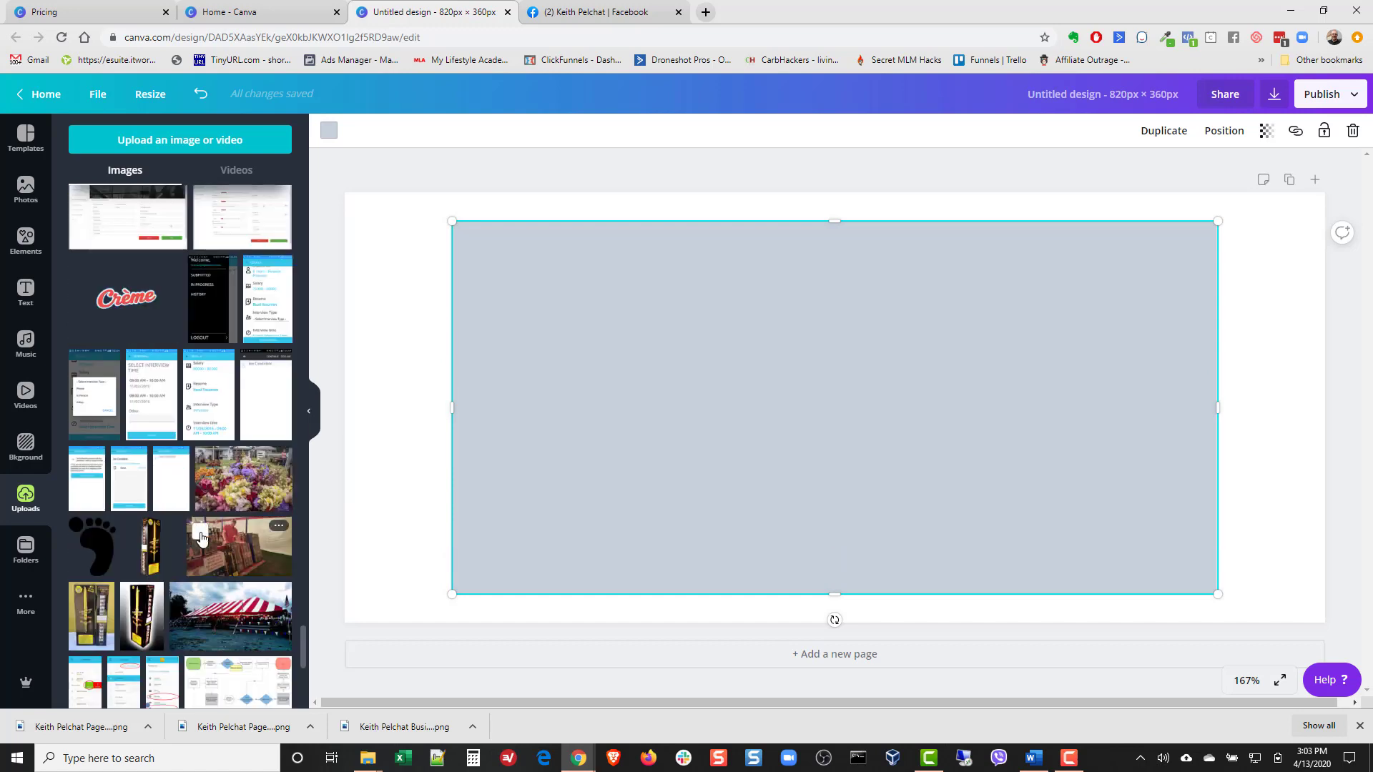
scroll(201, 532, "down", 10)
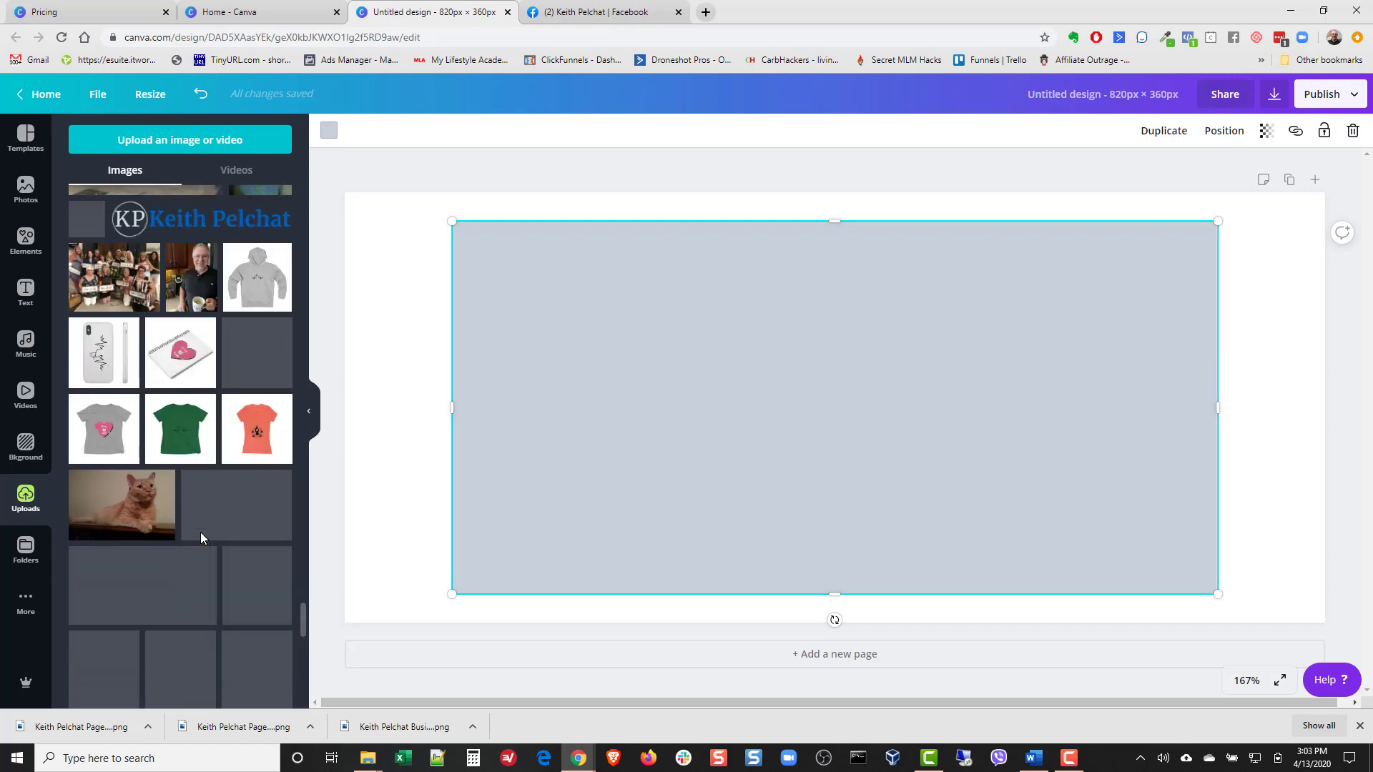
scroll(200, 532, "up", 5)
scroll(201, 539, "down", 2)
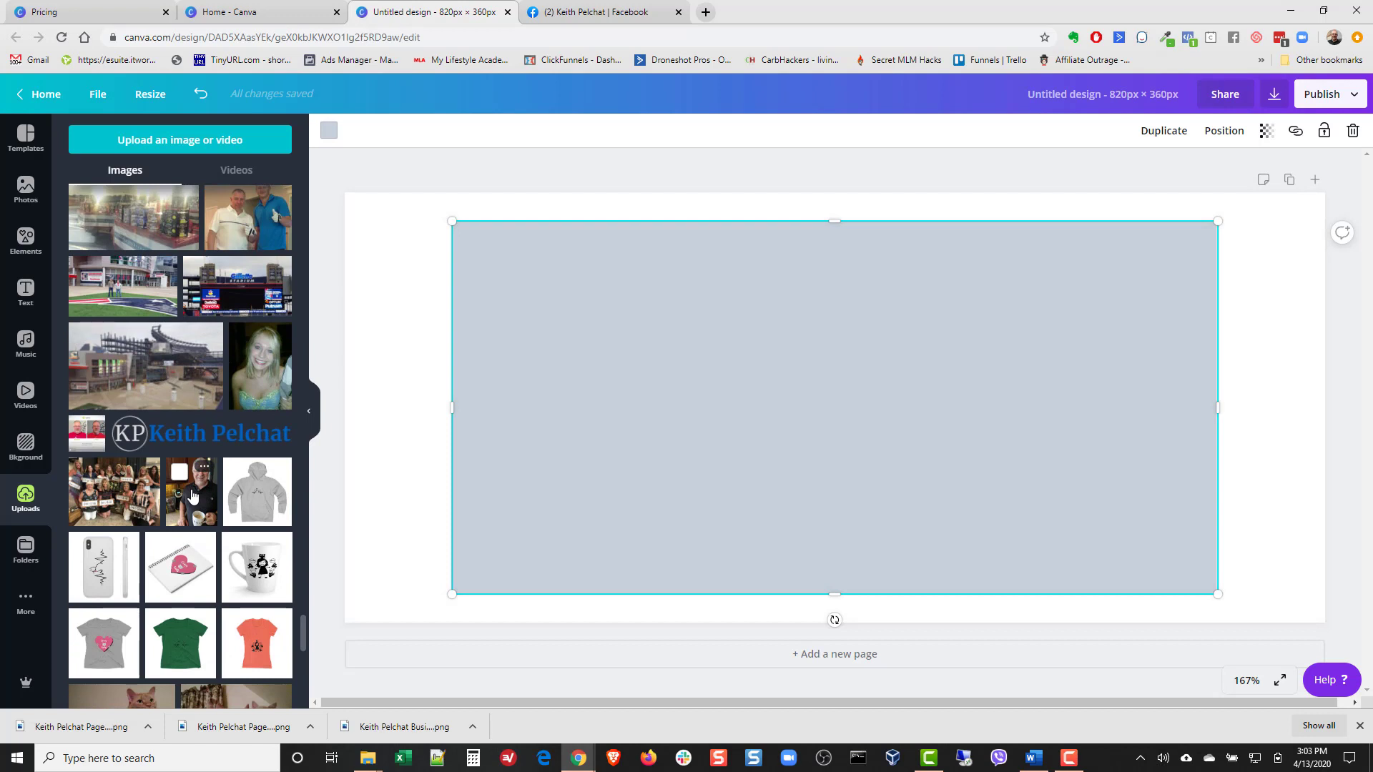
left_click_drag(191, 493, 922, 230)
Fit the photo against the rectangle's right edge and apply Background Remover to it.
left_click_drag(1056, 354, 1055, 352)
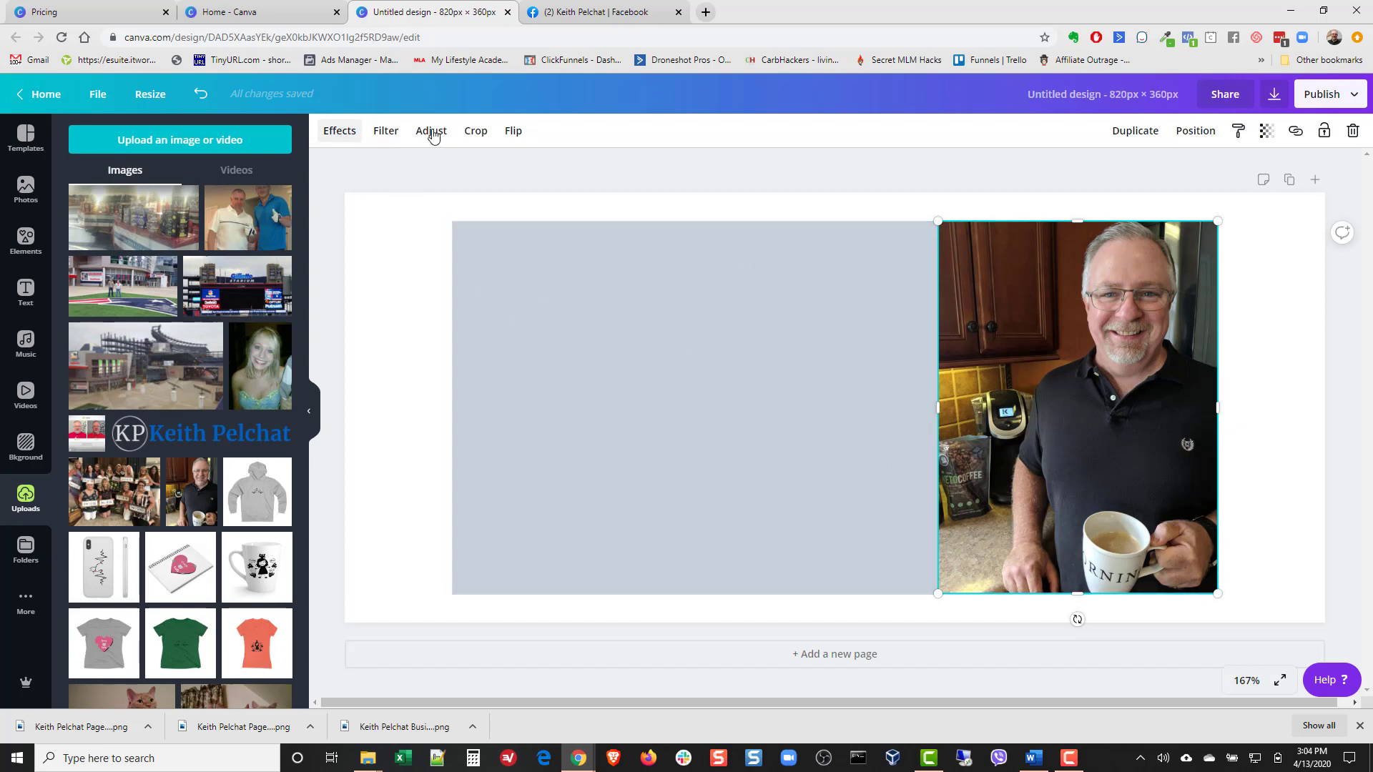
left_click(342, 136)
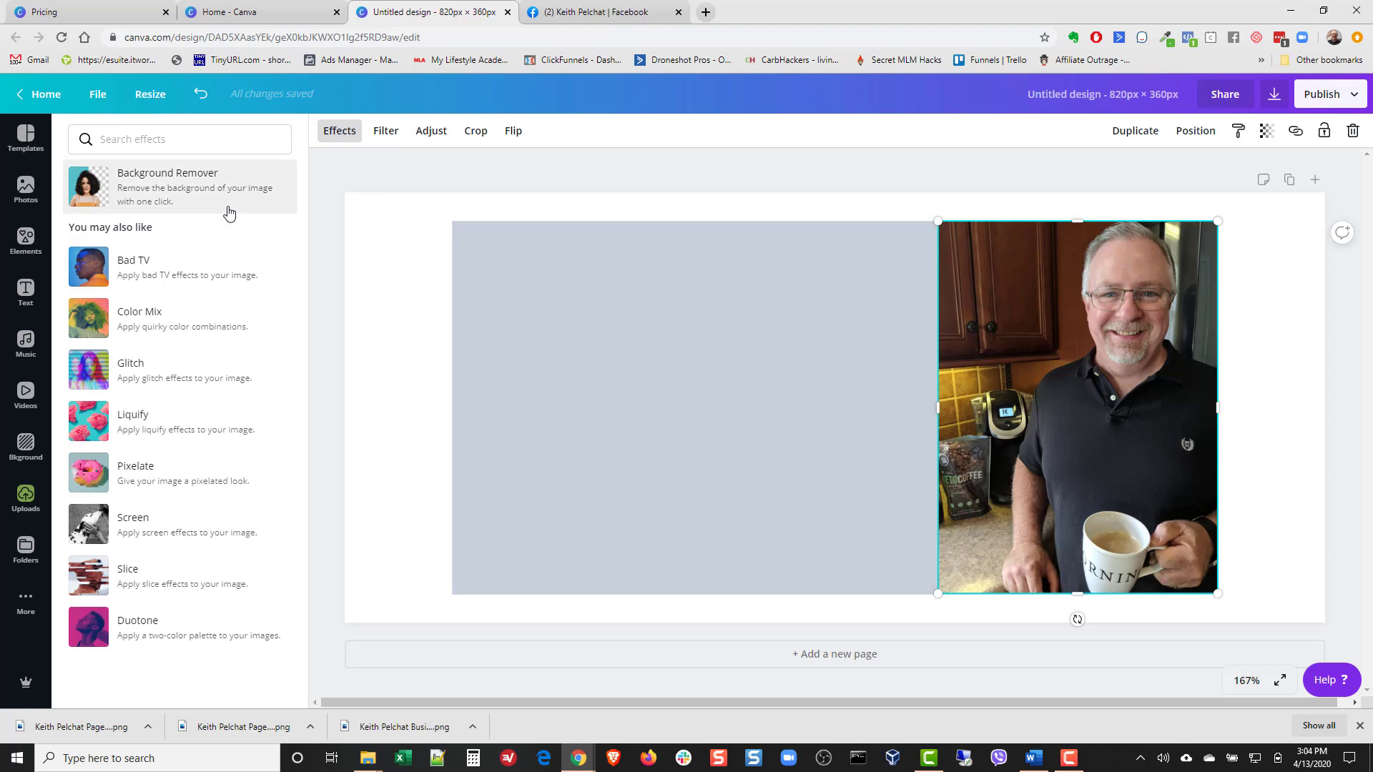
left_click(153, 184)
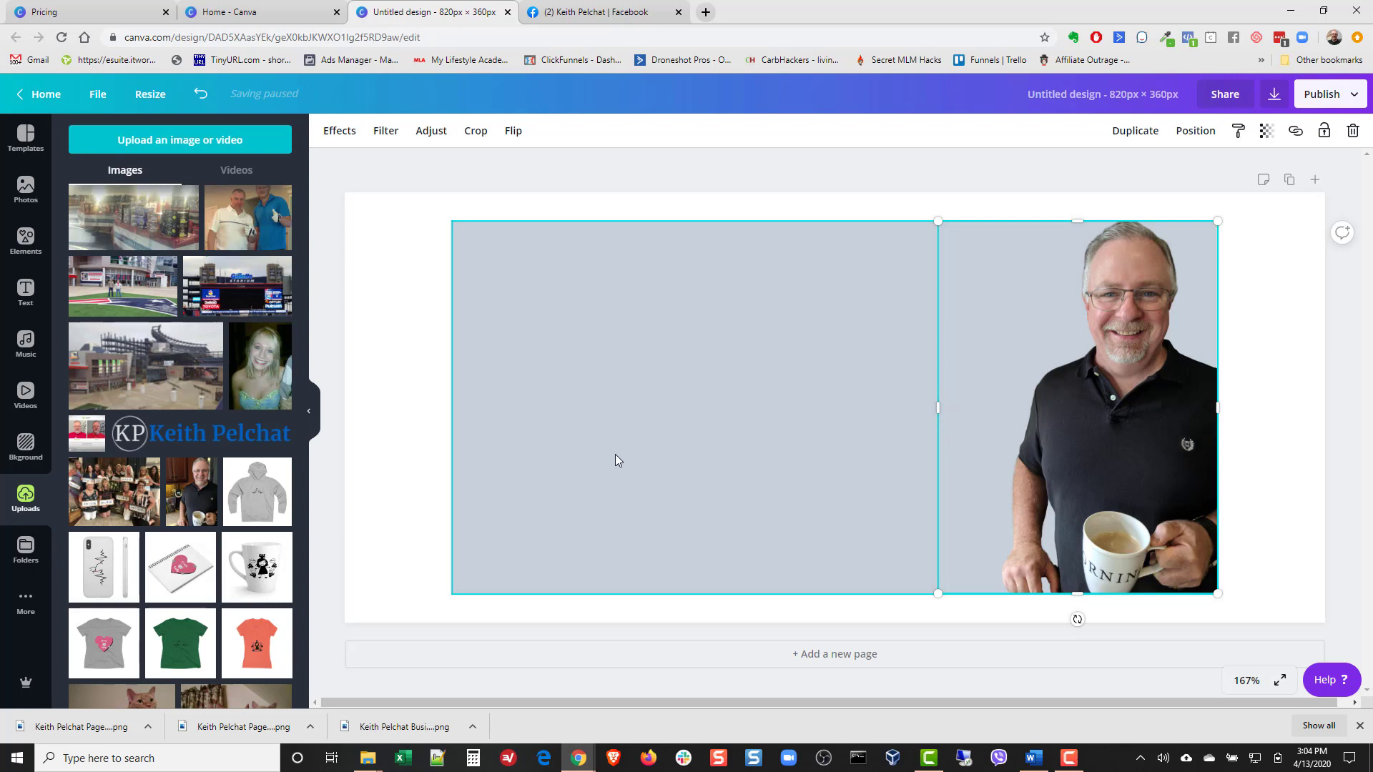
Add an 'Add a heading' text box from the Text panel.
left_click(25, 293)
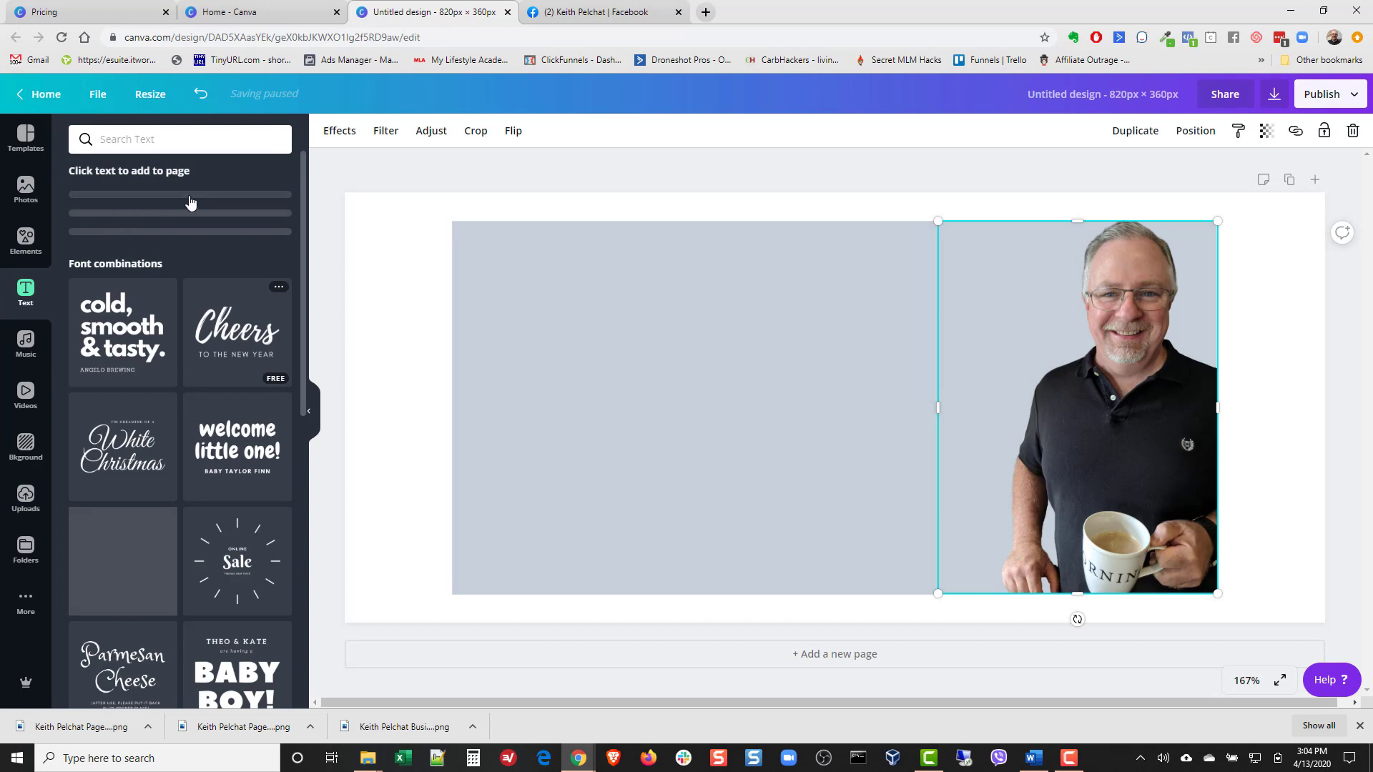
left_click(140, 211)
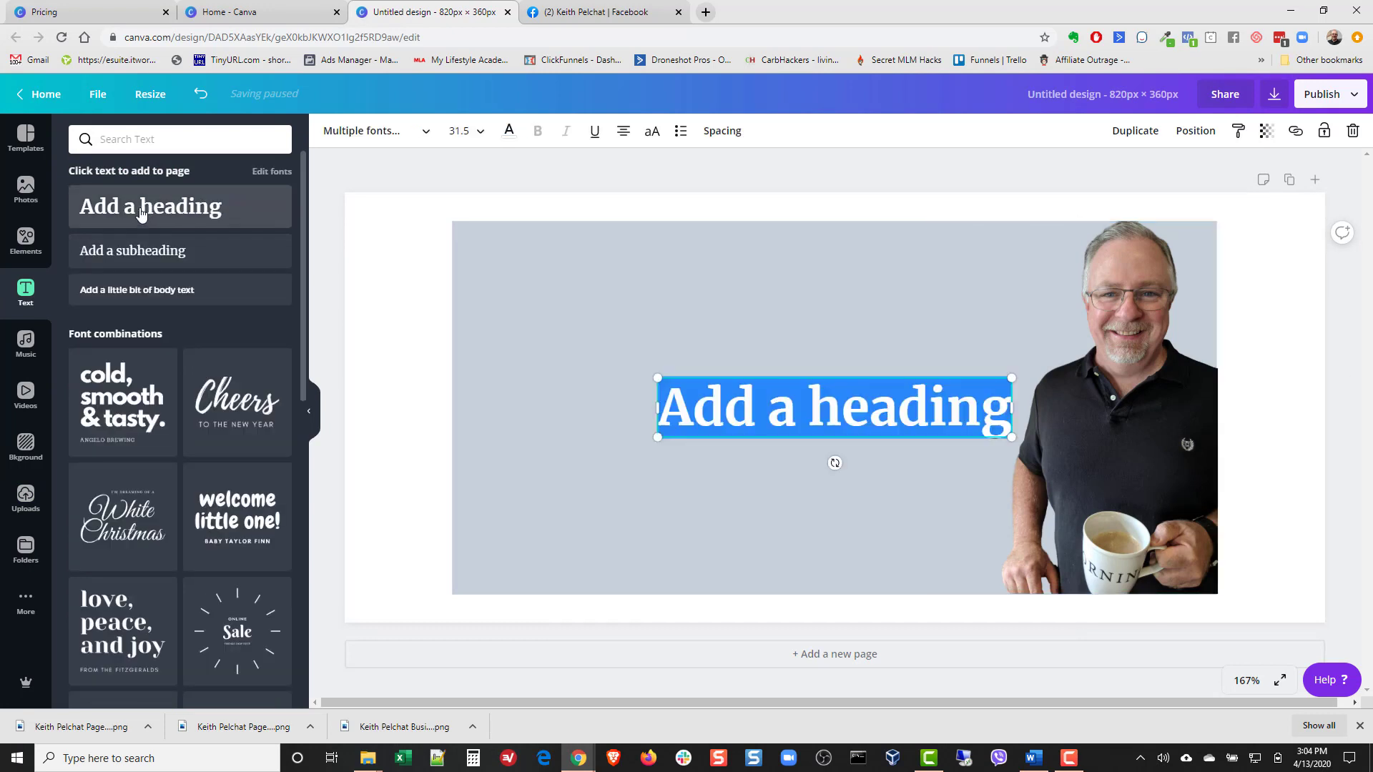
double_click(795, 396)
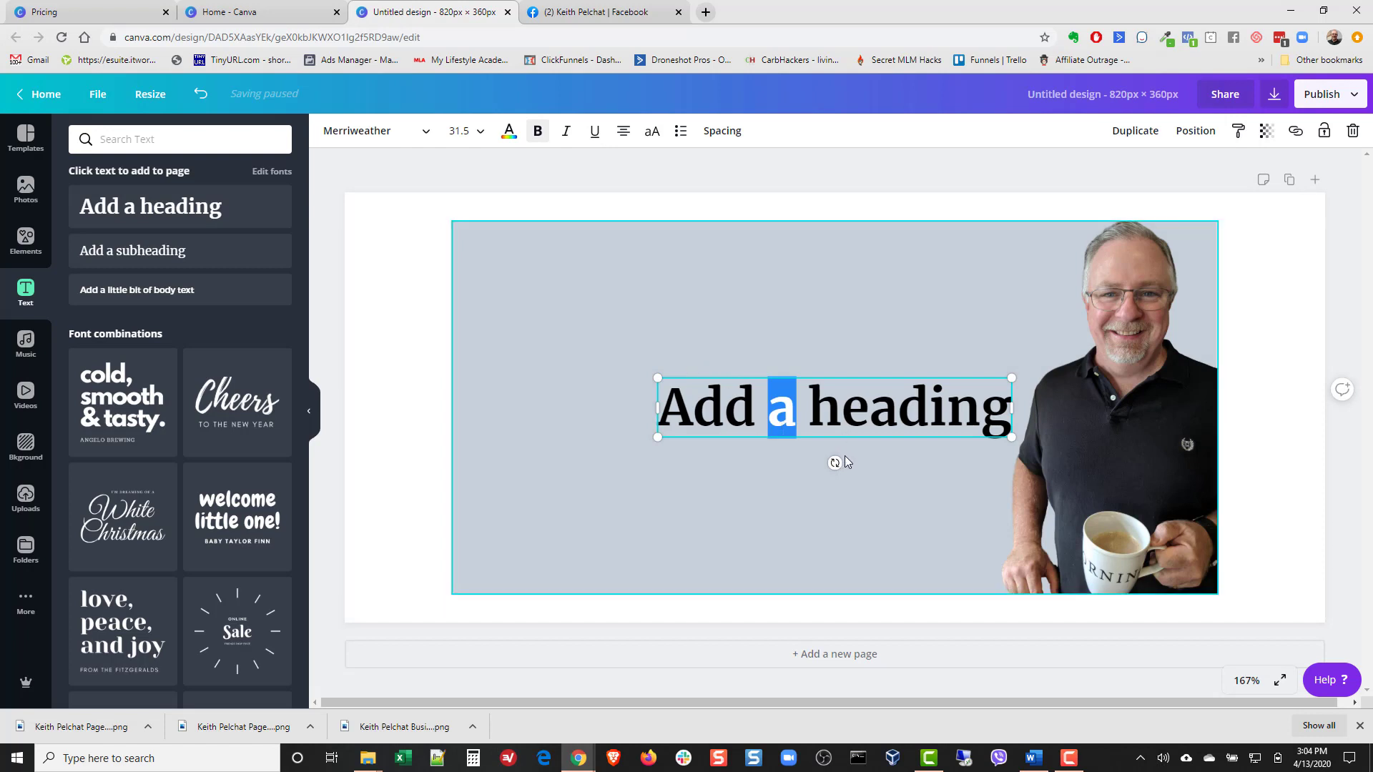
left_click(845, 417)
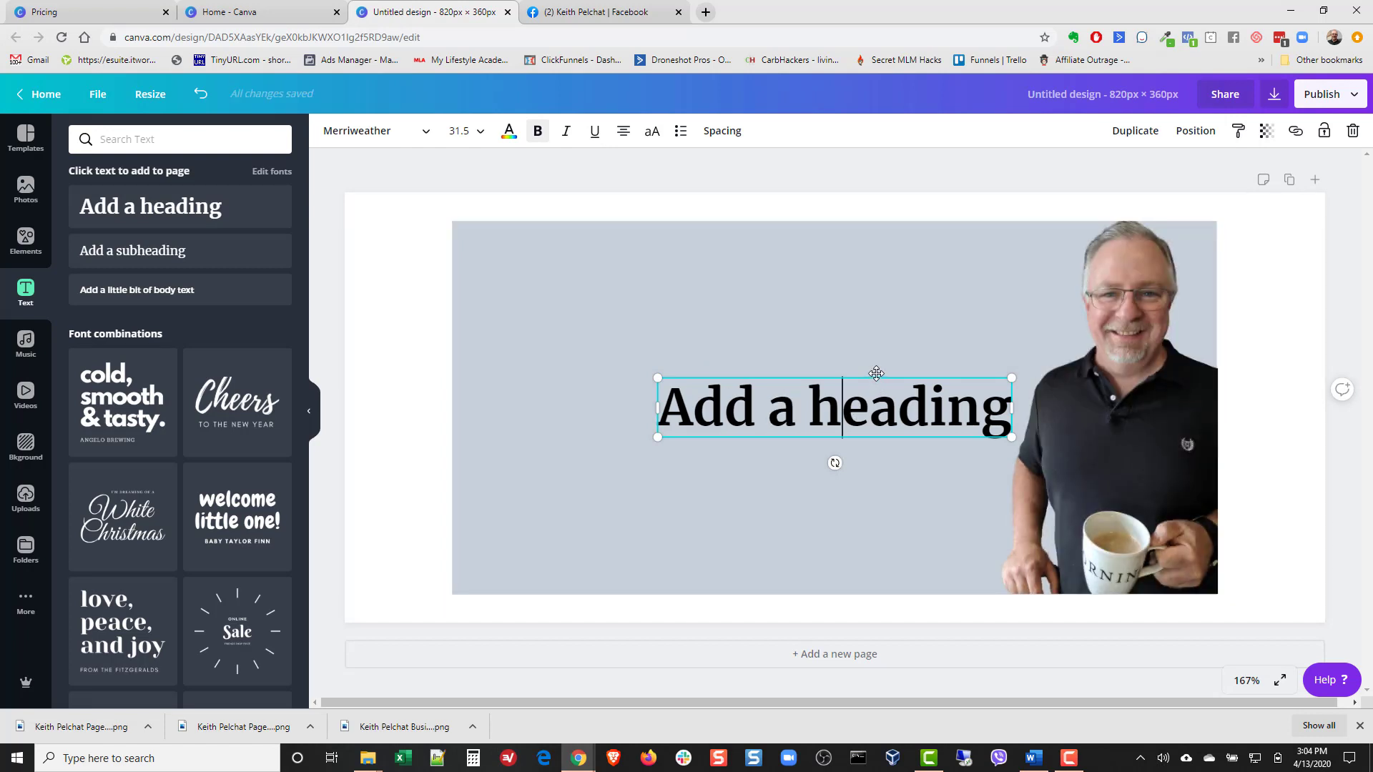
Move the heading to the upper left, widen it toward the photo and left-align it.
left_click_drag(877, 373, 707, 272)
left_click_drag(843, 307, 1037, 308)
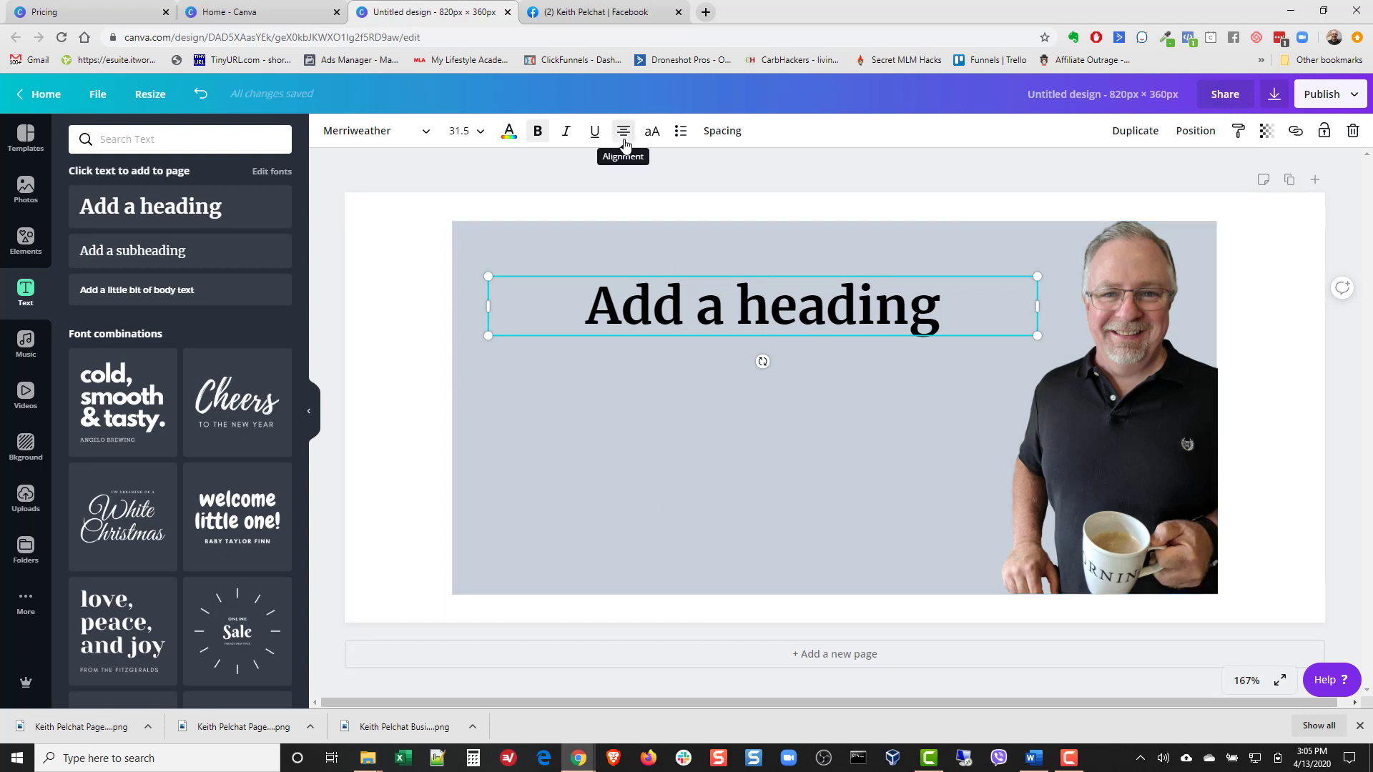
left_click(624, 131)
left_click(623, 131)
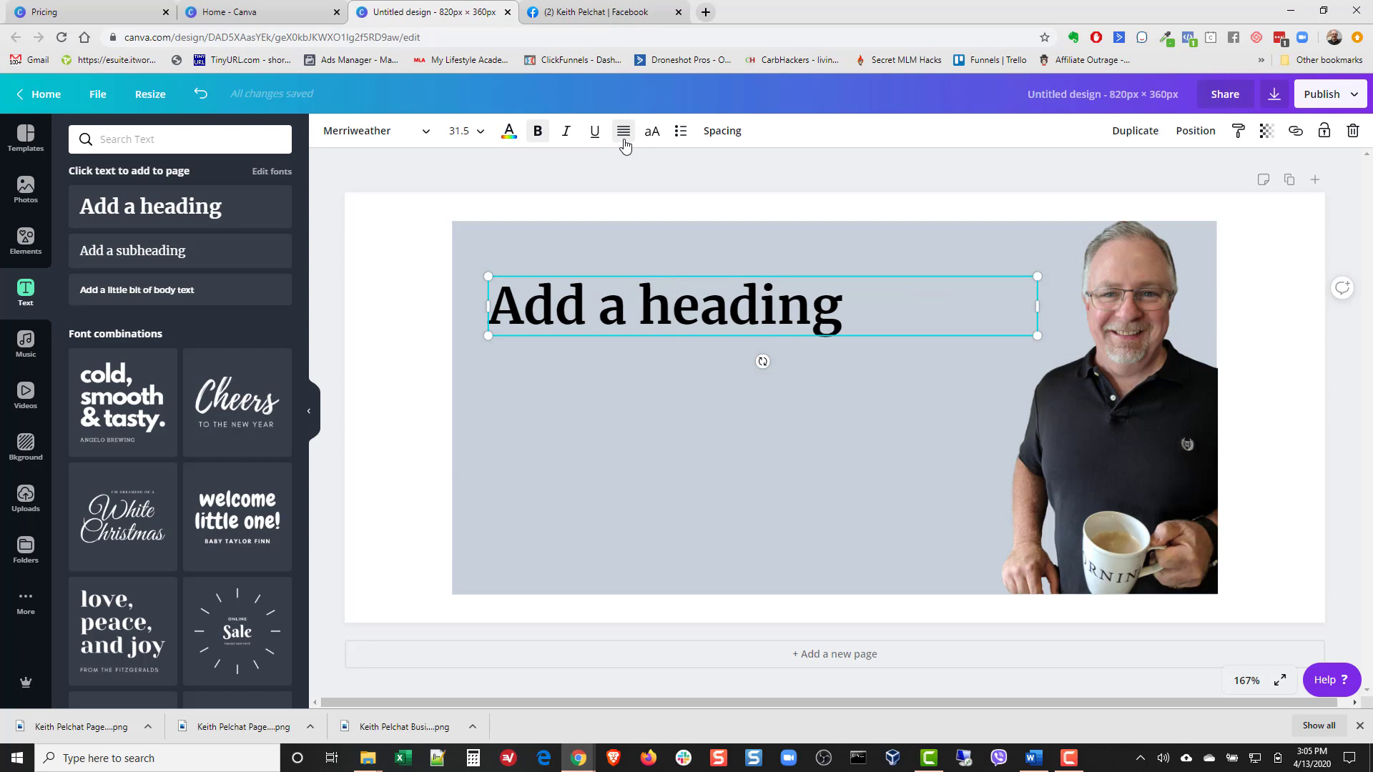
left_click(624, 131)
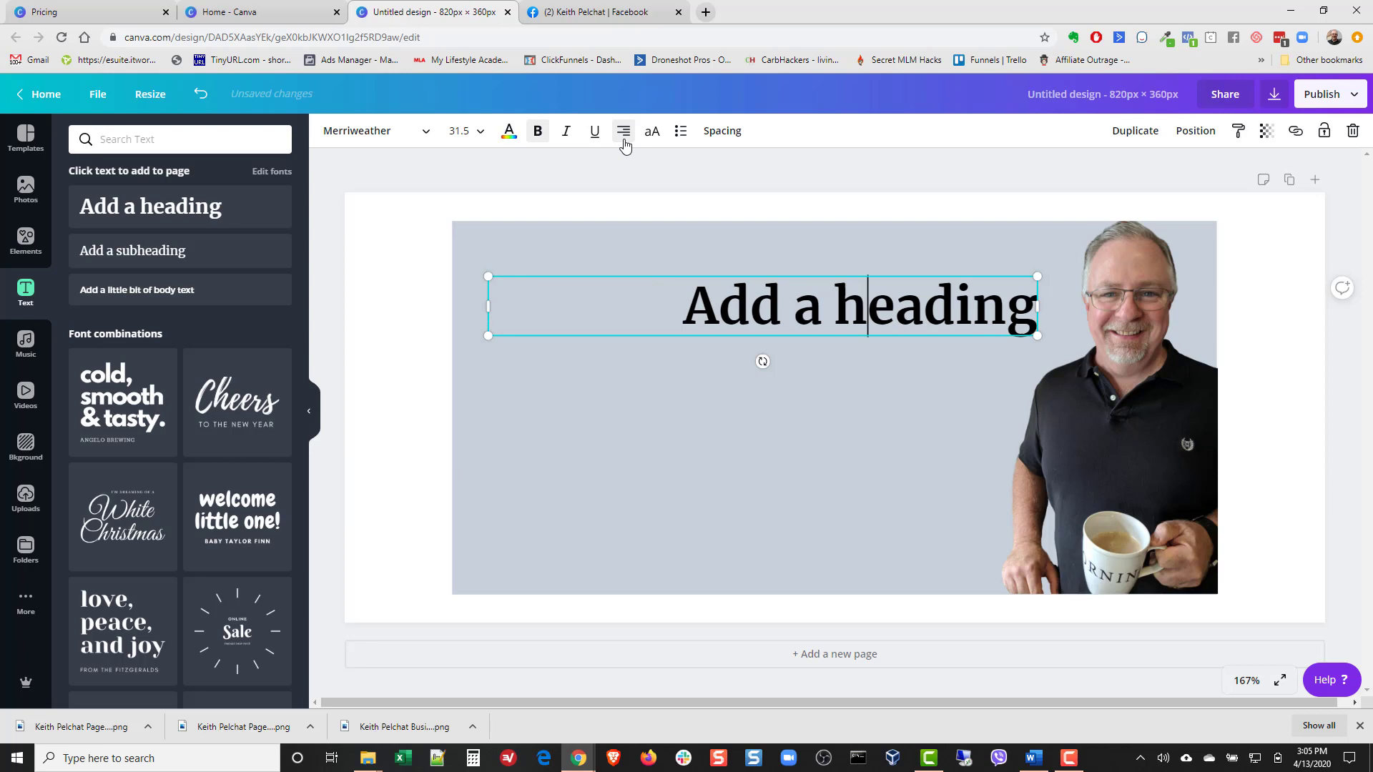
left_click(625, 143)
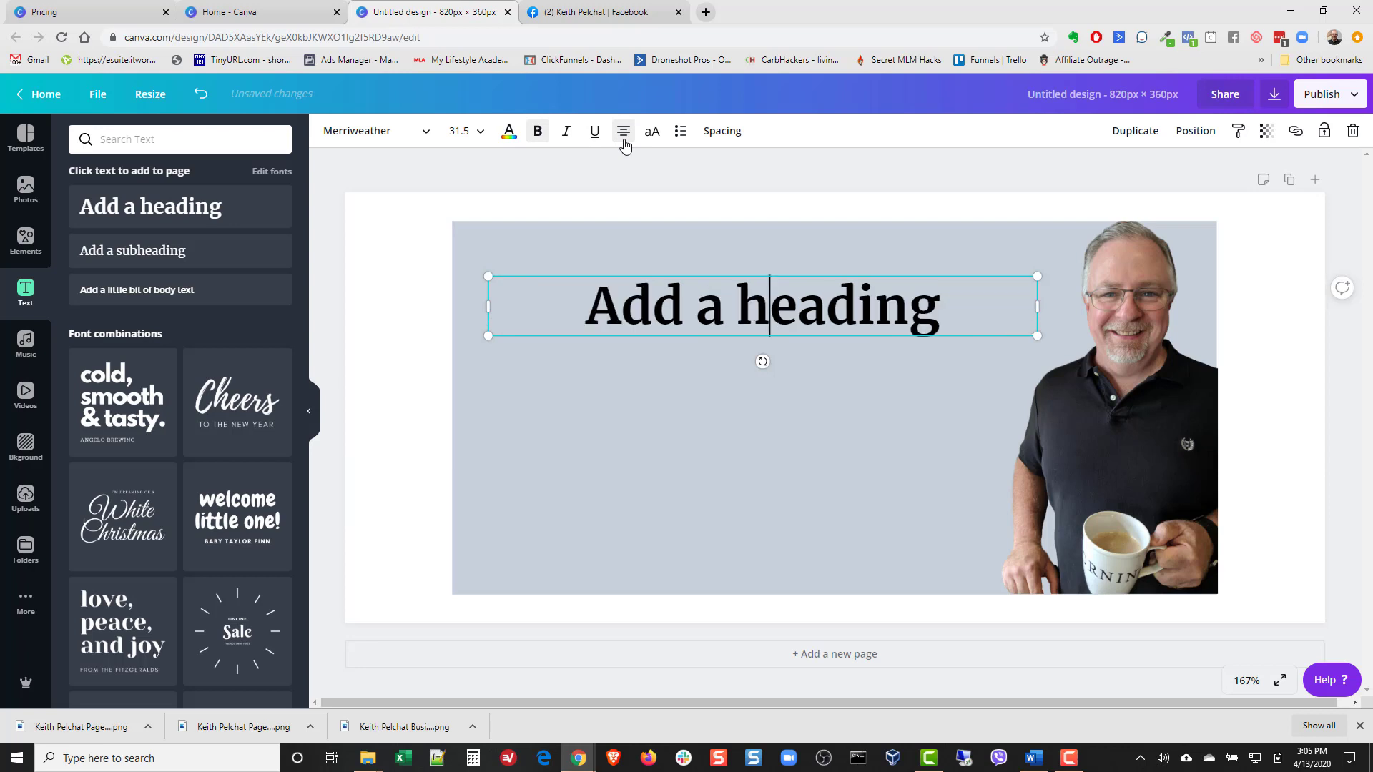
left_click(624, 143)
Replace the placeholder with 'It's Always A Good Time To Start An Online Side Hustle'.
left_click(882, 306)
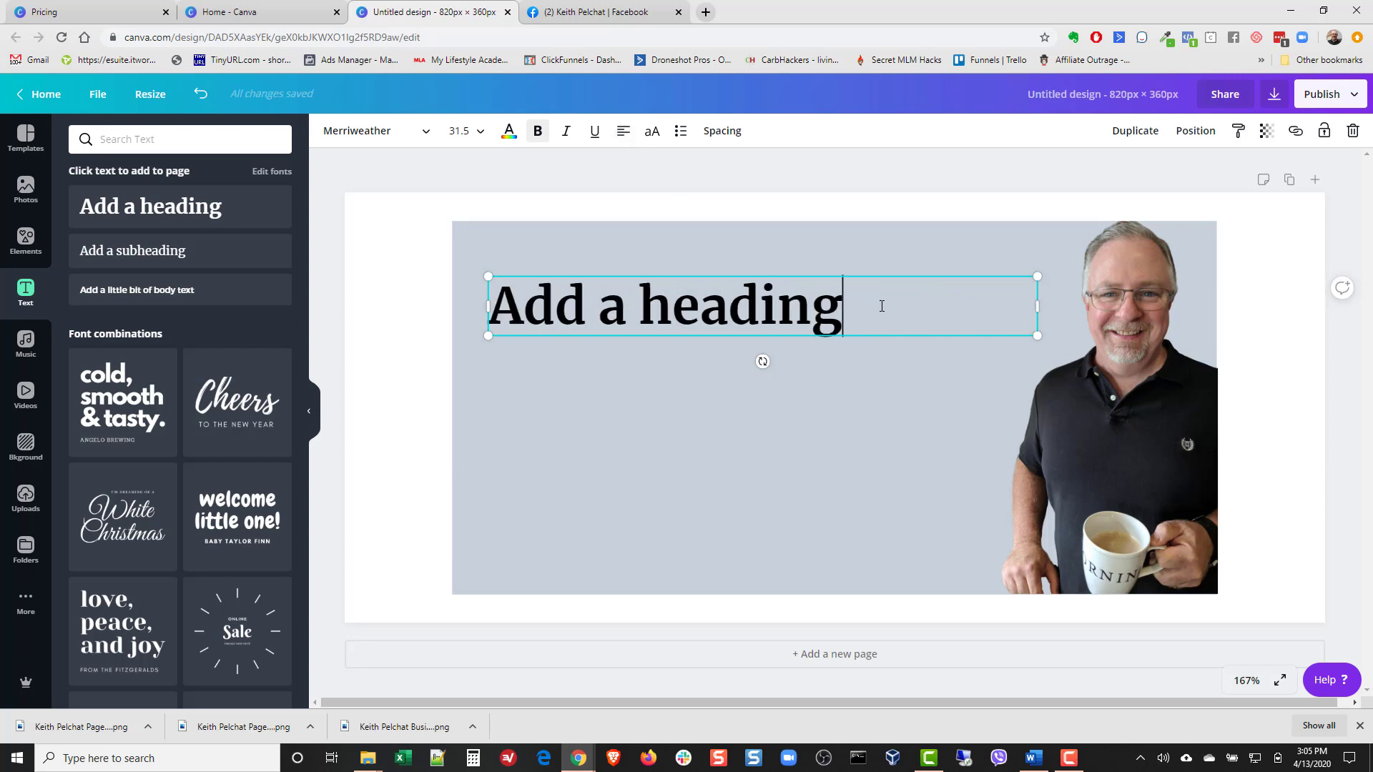
left_click_drag(844, 315, 486, 319)
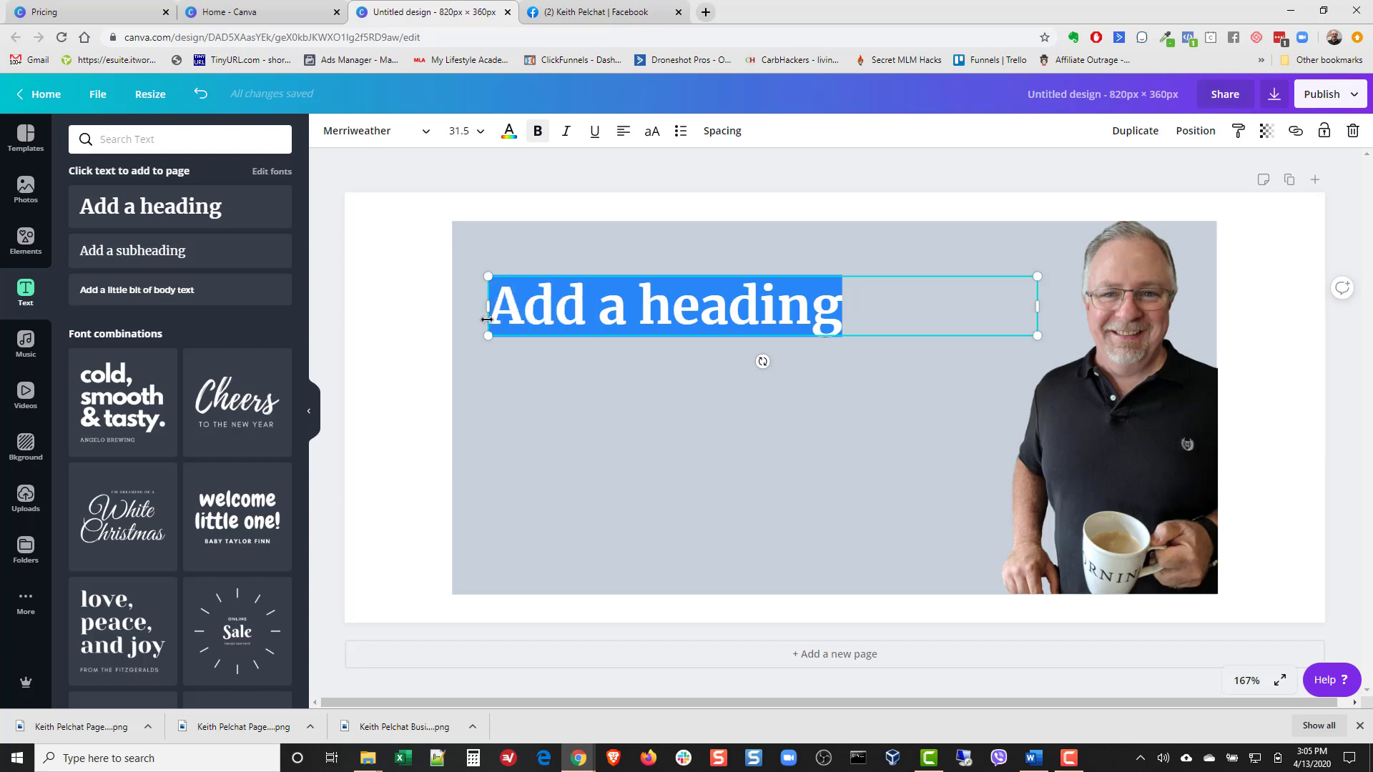
type("It's ")
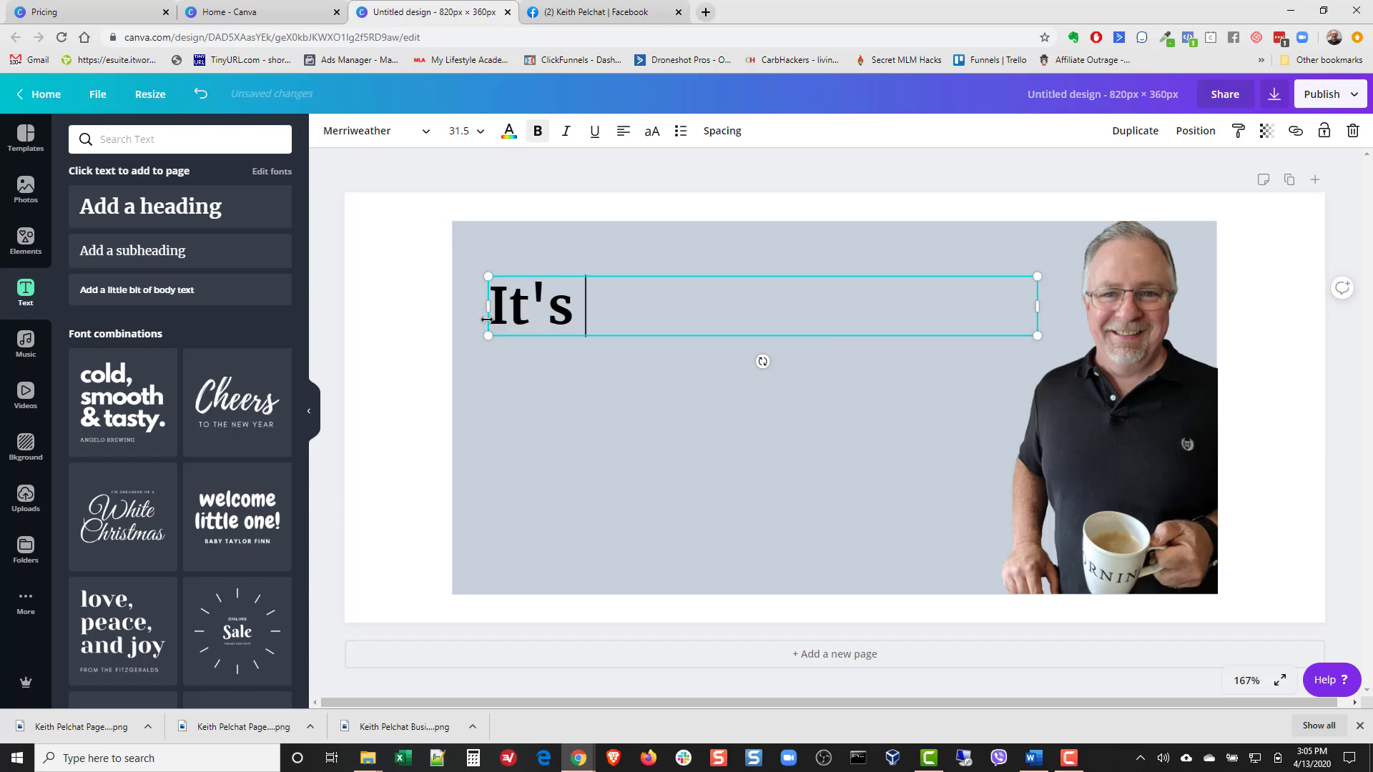
type("Always A")
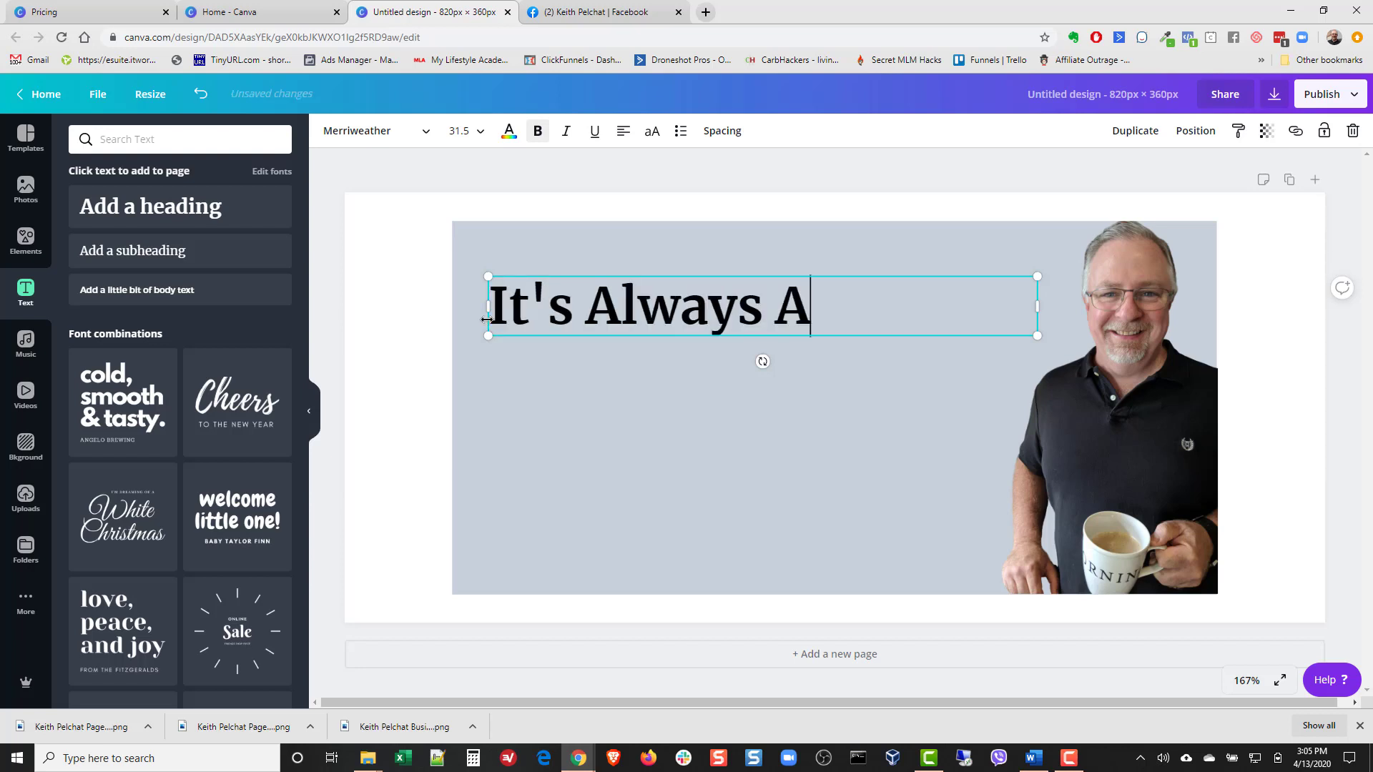
type(" Good Tim")
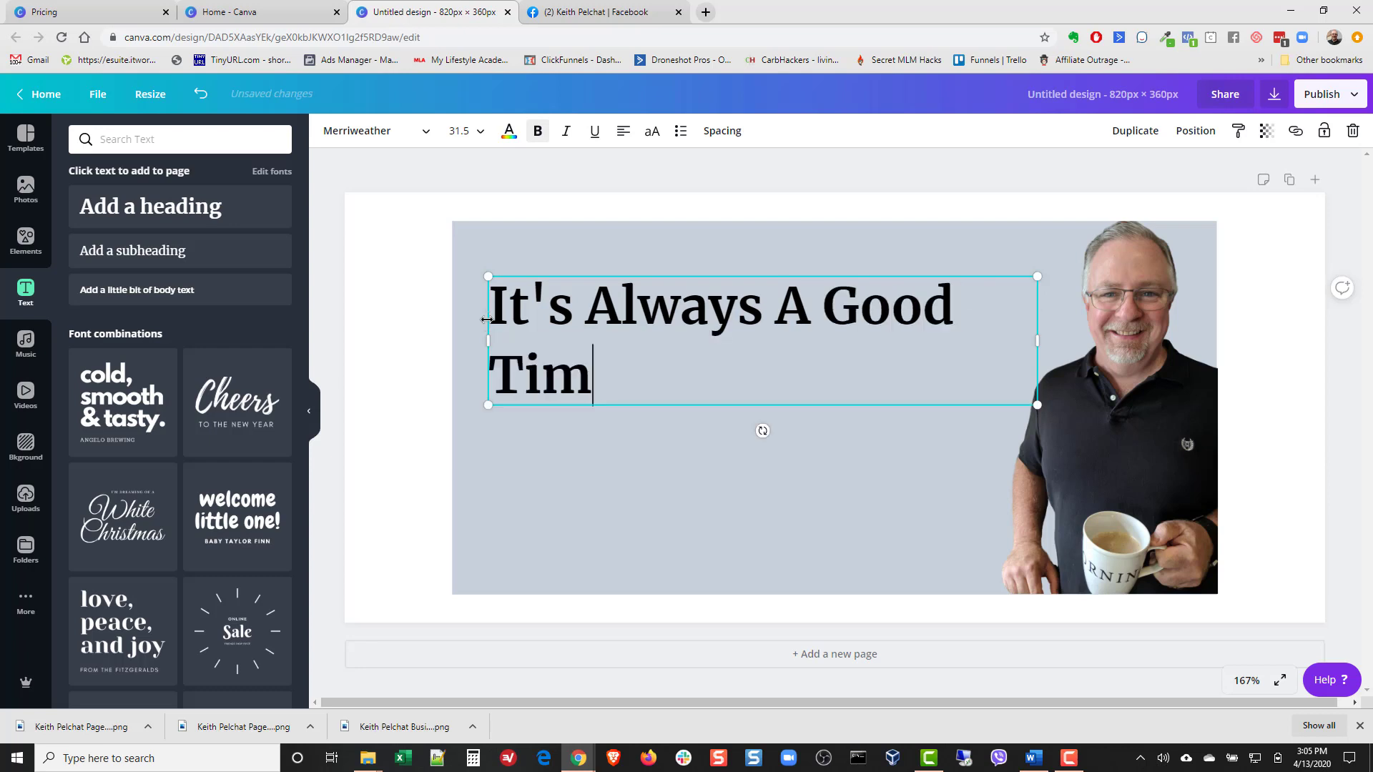
type("e To Start")
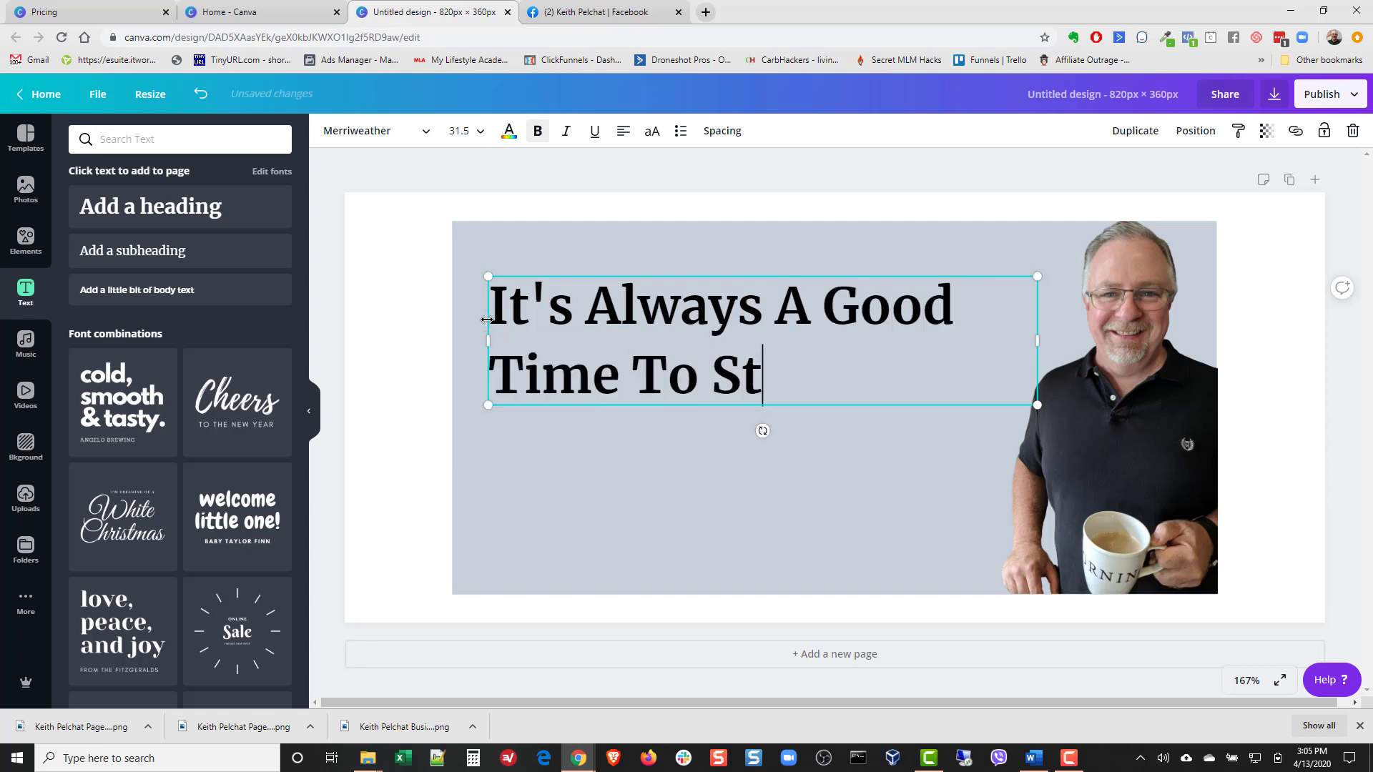
key("BackSpace")
key("BackSpace")
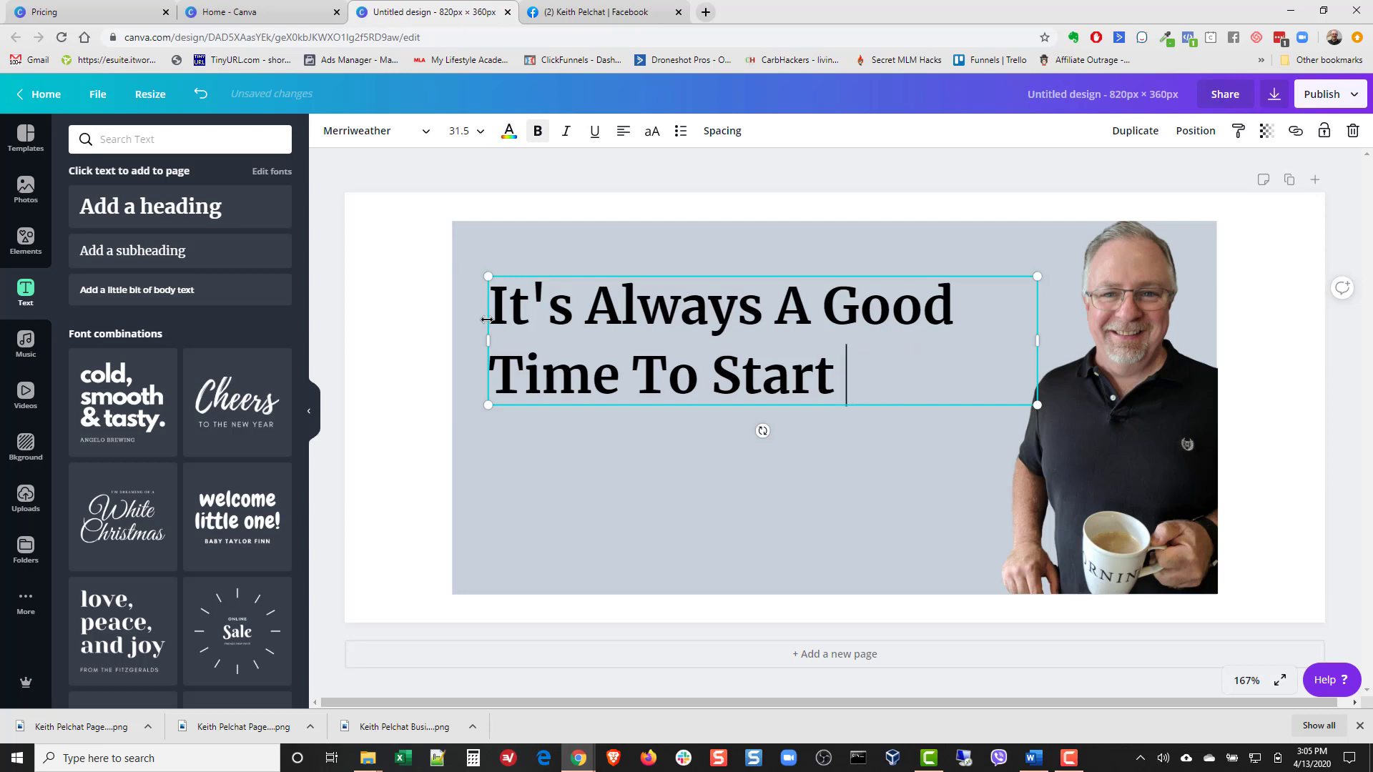
type("An Onlin")
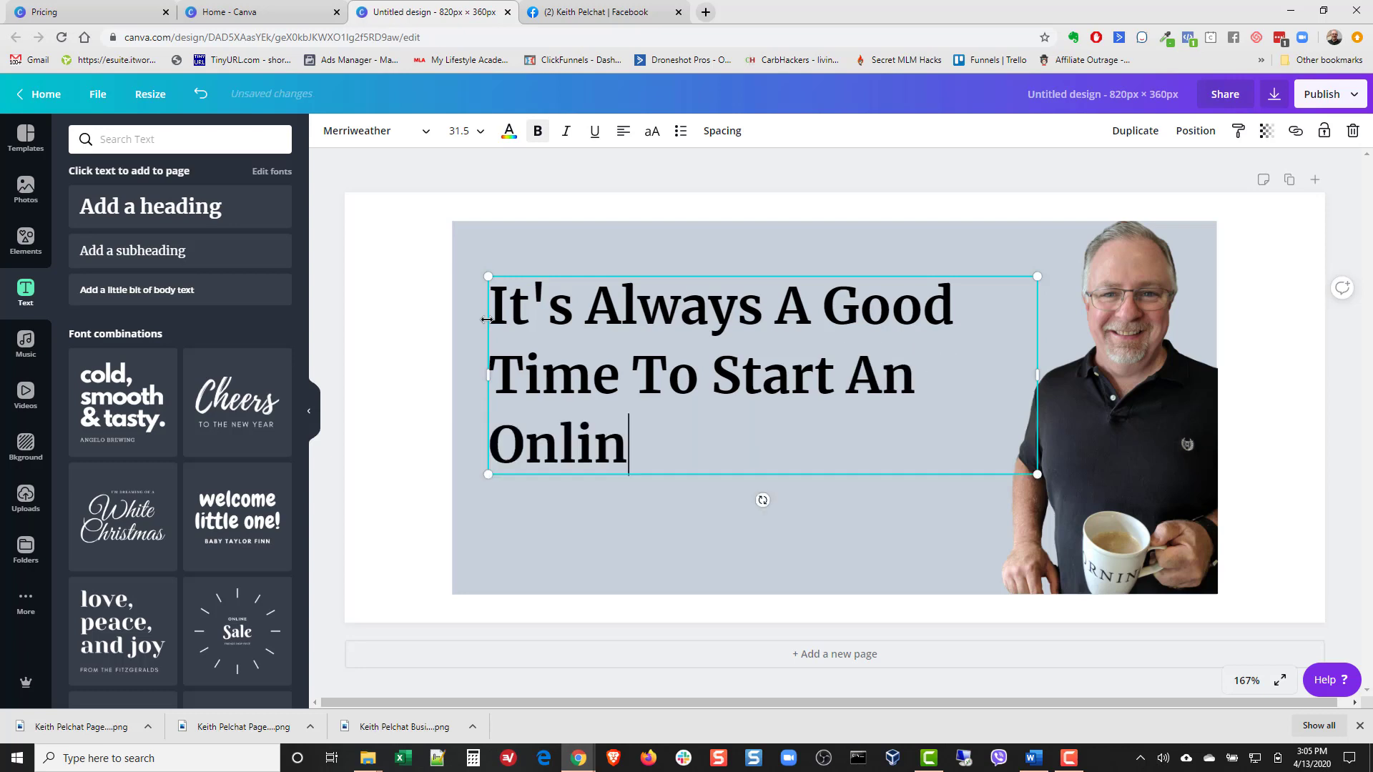
type("e Side Hustle")
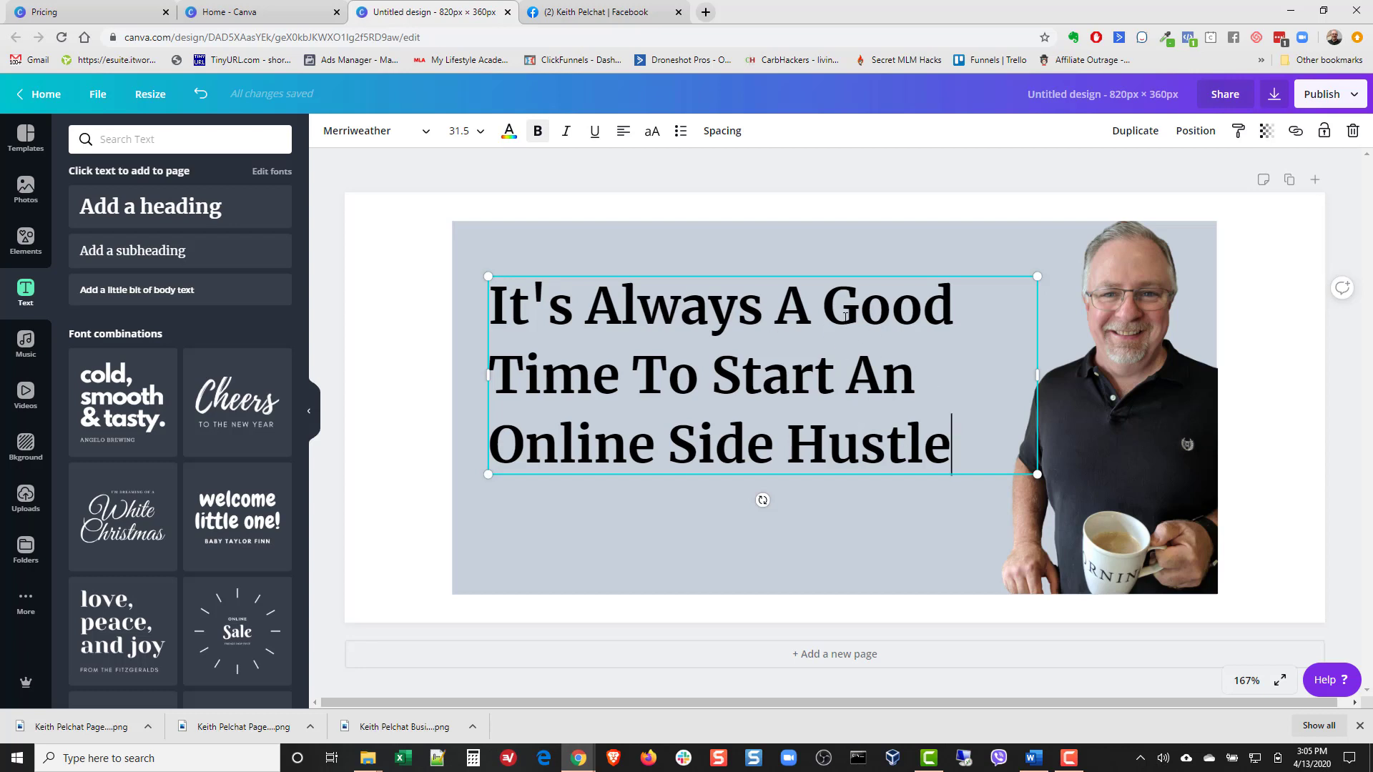
left_click(931, 309)
left_click(932, 370)
left_click(958, 440)
Select the whole headline and change its text colour to blue.
left_click_drag(981, 445, 495, 304)
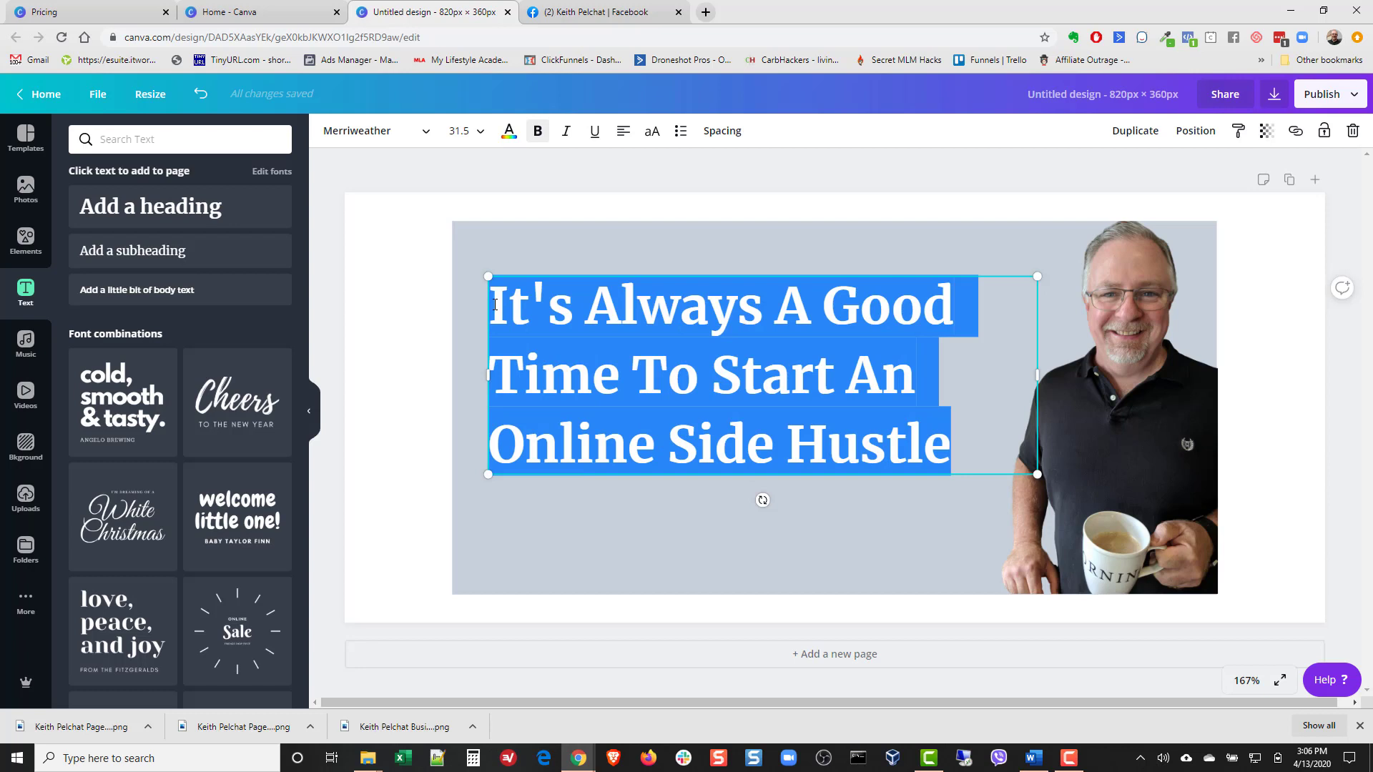
left_click(508, 135)
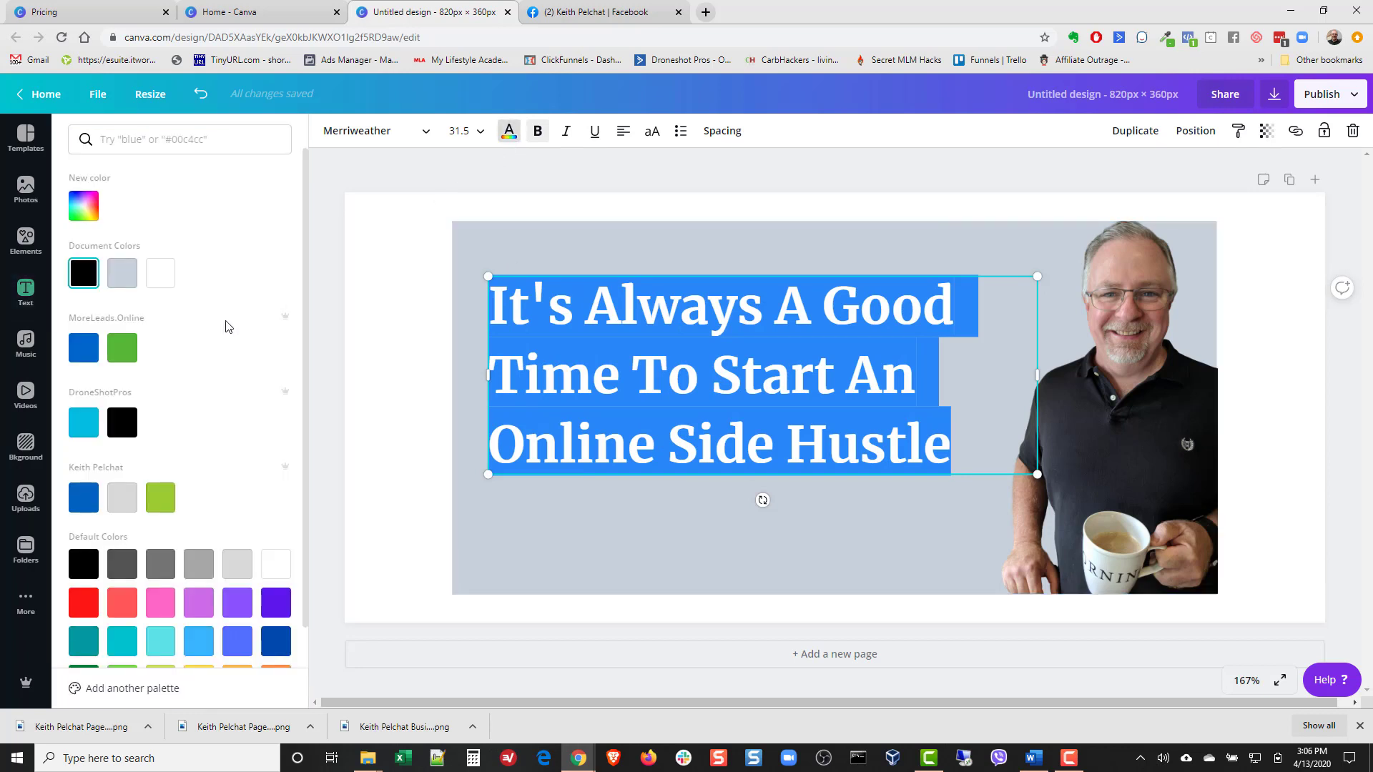
left_click(84, 347)
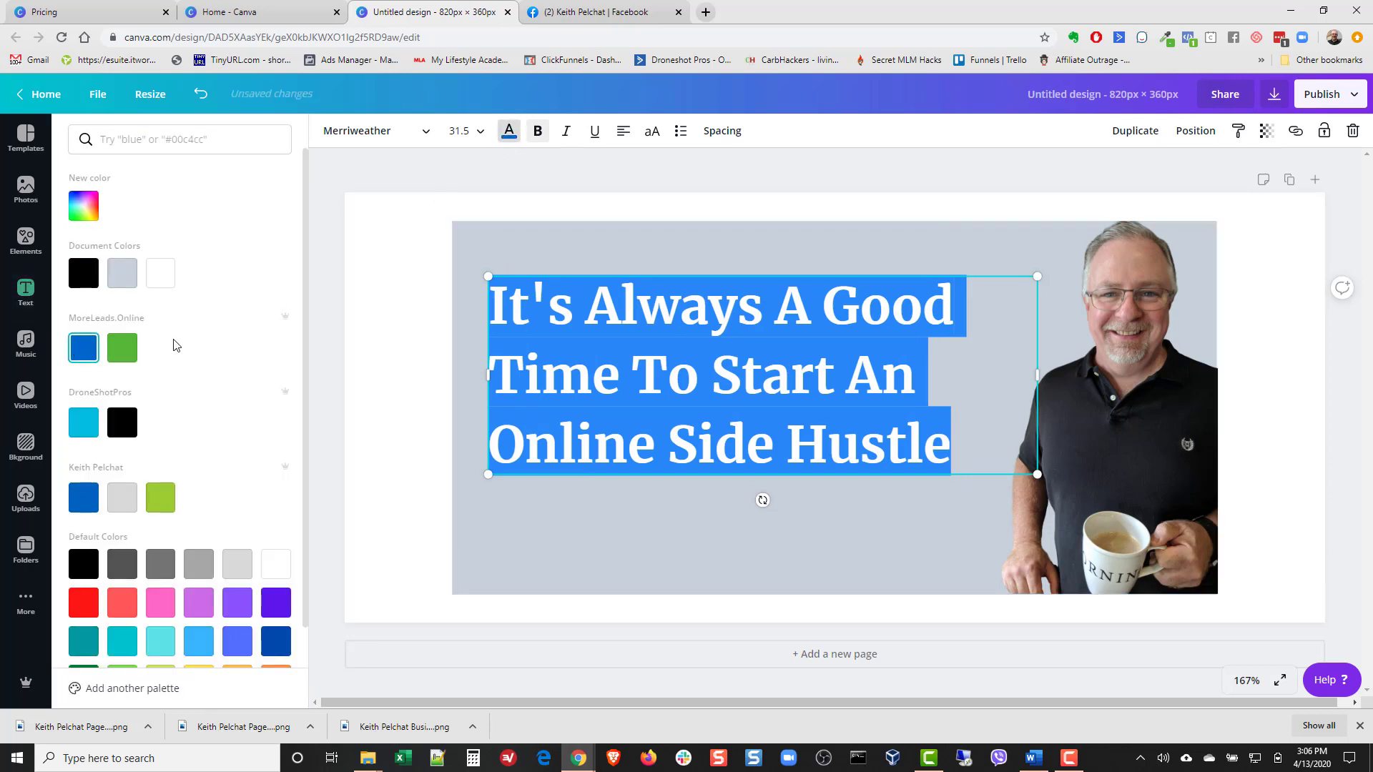
Tighten the headline's line height to 1.1 and deselect it.
left_click(718, 143)
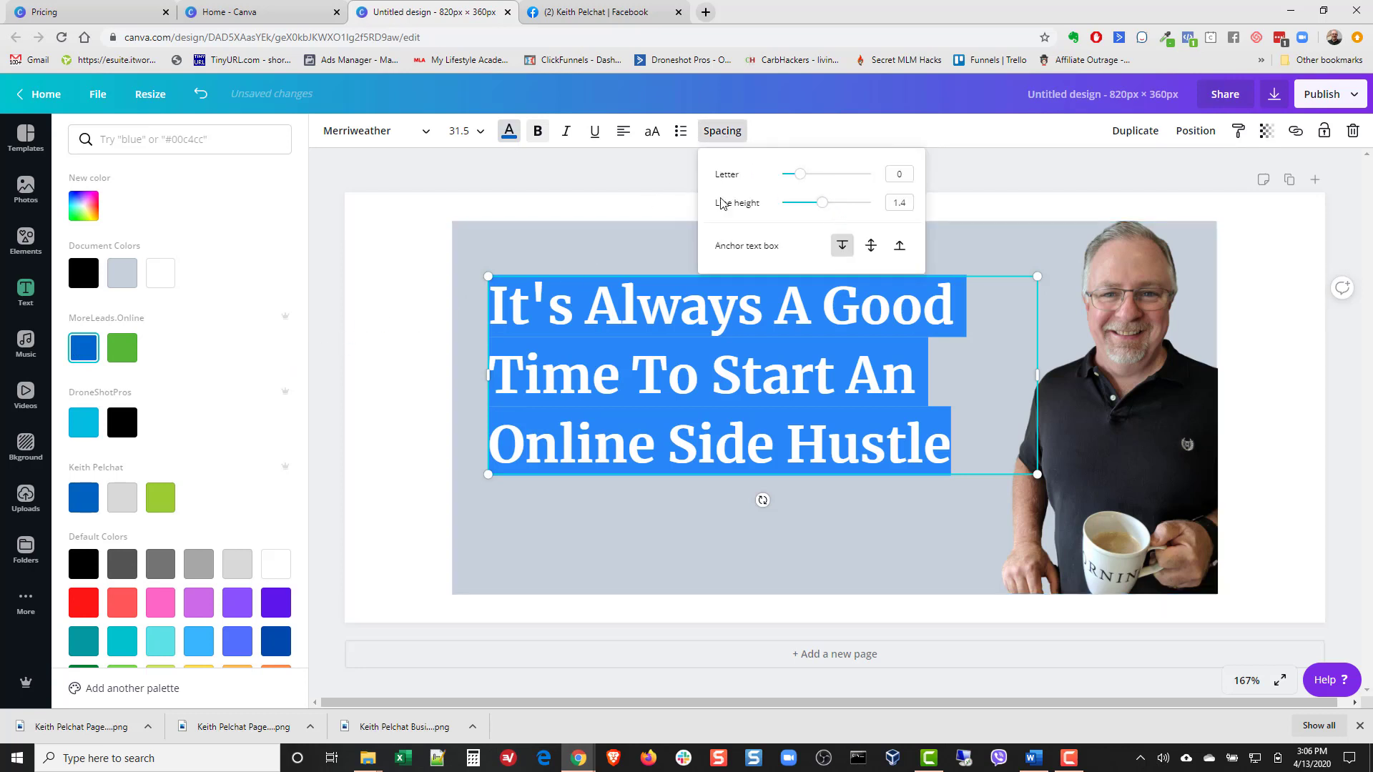
left_click_drag(822, 208, 806, 211)
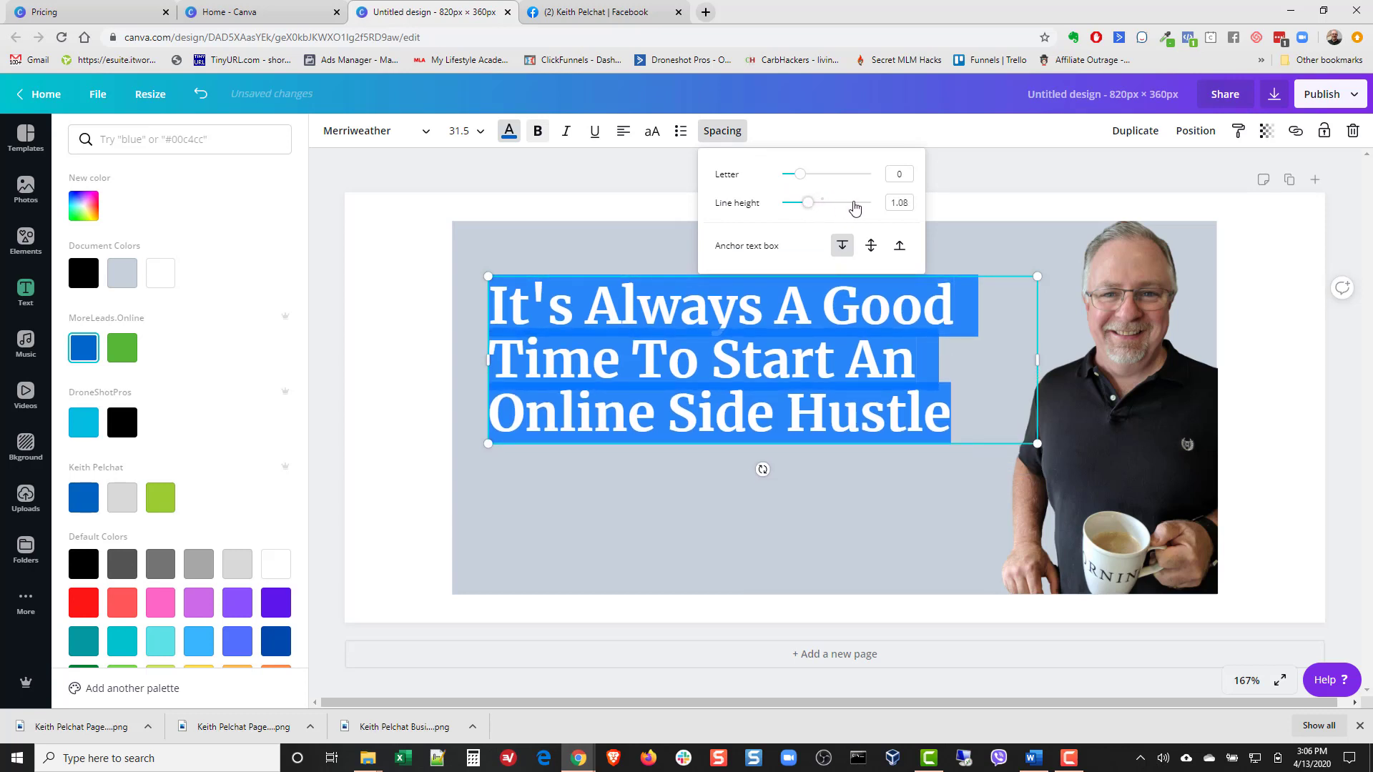
left_click(912, 203)
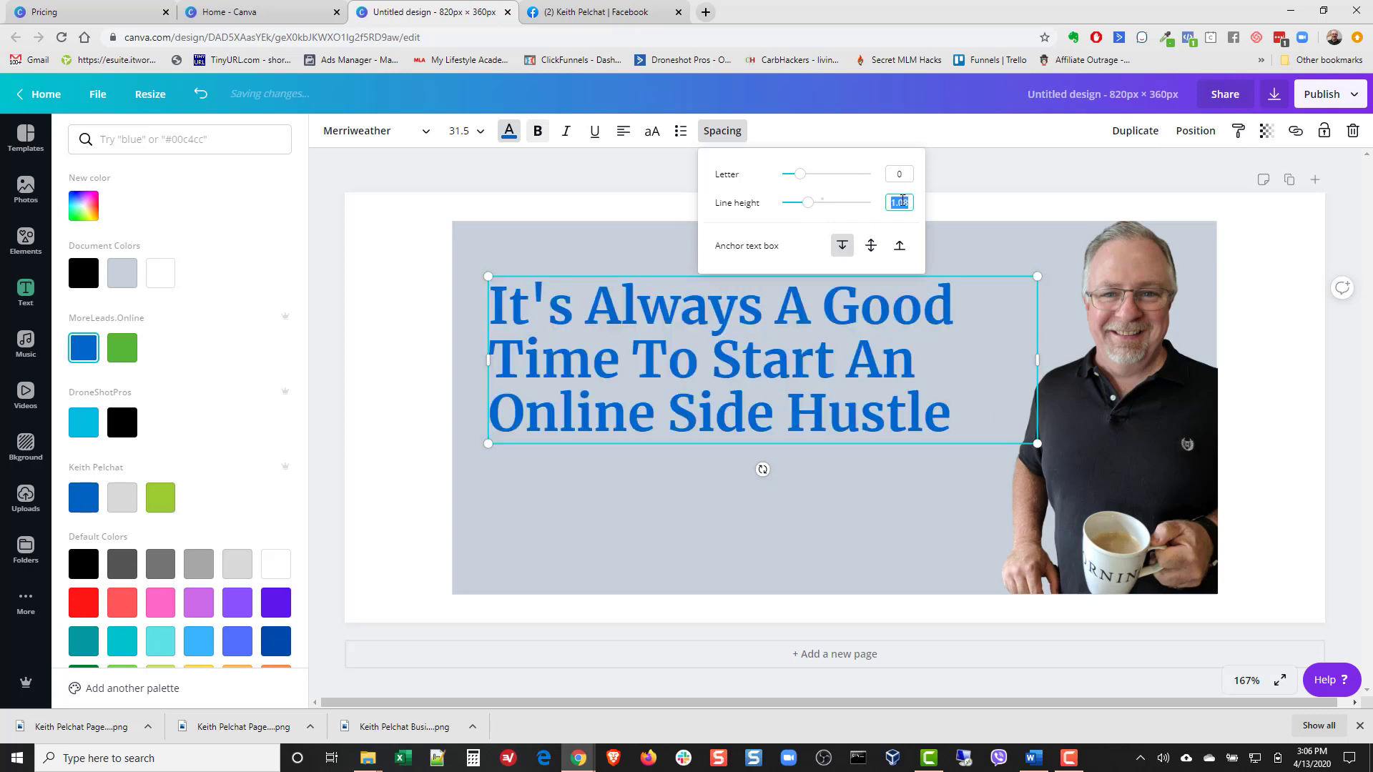
left_click(899, 205)
type("1")
left_click(648, 250)
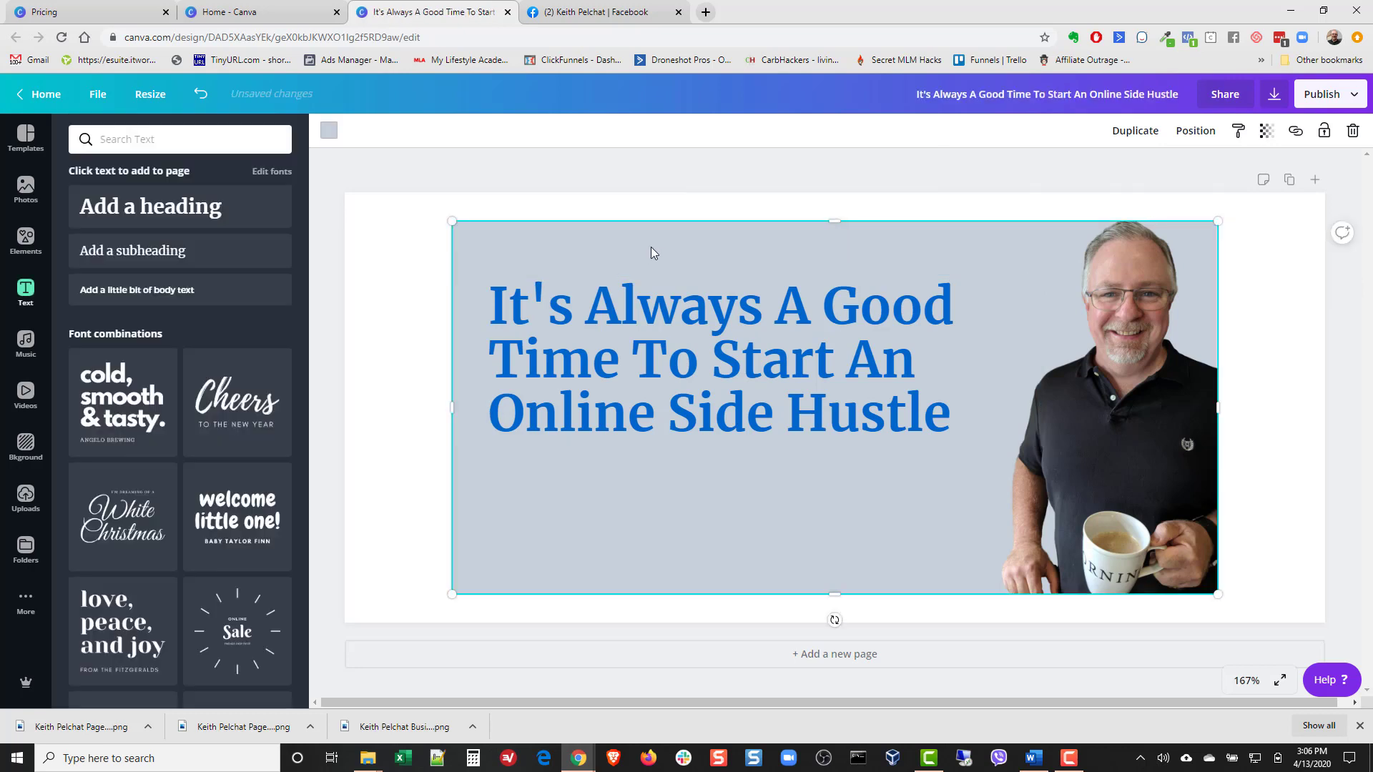
Change the blue headline's font from Merriweather to Ubuntu by searching 'Ubu' in the font list.
double_click(998, 419)
left_click_drag(965, 419, 399, 166)
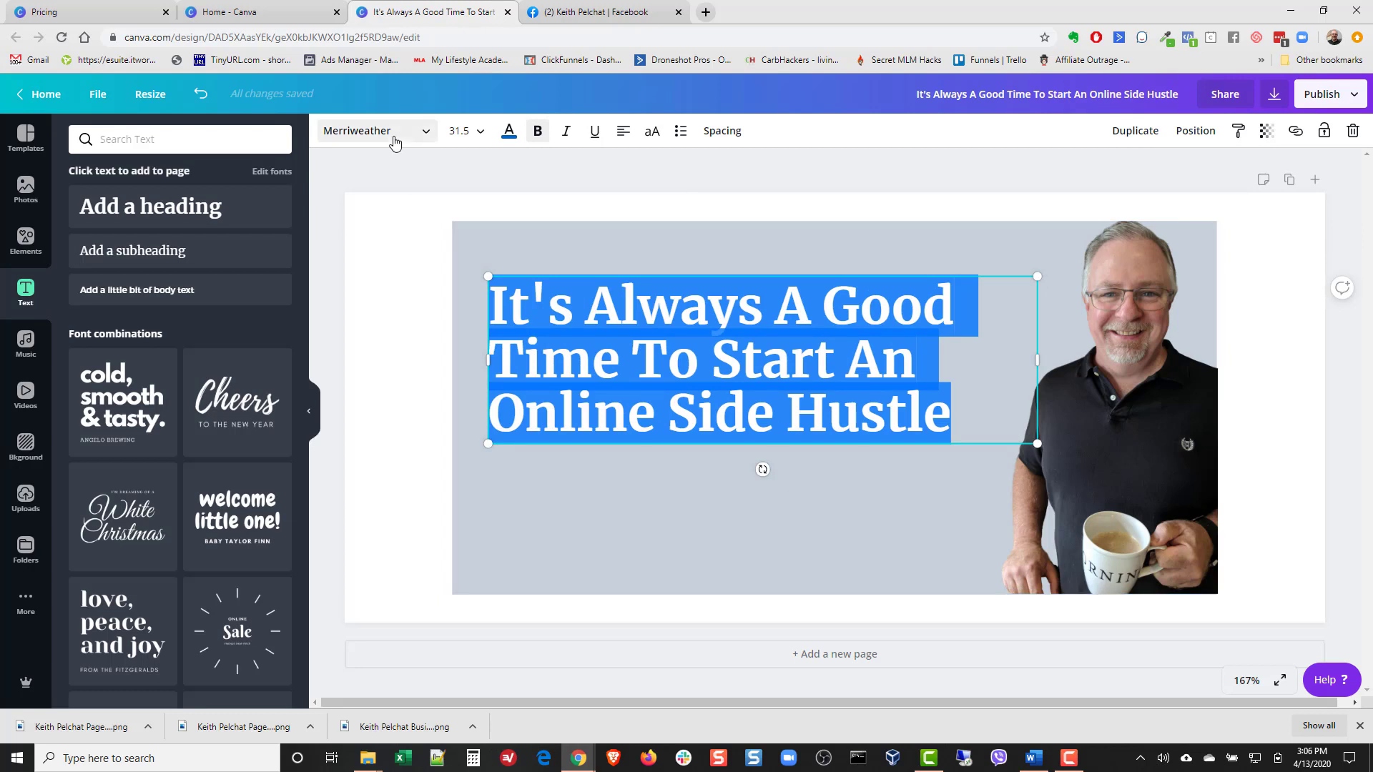
left_click(398, 138)
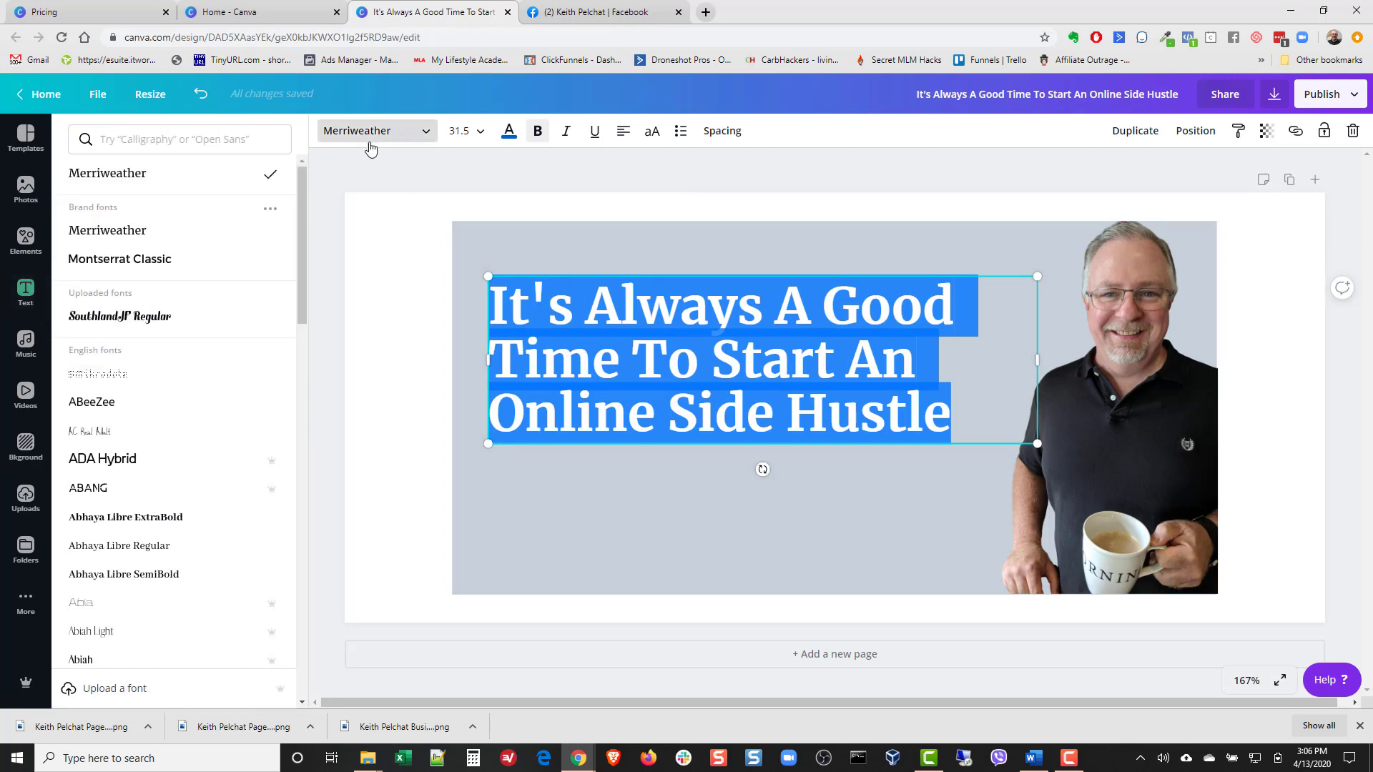
left_click(202, 141)
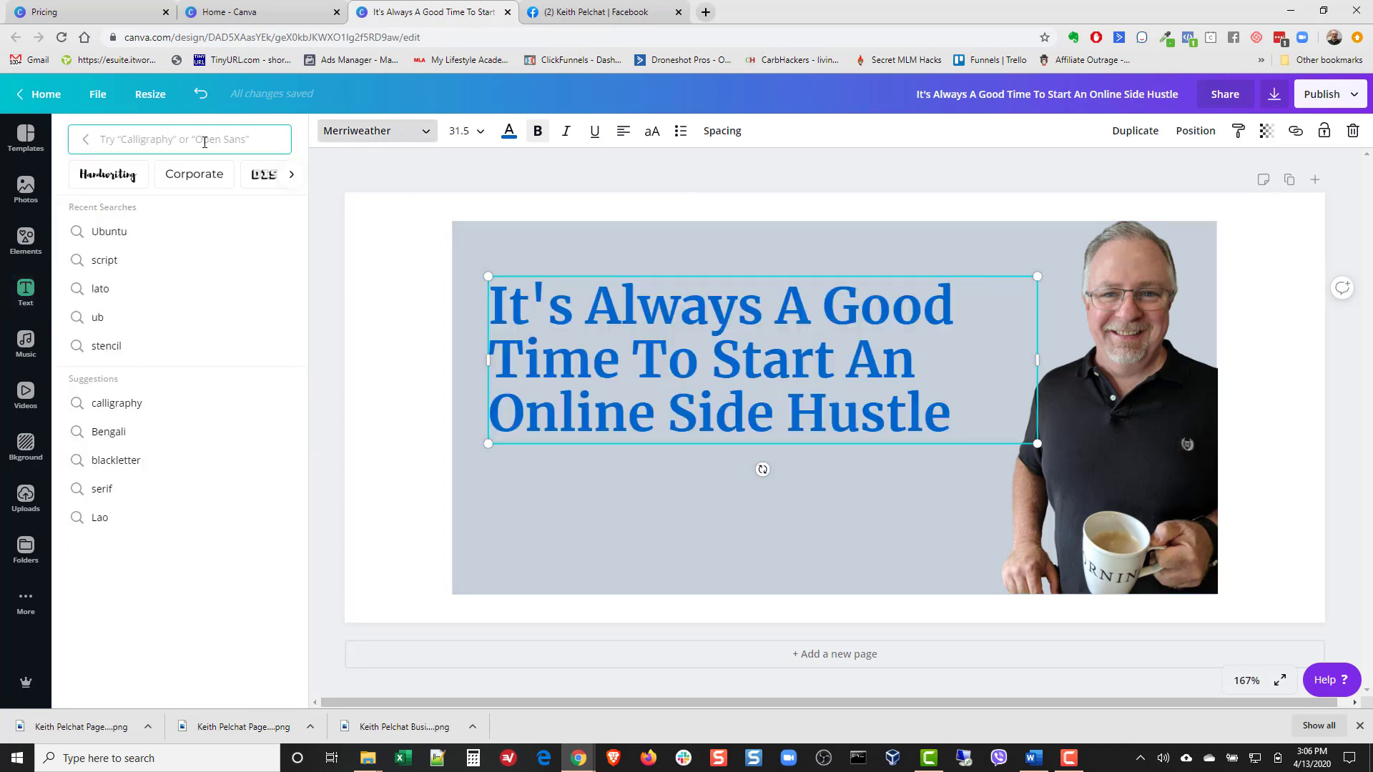
type("U")
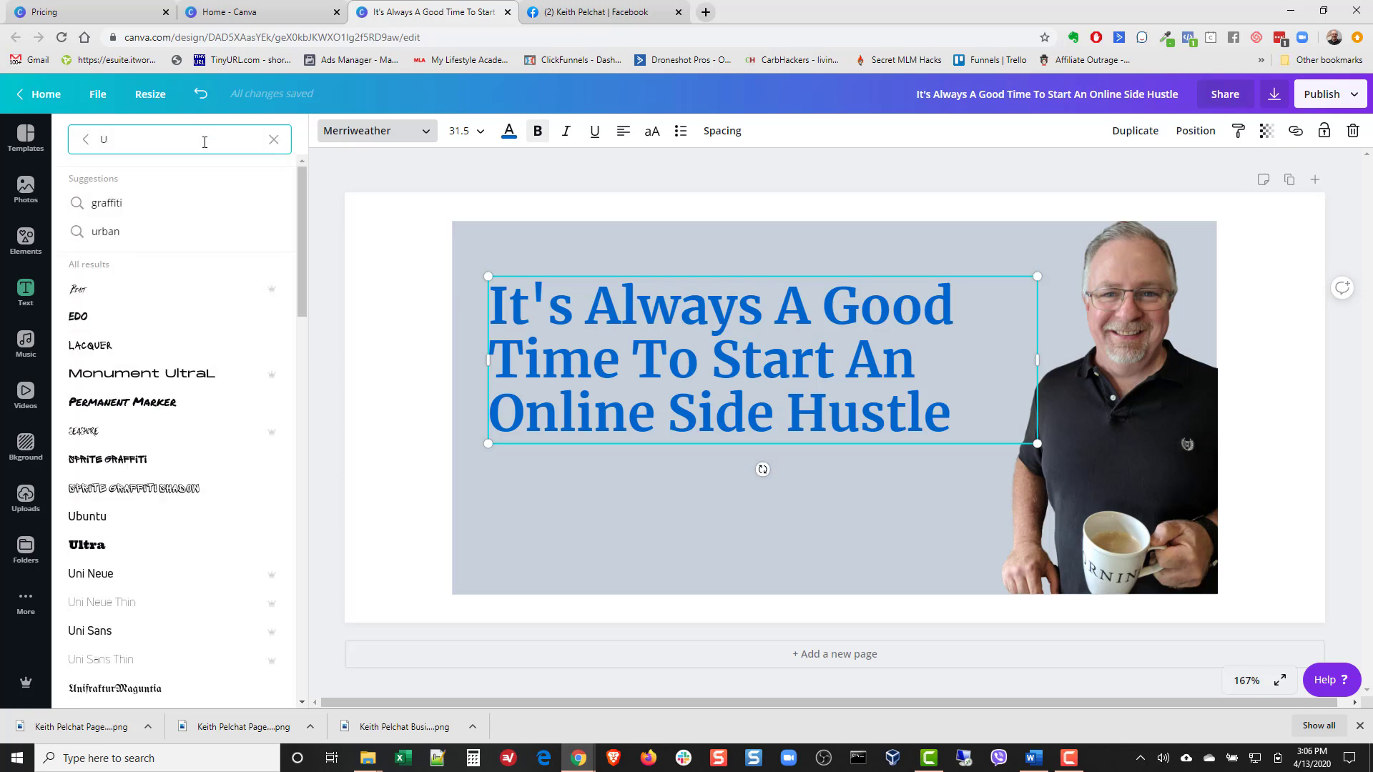
type("bu")
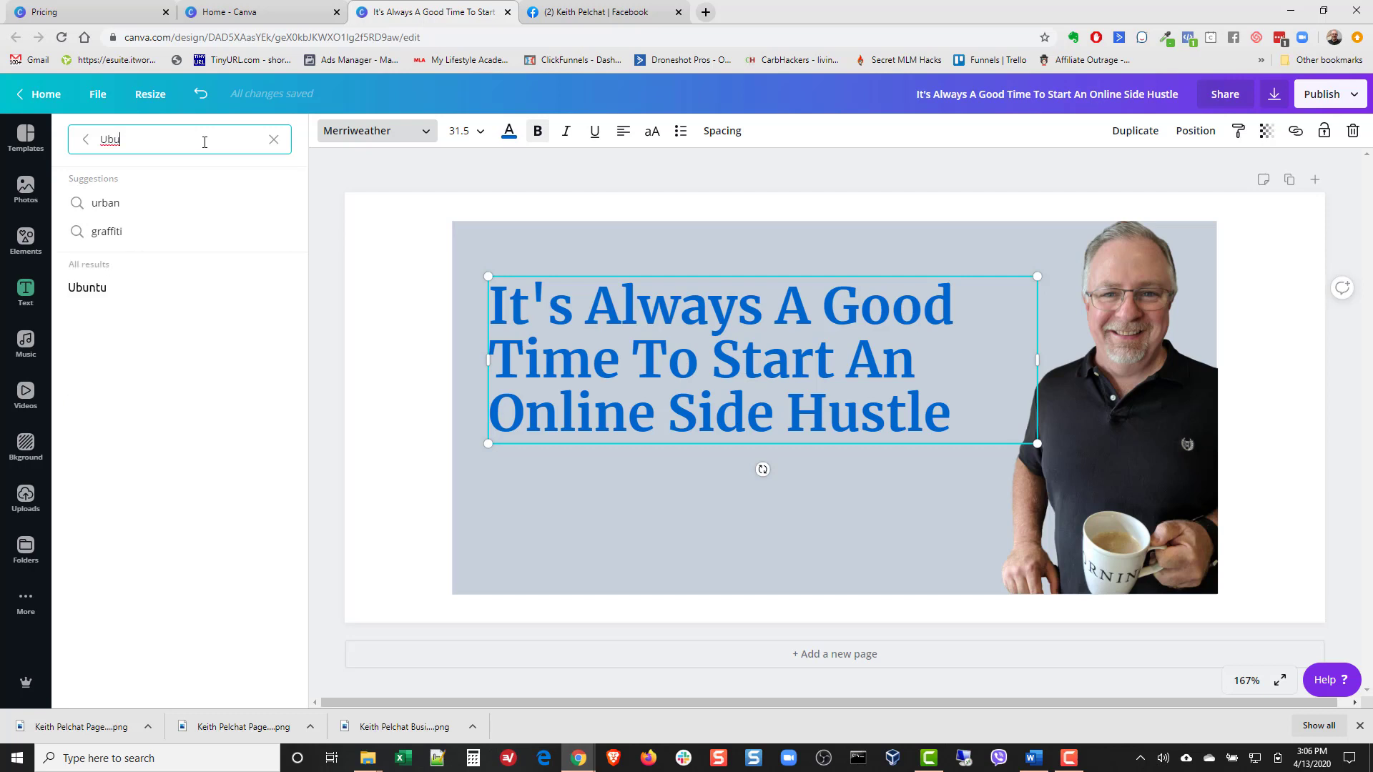
left_click(98, 290)
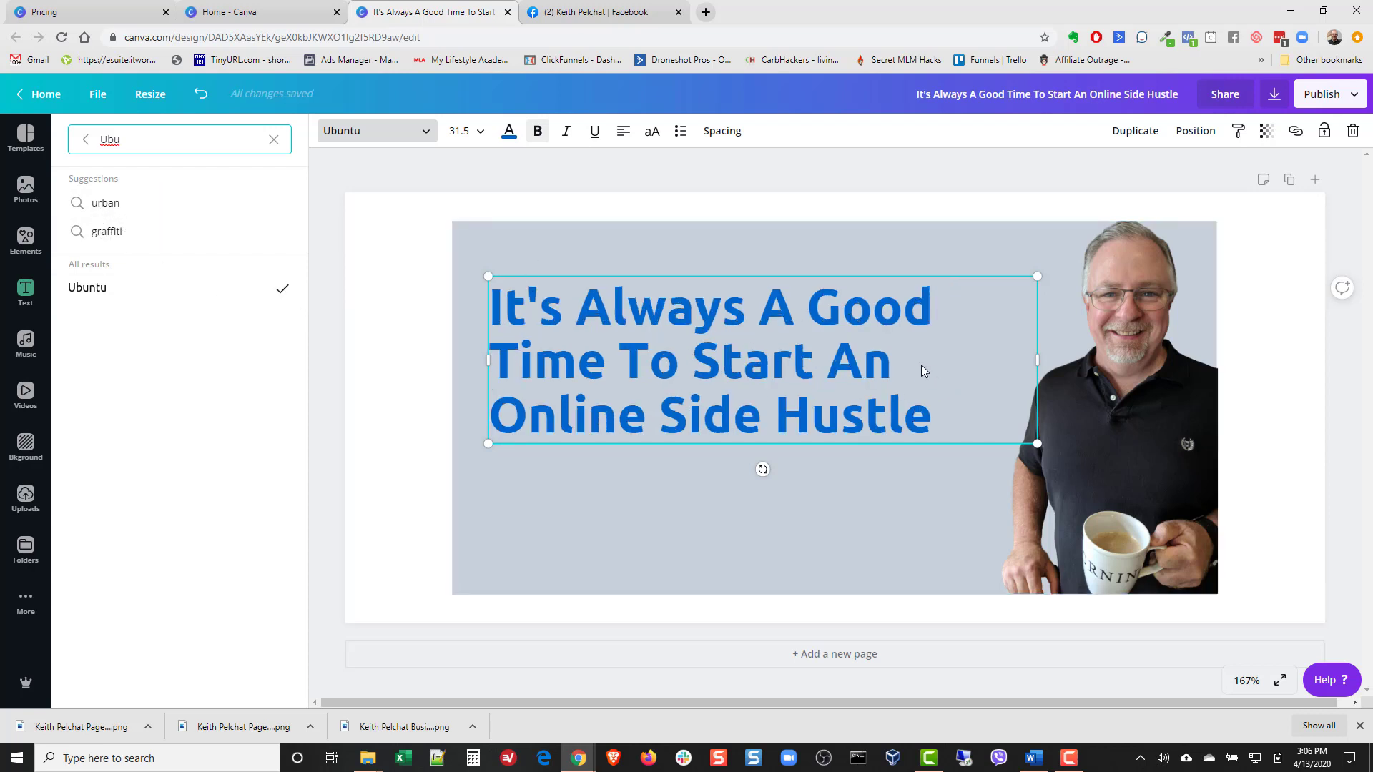
left_click(941, 356)
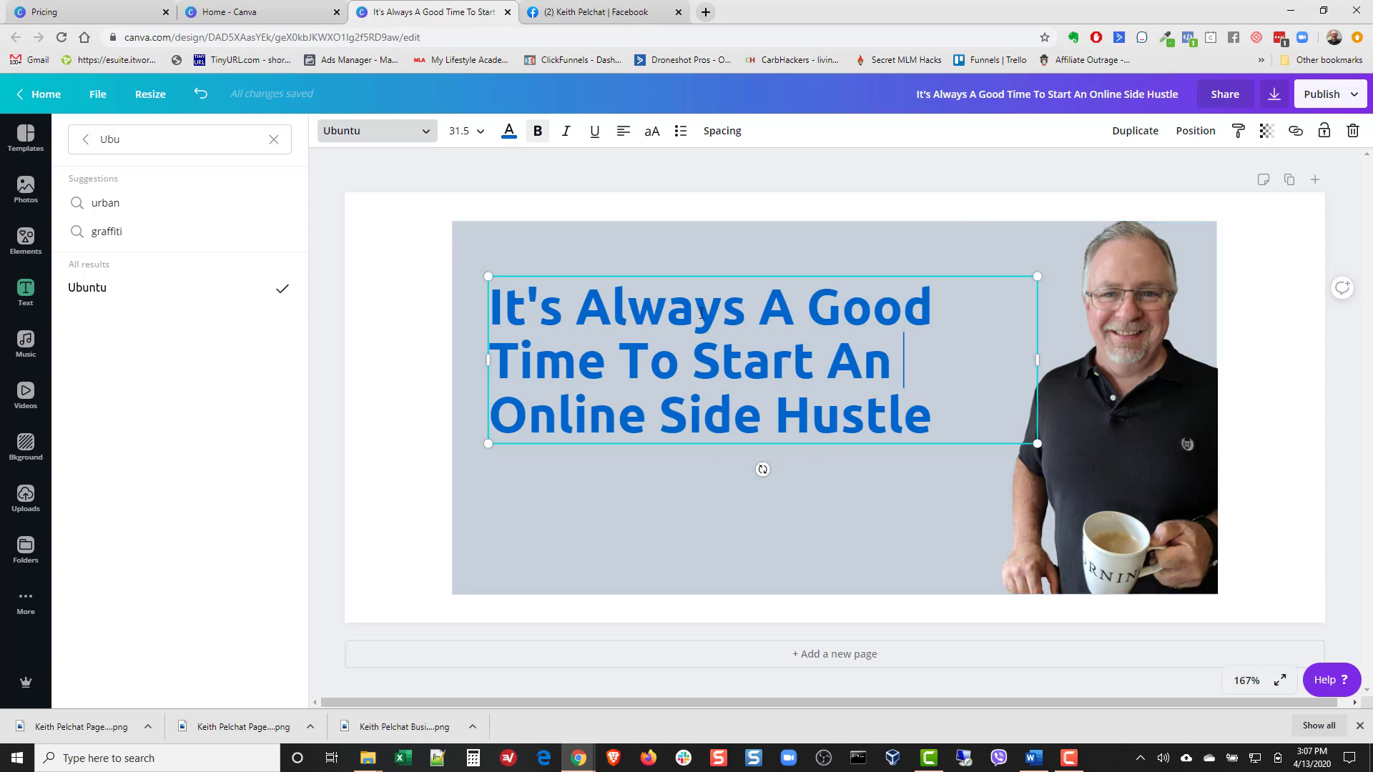
left_click(702, 259)
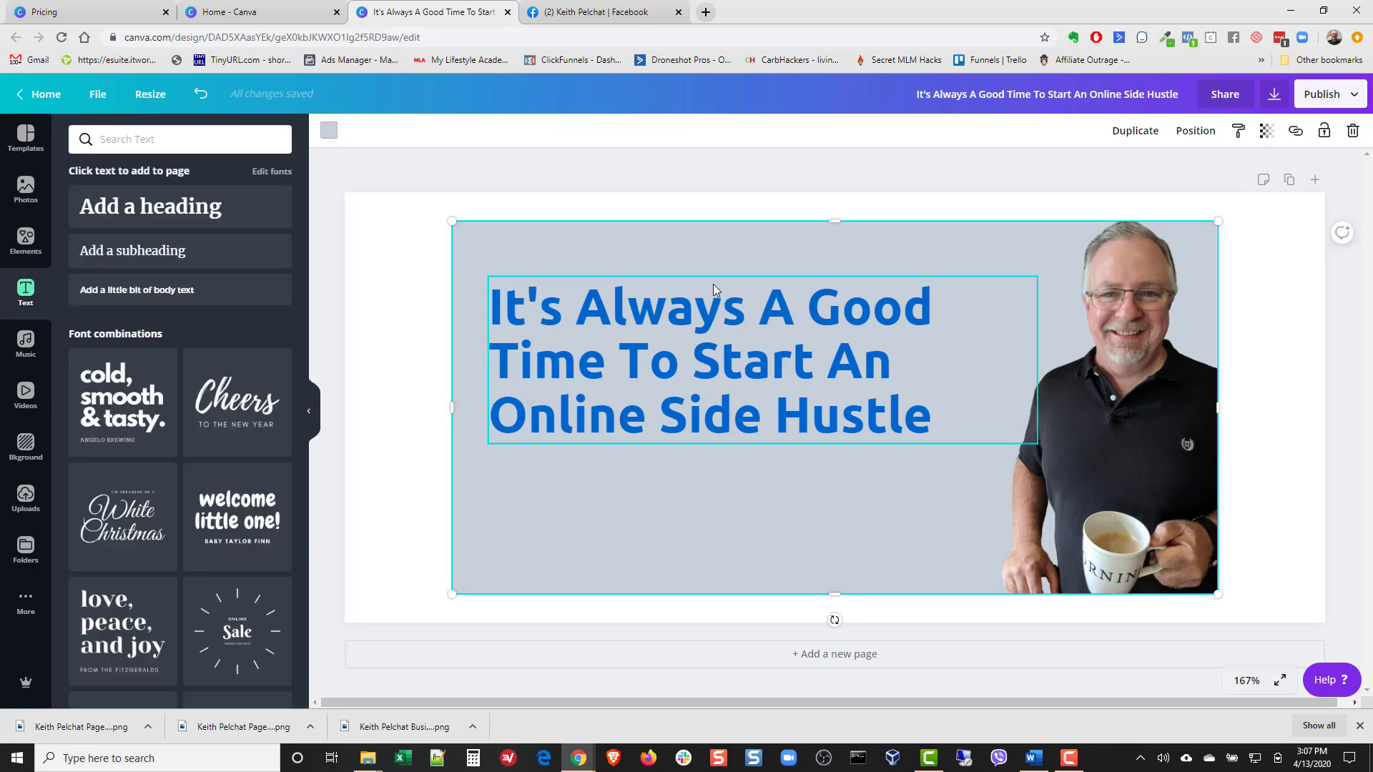
Nudge the Ubuntu heading up slightly and narrow its box to about 384 px.
left_click(714, 282)
left_click_drag(714, 278, 715, 270)
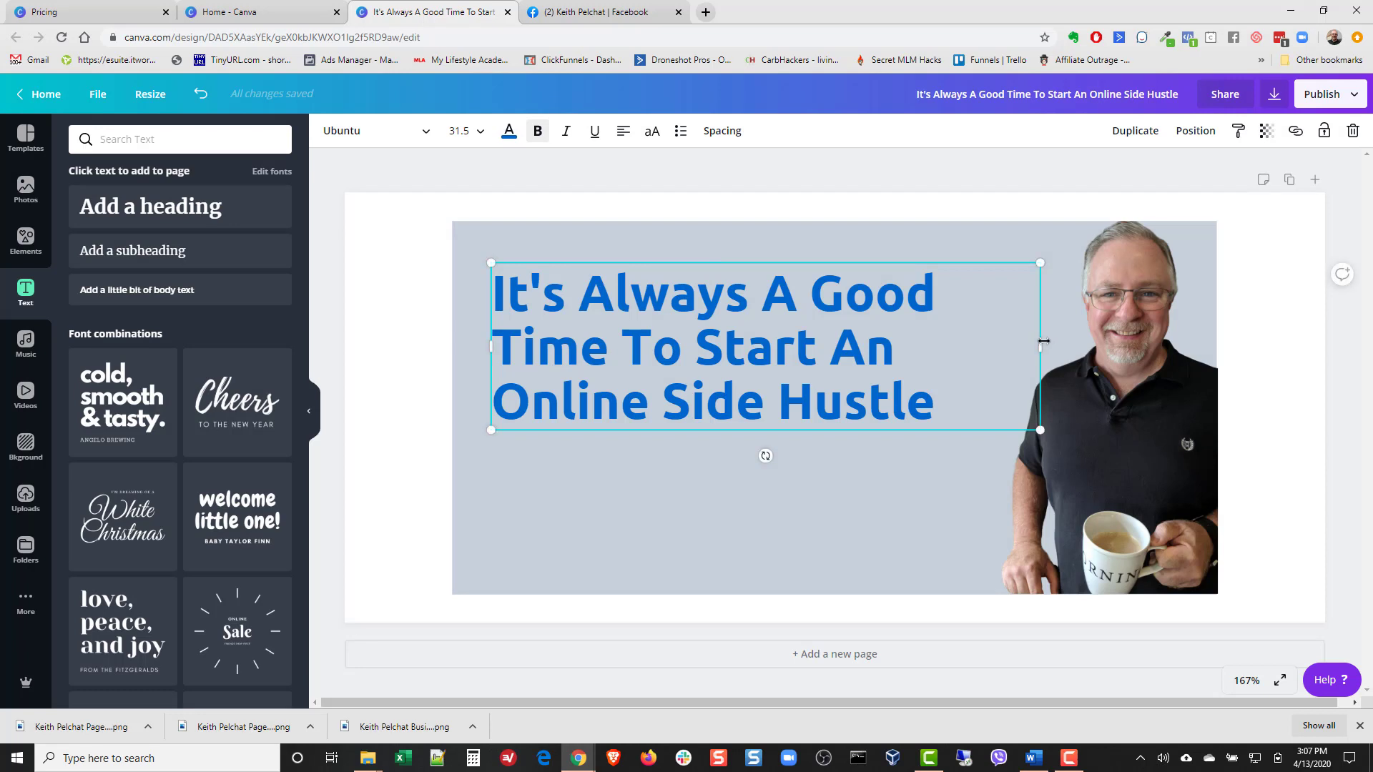
left_click_drag(1039, 347, 950, 352)
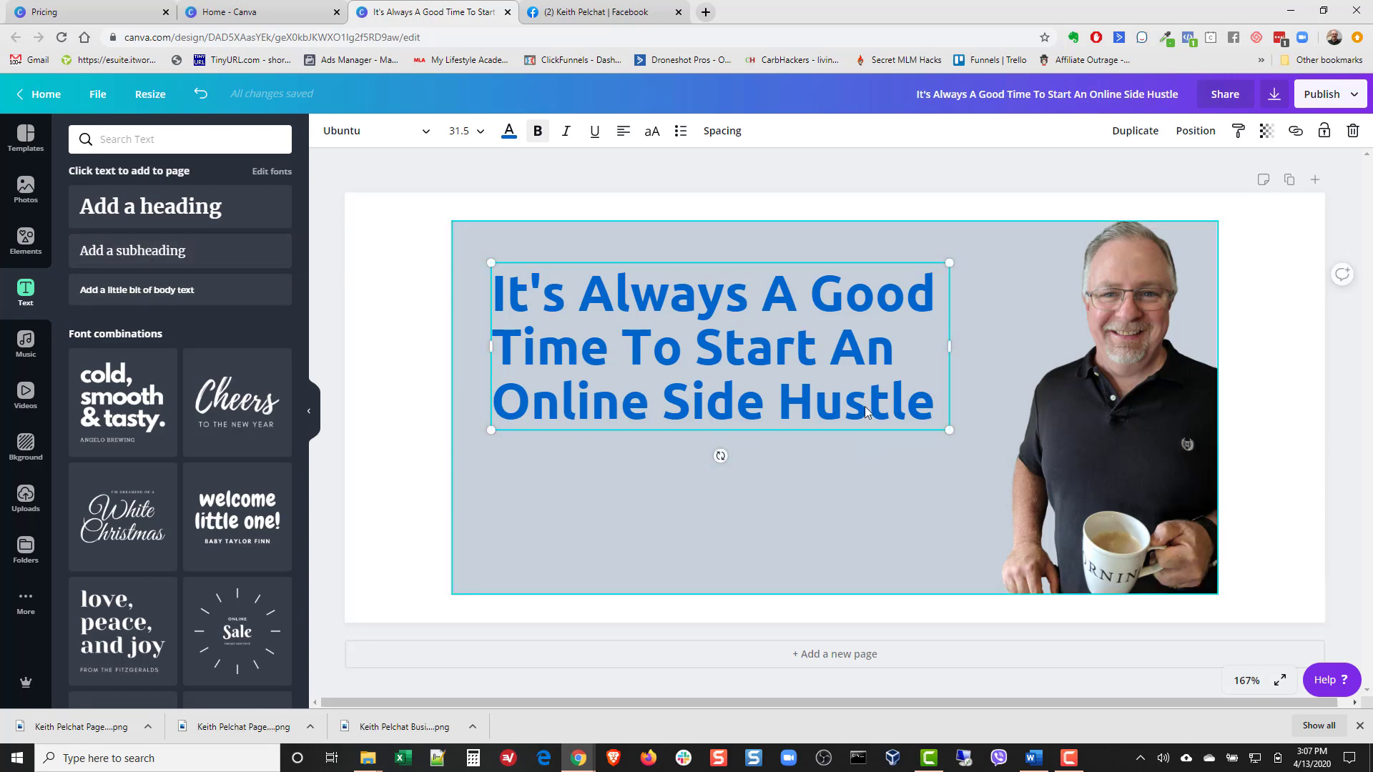
Add a subheading text box and position it just below the blue heading.
left_click(130, 252)
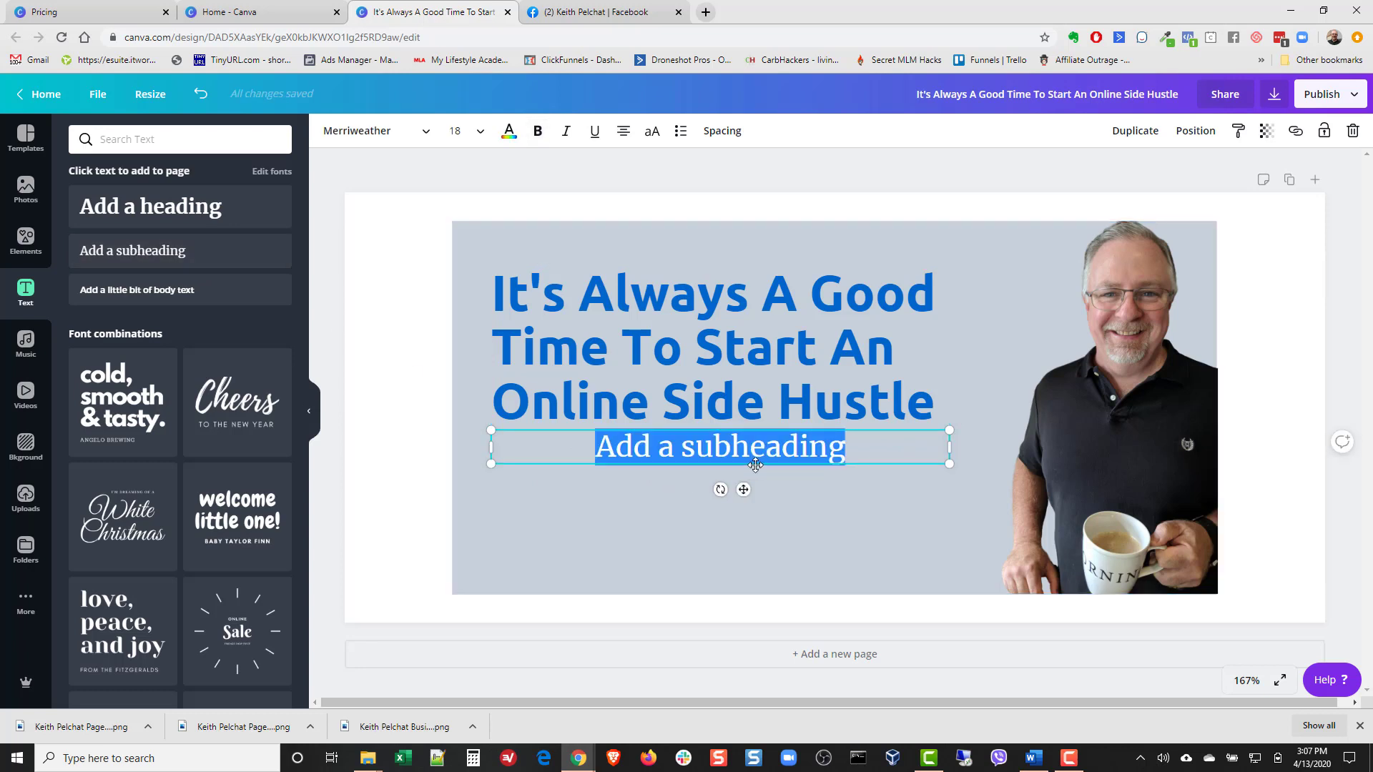
left_click_drag(790, 463, 757, 493)
left_click_drag(480, 476, 490, 477)
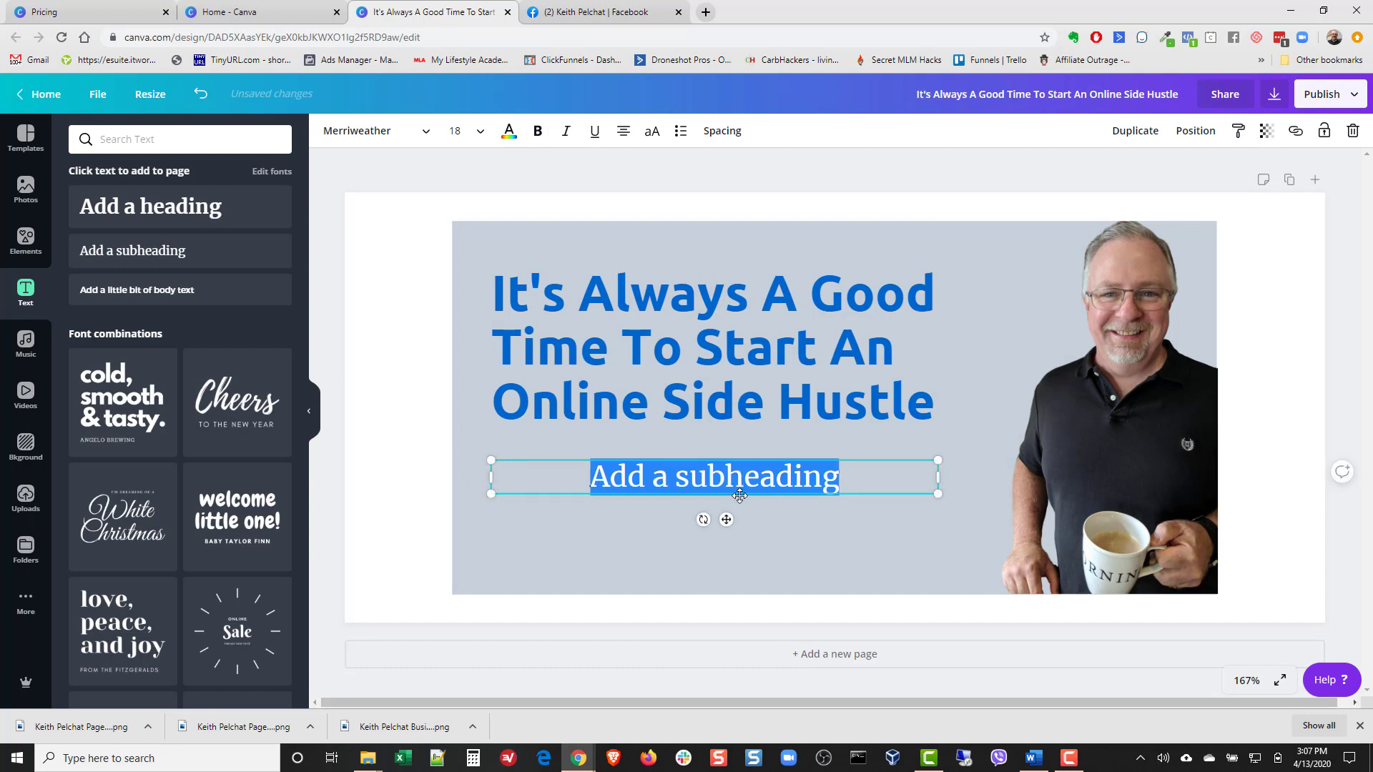
left_click_drag(725, 520, 726, 532)
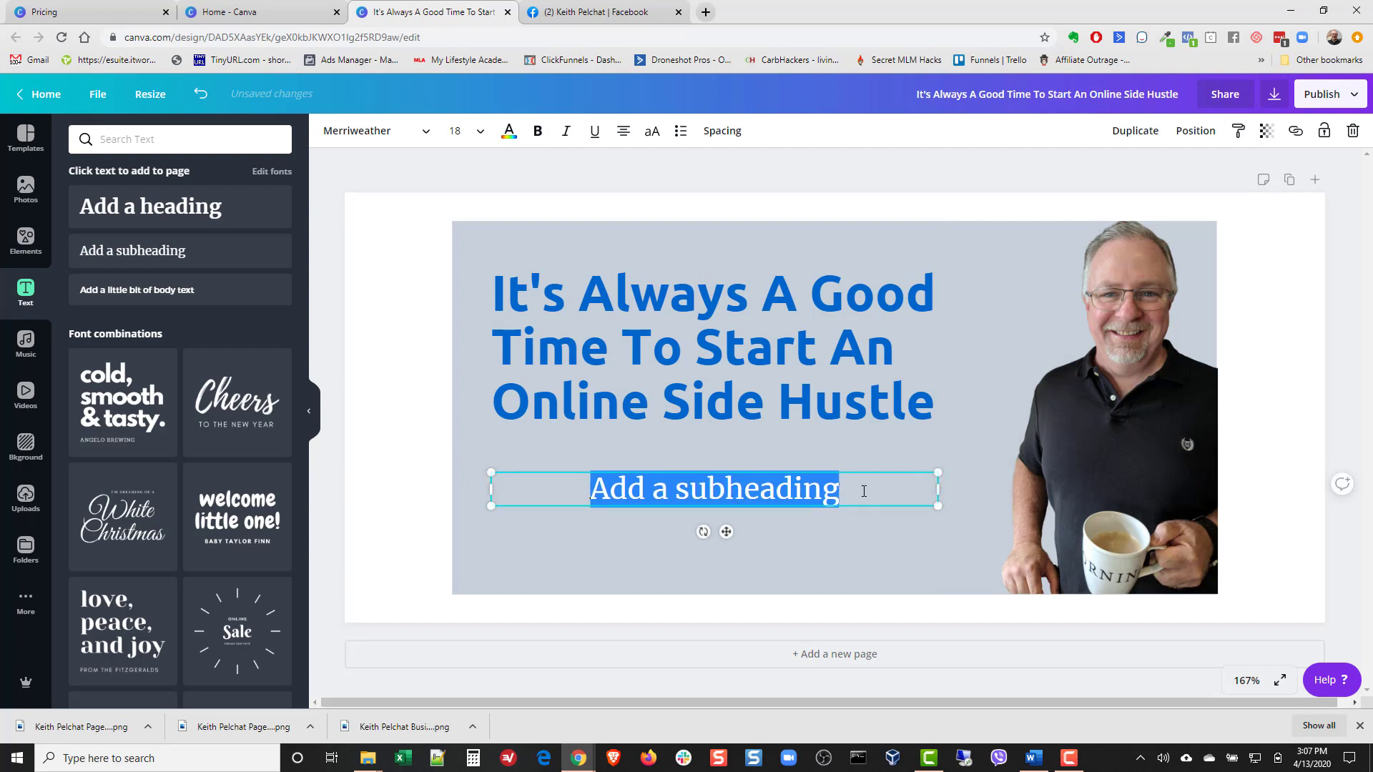
Replace the placeholder with 'But Perhaps It's Never Been' and 'More Necessary!' on two lines.
left_click_drag(858, 499, 597, 499)
type("But Perh")
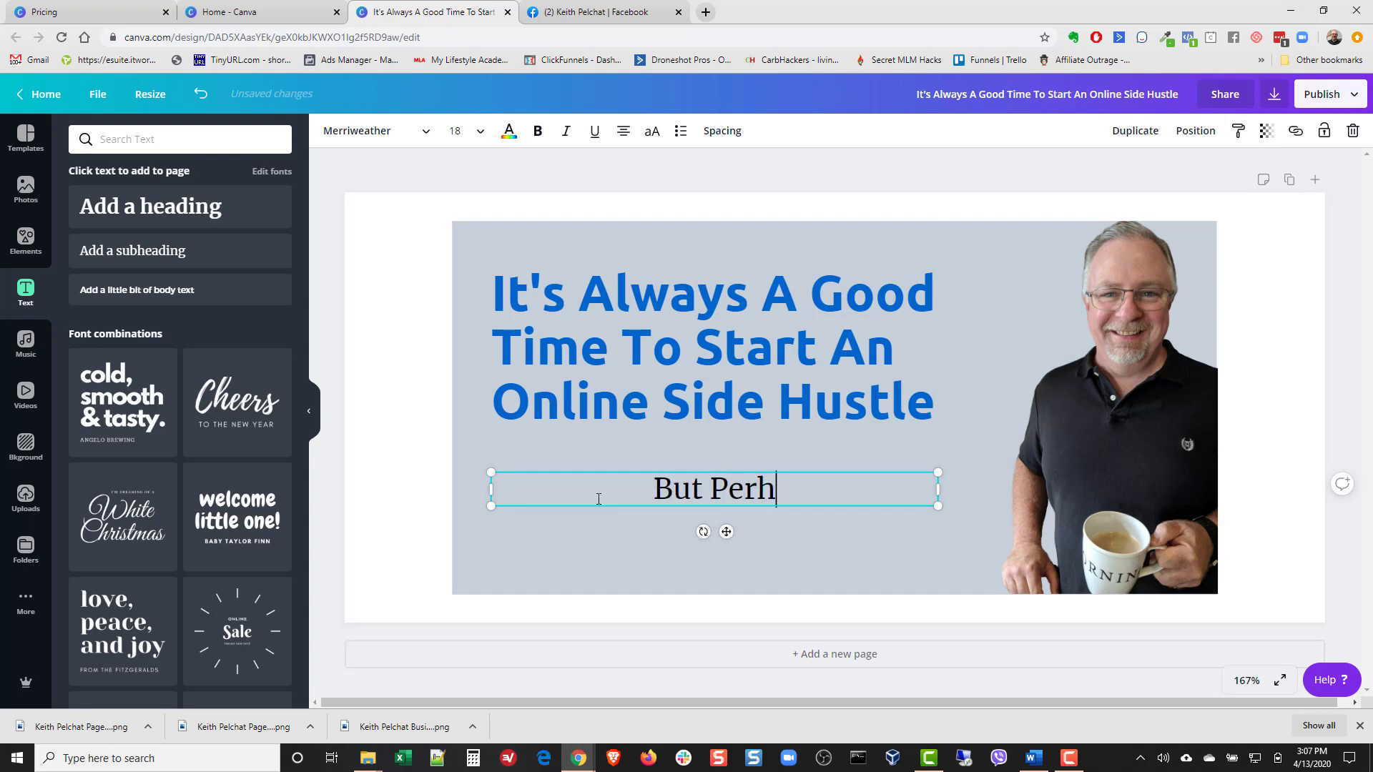
type("aps It's")
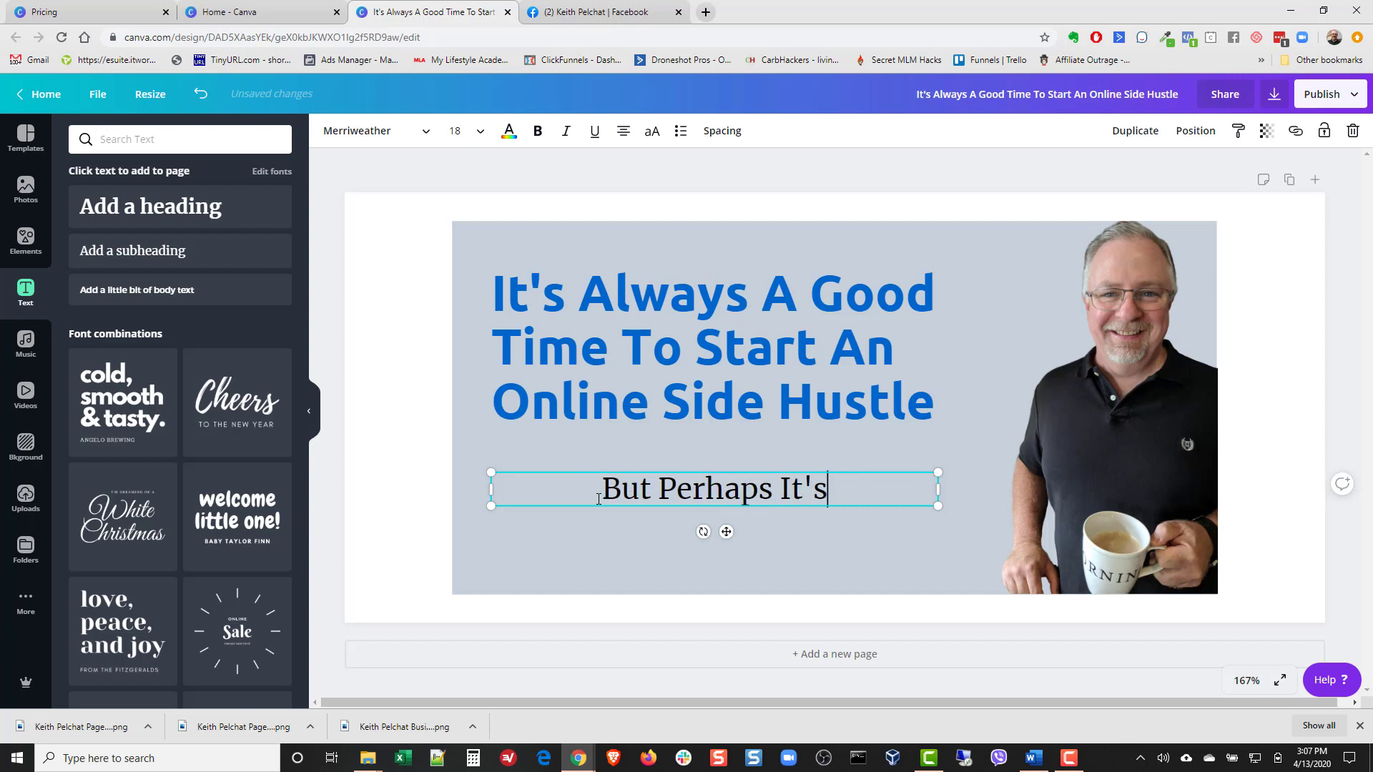
type(" Never Been")
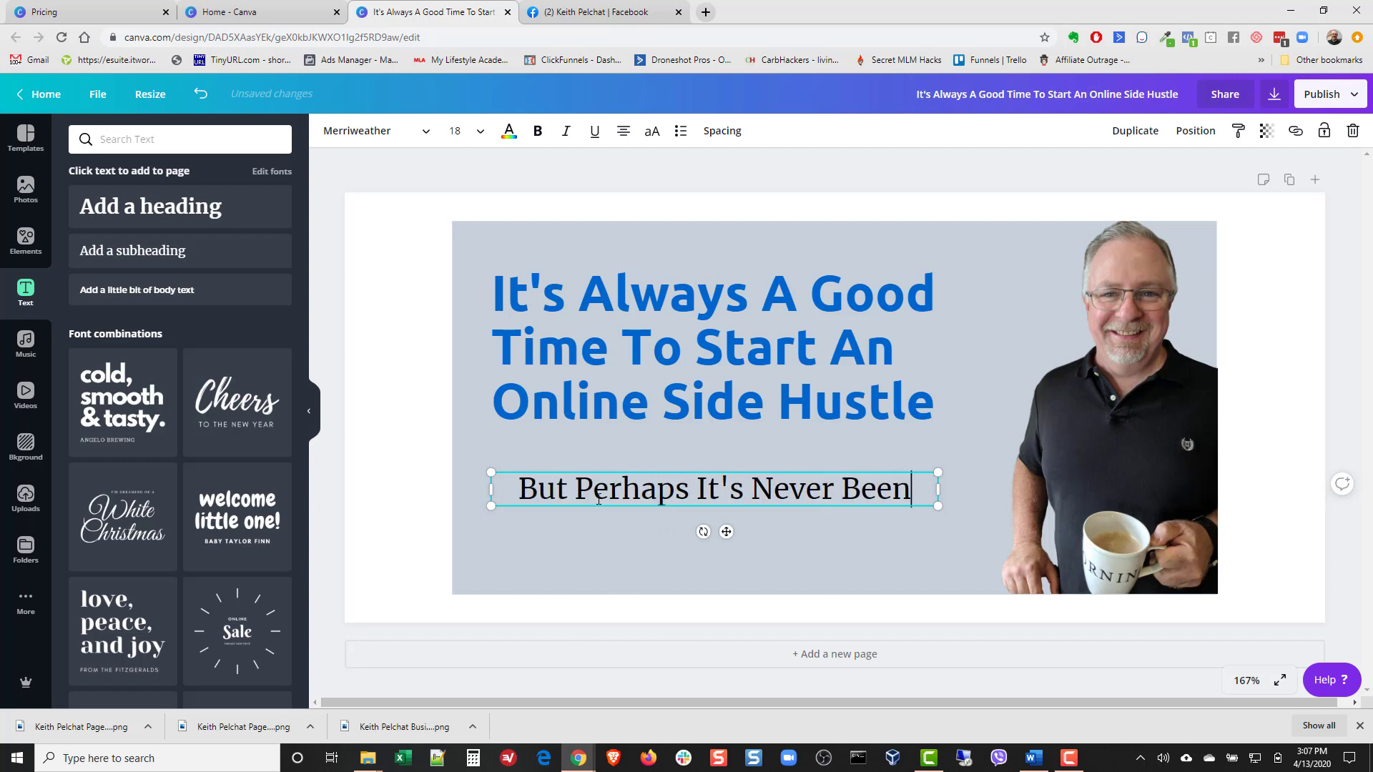
key("Return")
type("More Ne")
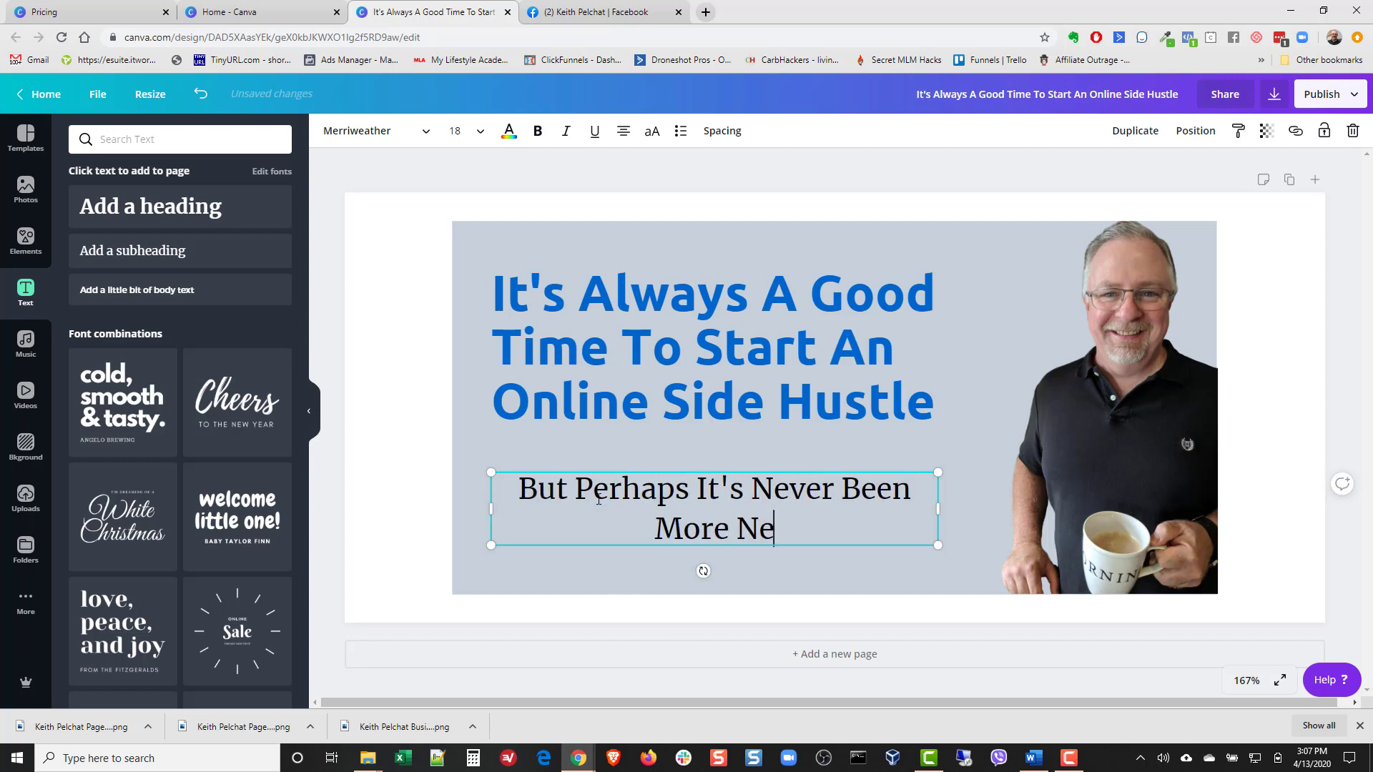
type("cessary!")
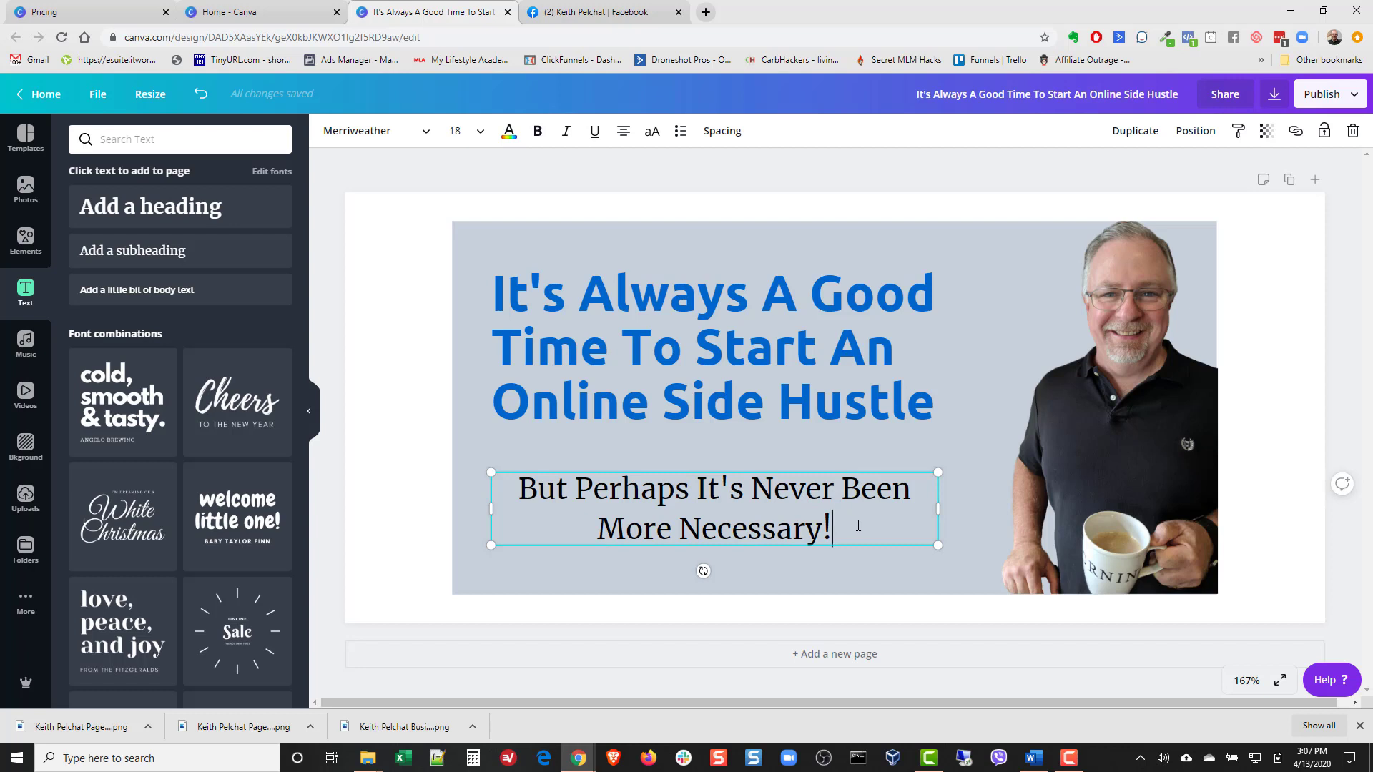
Make the words 'More Necessary!' bold and italic.
left_click_drag(855, 523, 595, 537)
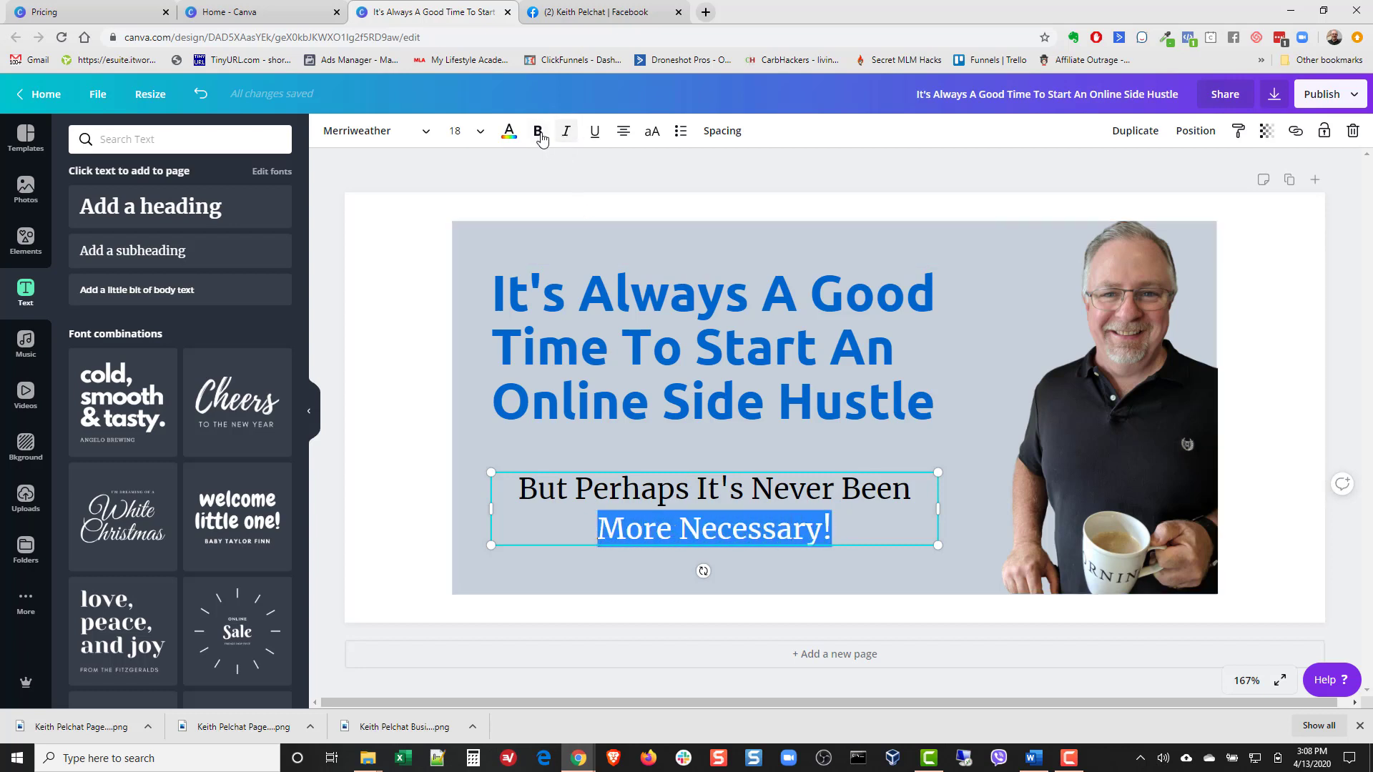
left_click(538, 130)
left_click(566, 131)
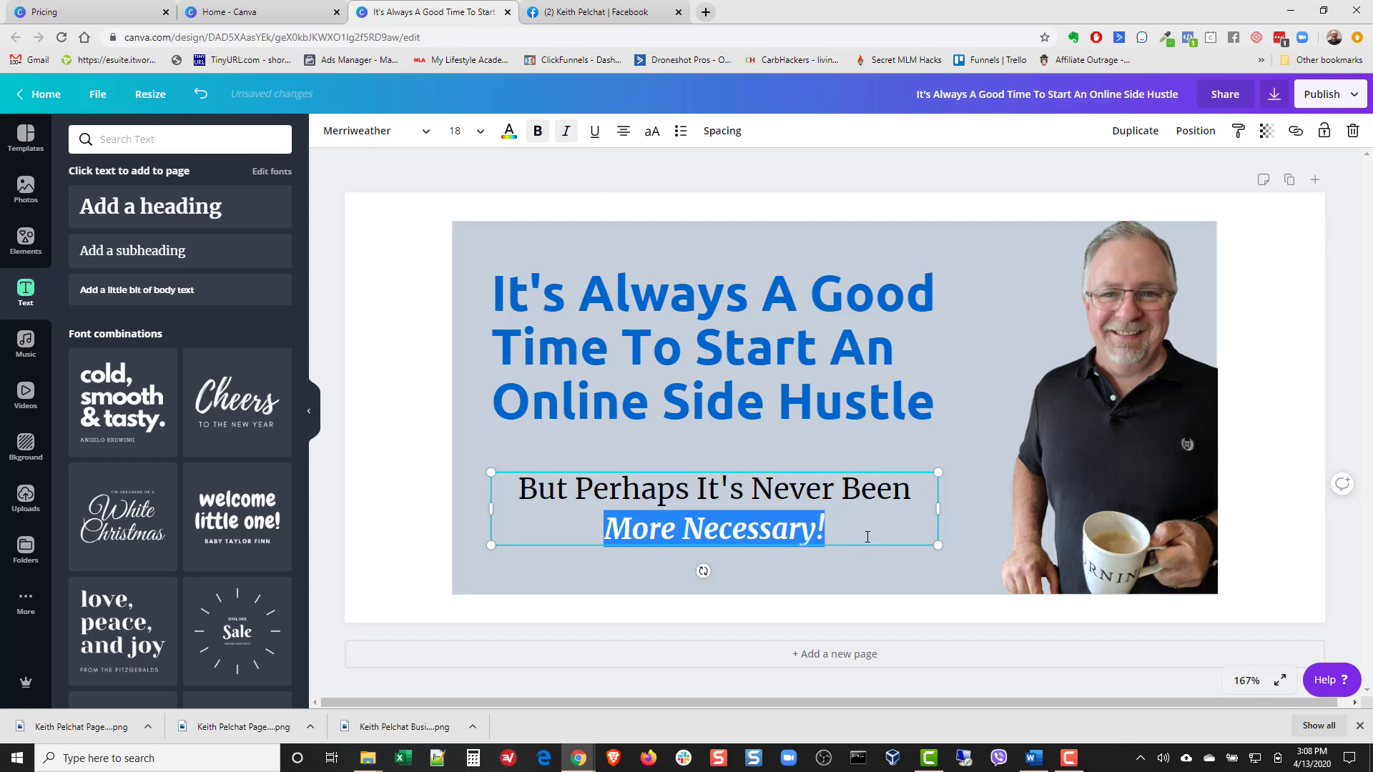
Set the whole subheading to uppercase at font size 16.
left_click_drag(858, 537, 526, 506)
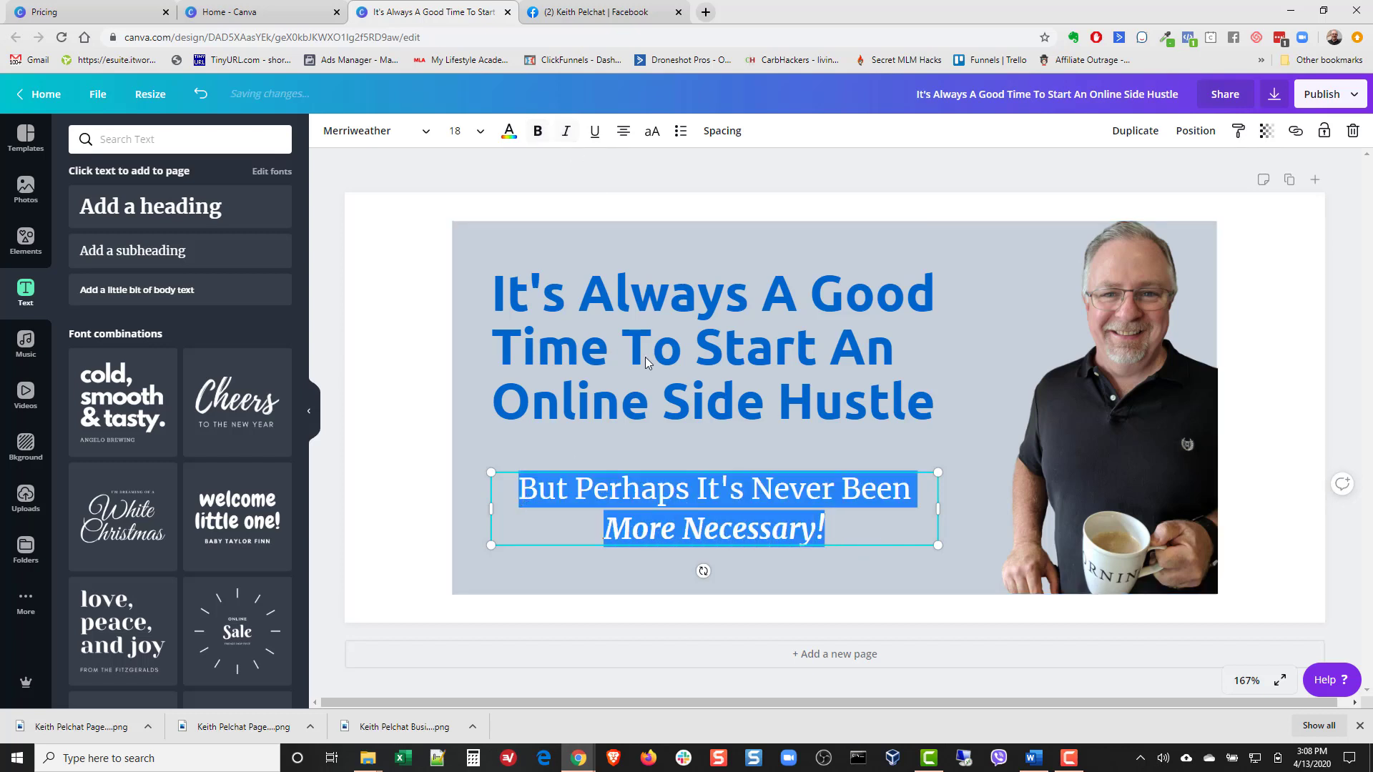
left_click(652, 132)
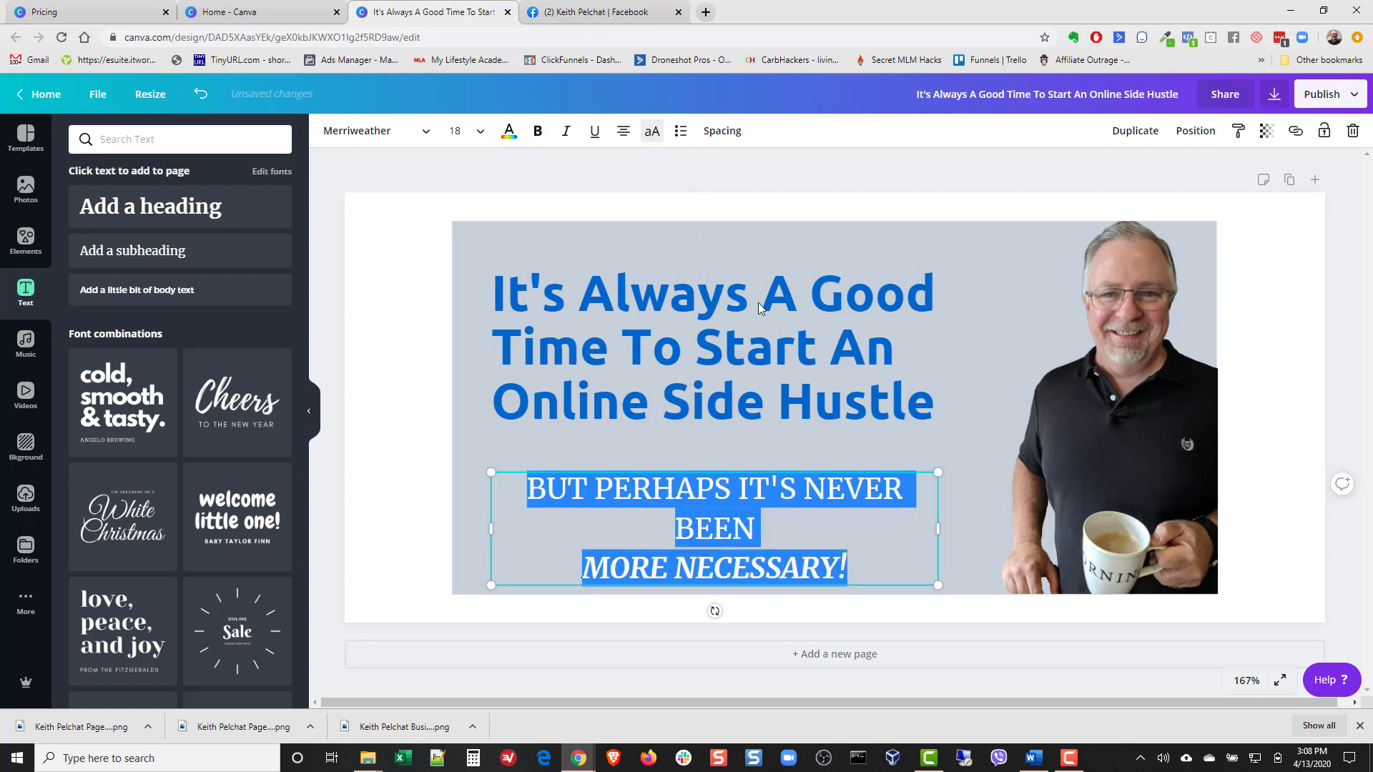
left_click(480, 133)
left_click(466, 312)
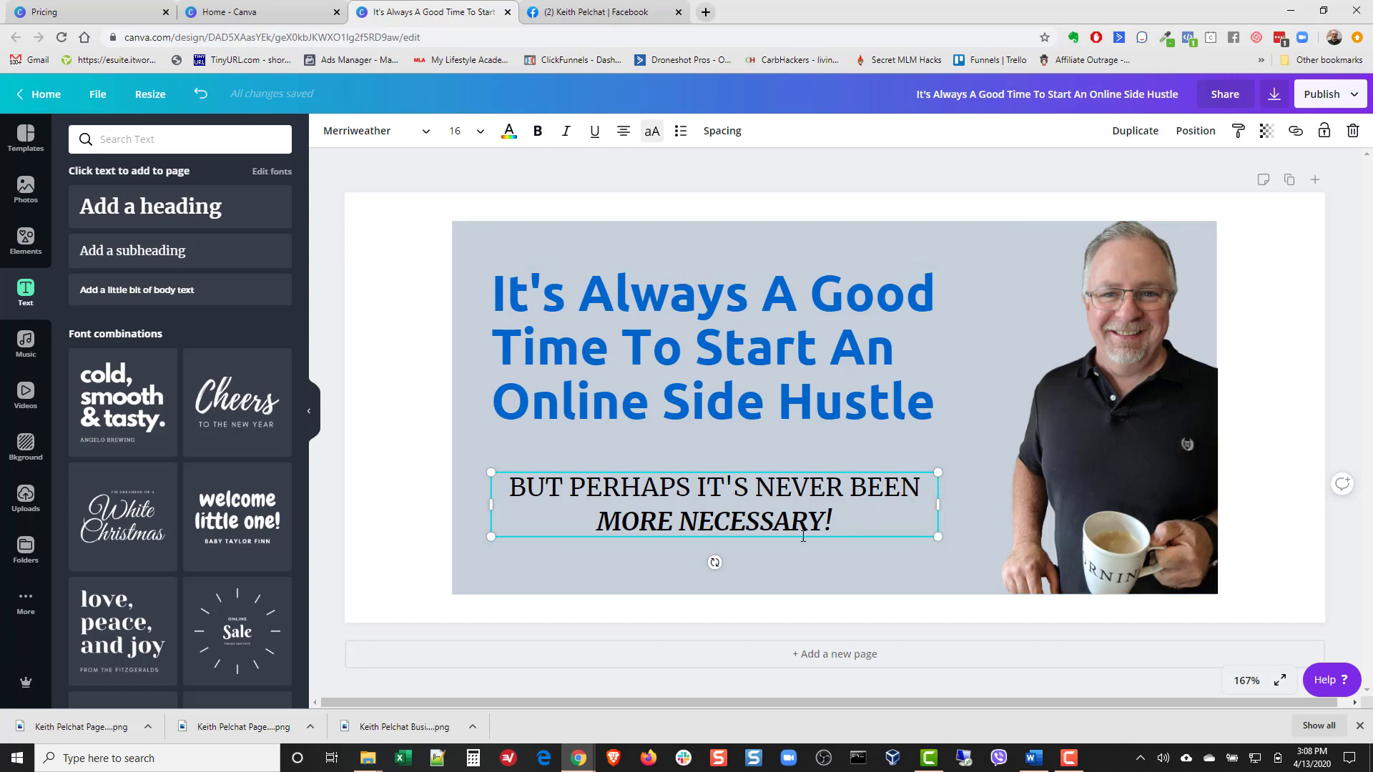
Set the subheading font to Ubuntu at size 18.
left_click(833, 515)
left_click_drag(833, 514, 509, 488)
left_click(425, 131)
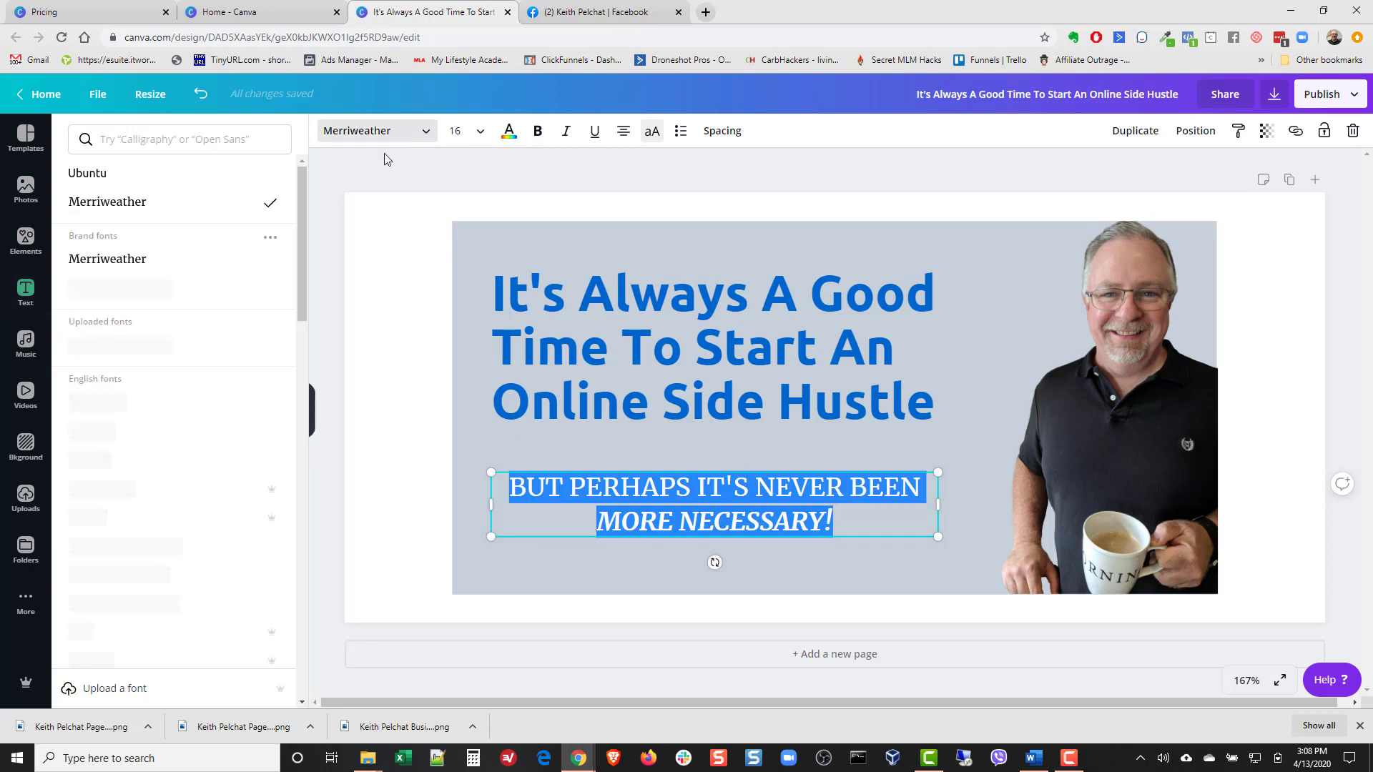
left_click(107, 174)
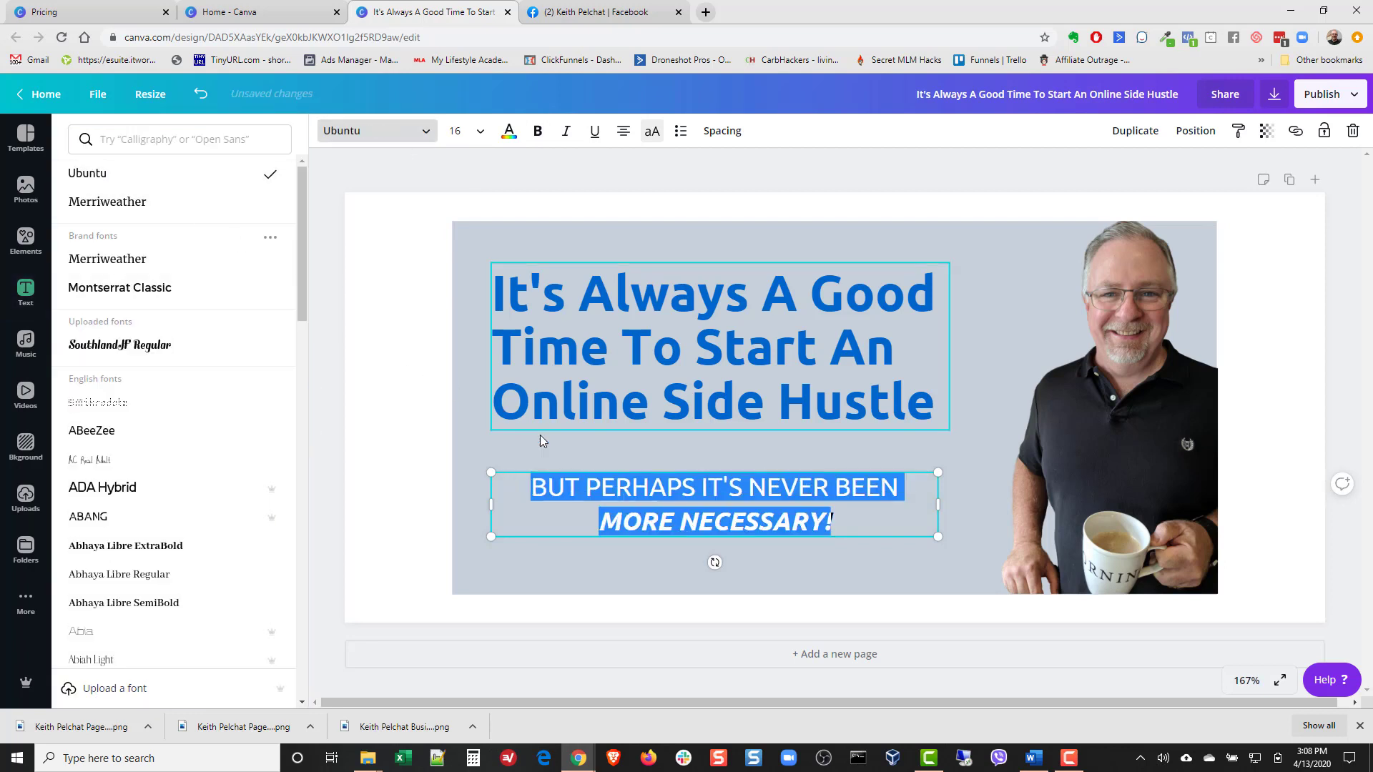
left_click(480, 131)
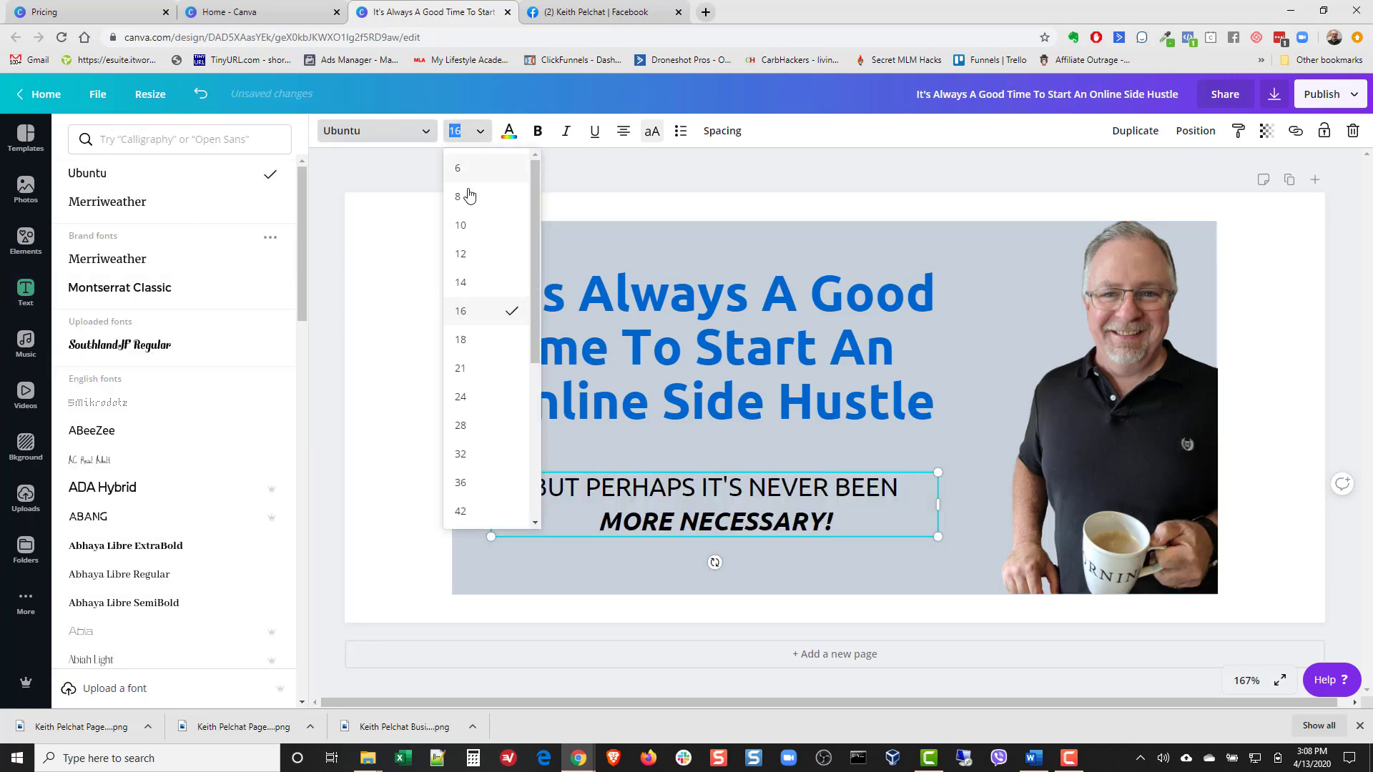
left_click(461, 339)
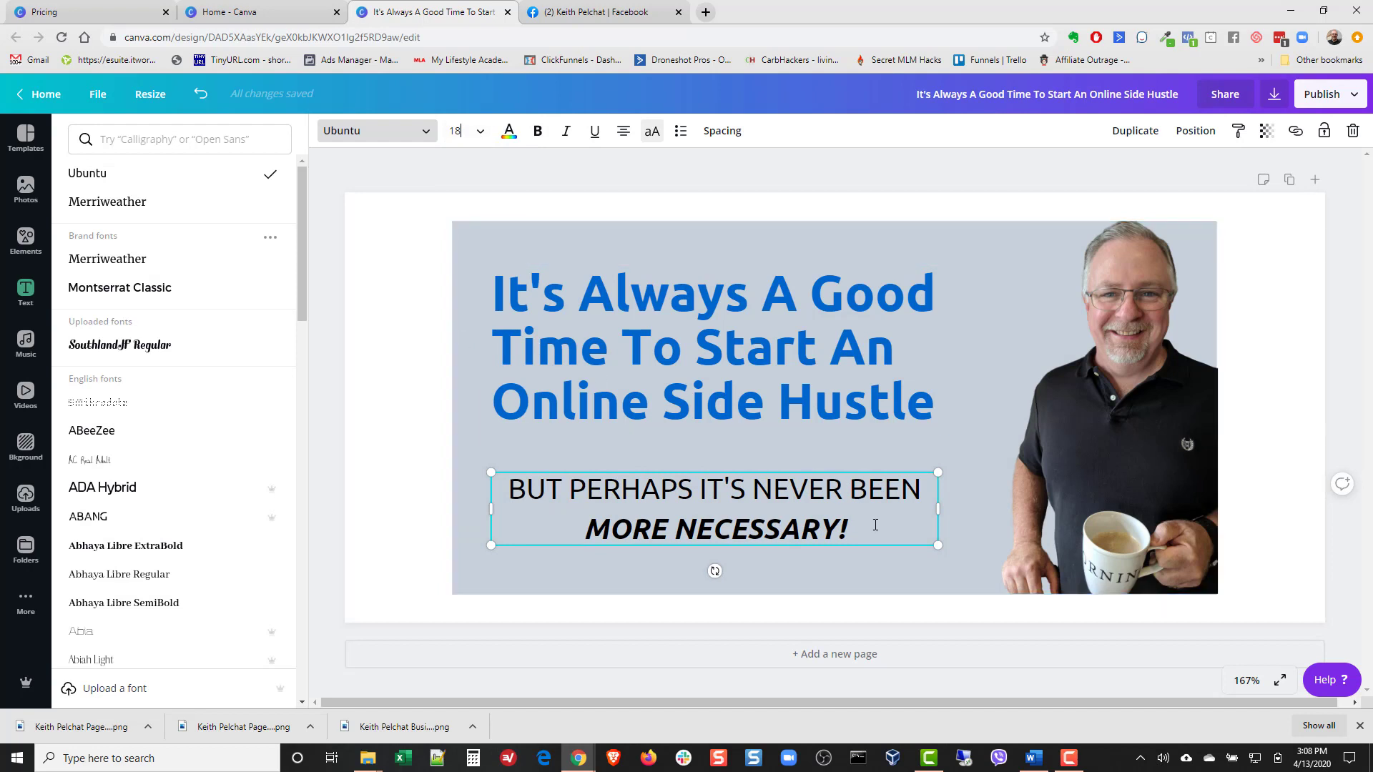
Colour the subheading text green.
left_click_drag(846, 529, 517, 493)
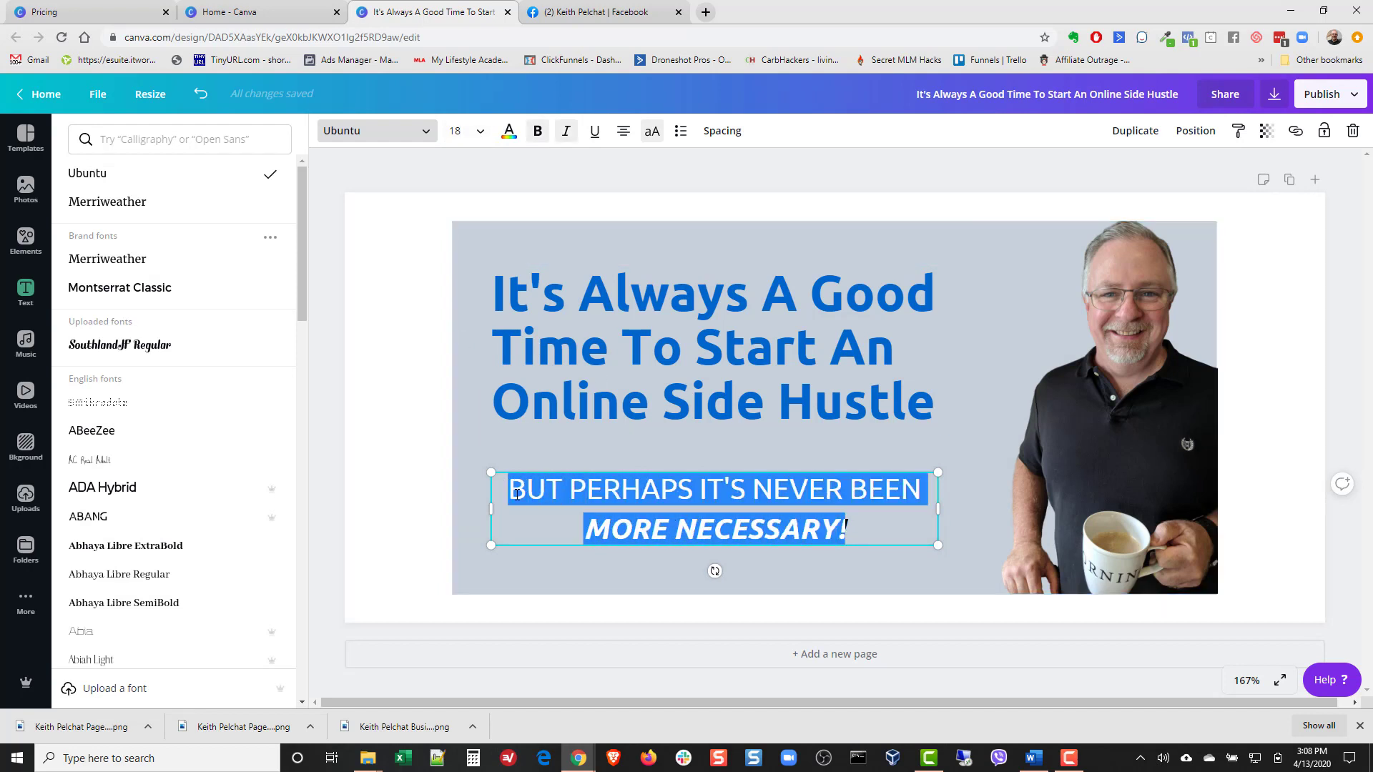
left_click(509, 131)
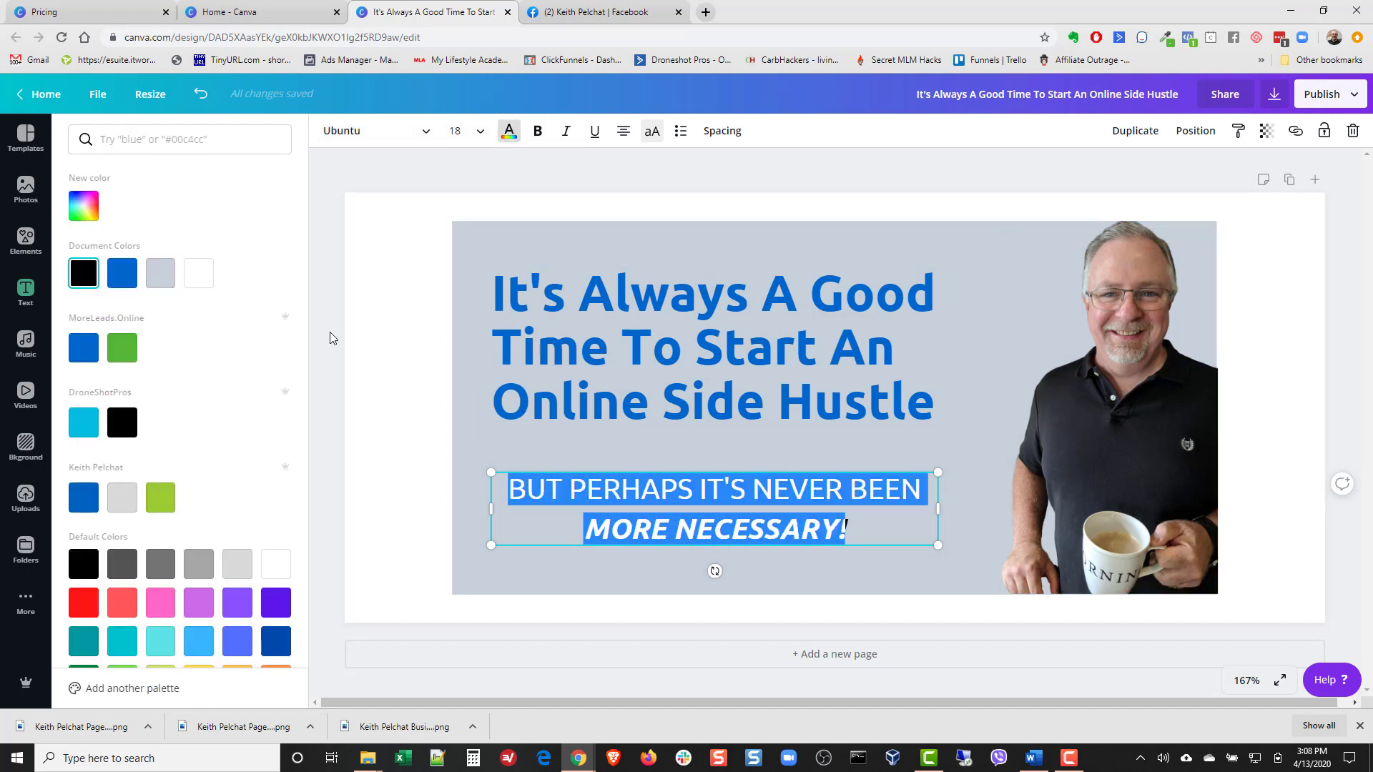
left_click(122, 349)
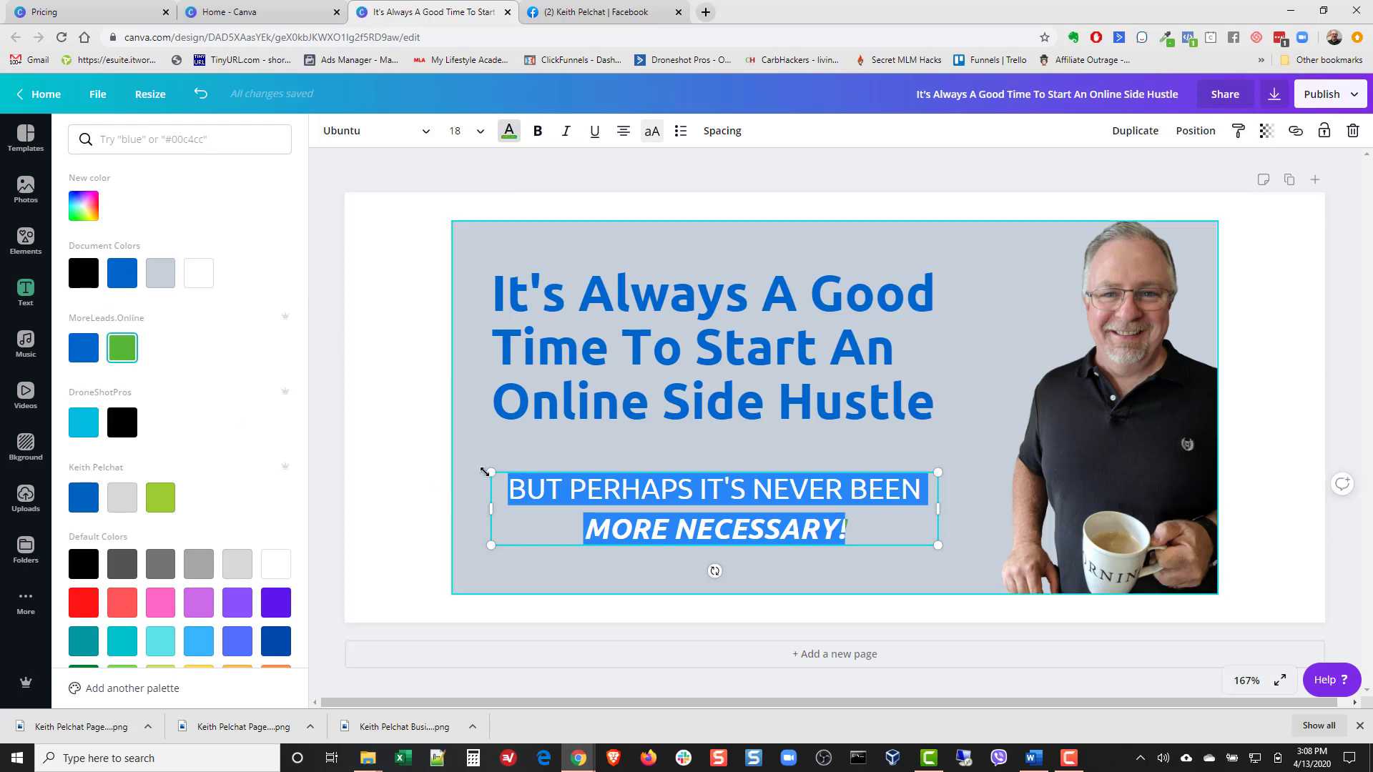
left_click(527, 461)
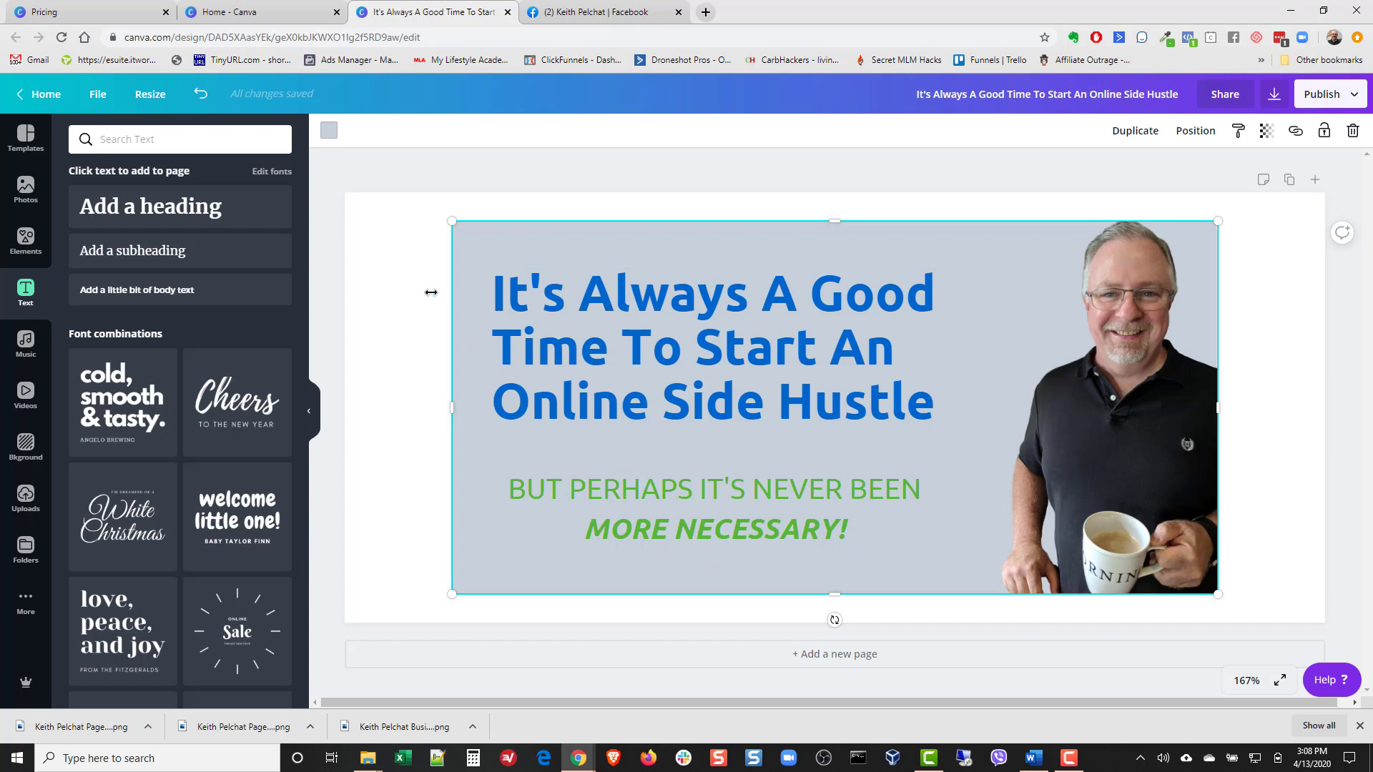
Delete the grey background rectangle so the design sits on plain white.
left_click(385, 279)
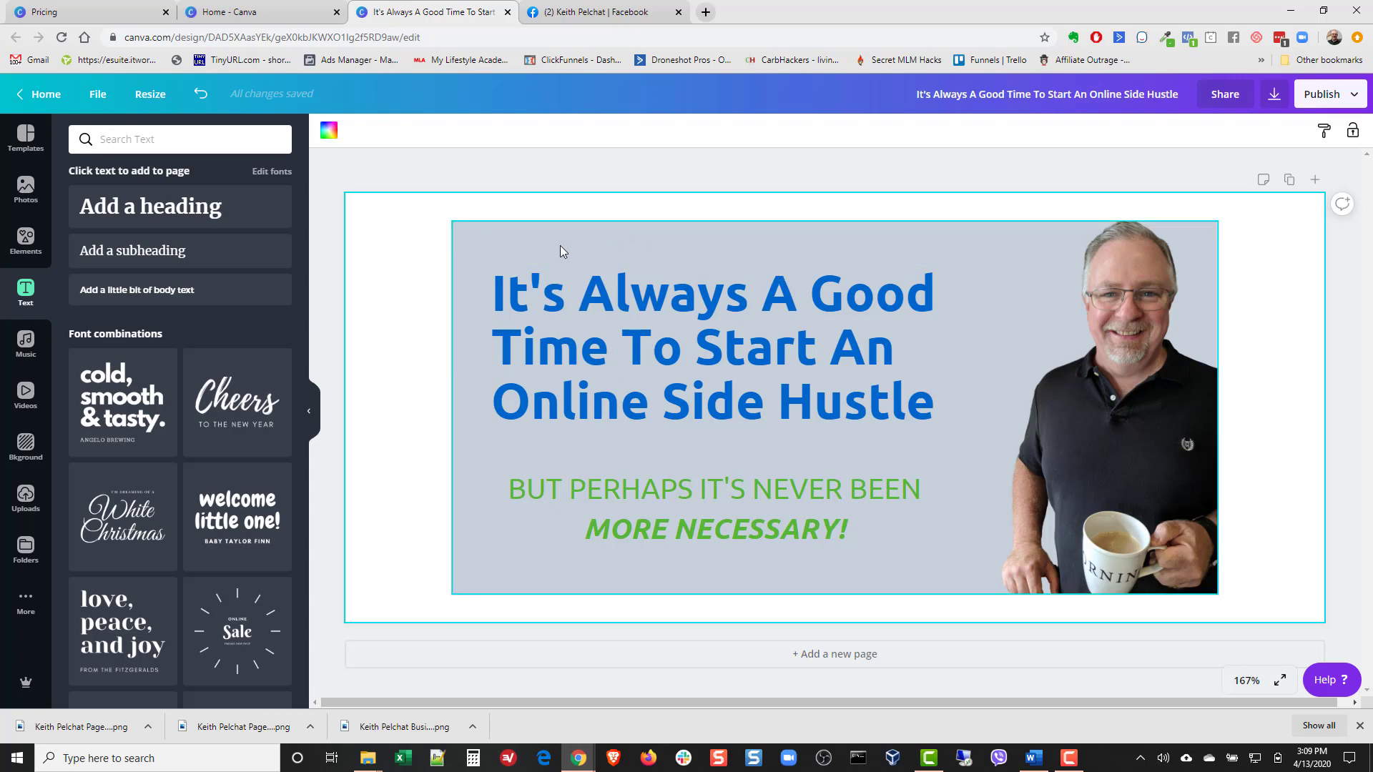
left_click(477, 241)
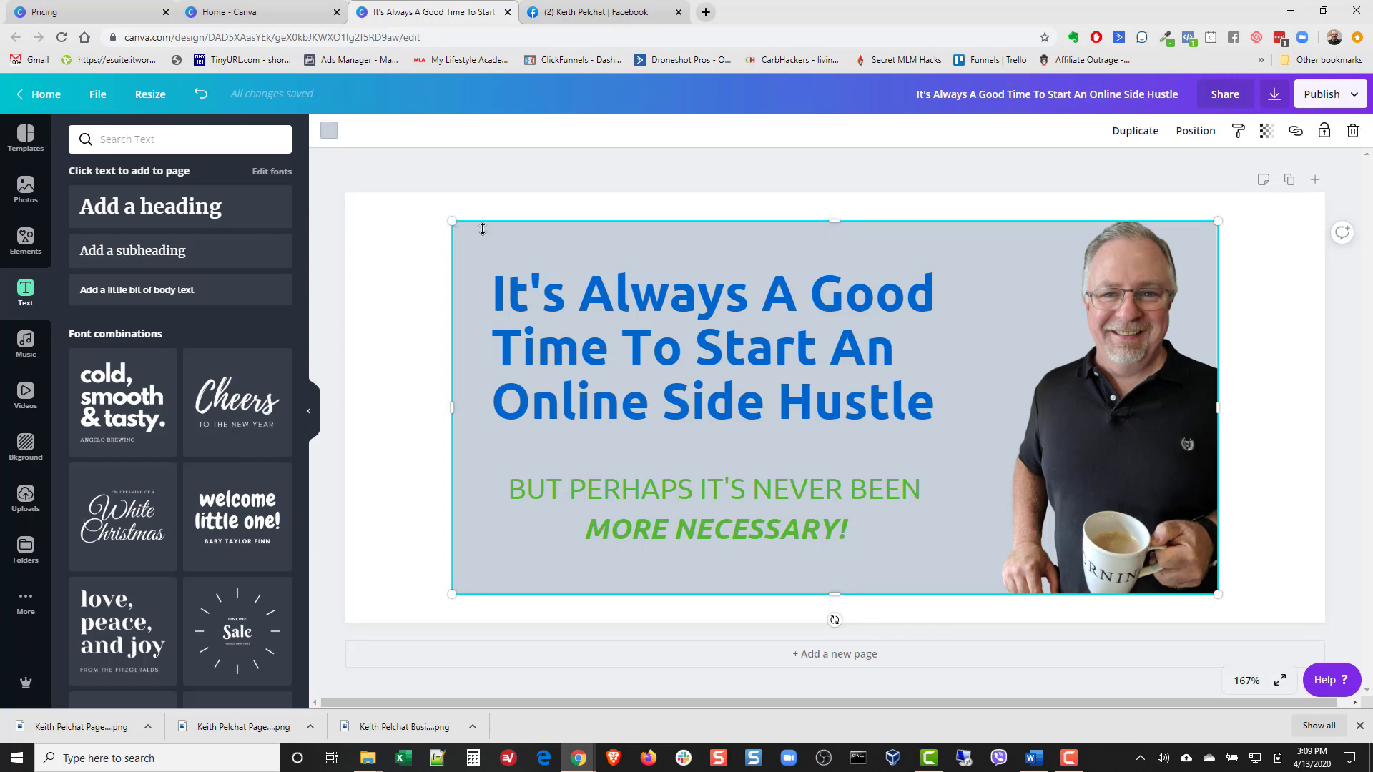
key("Delete")
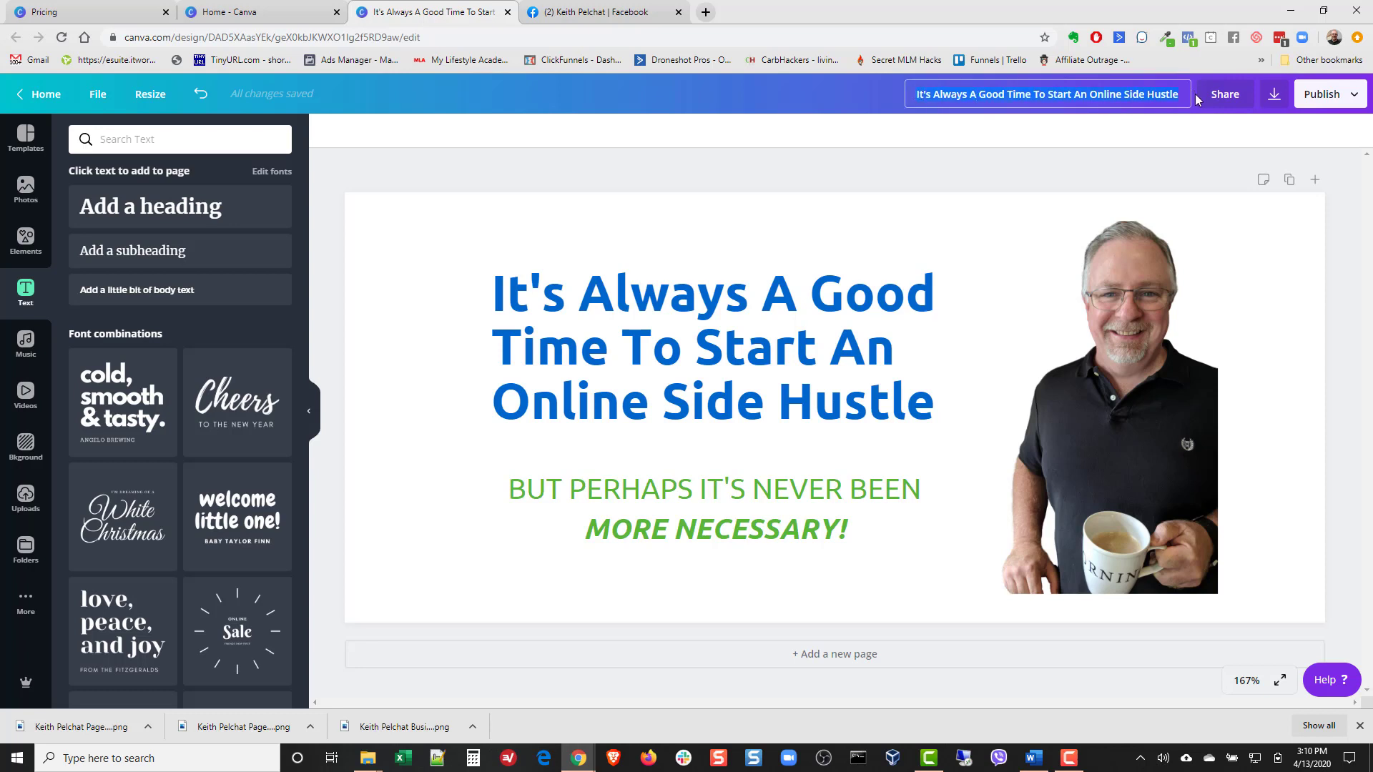
Retitle the design as the owner's name followed by 'FB Business Page Header'.
type("Kie")
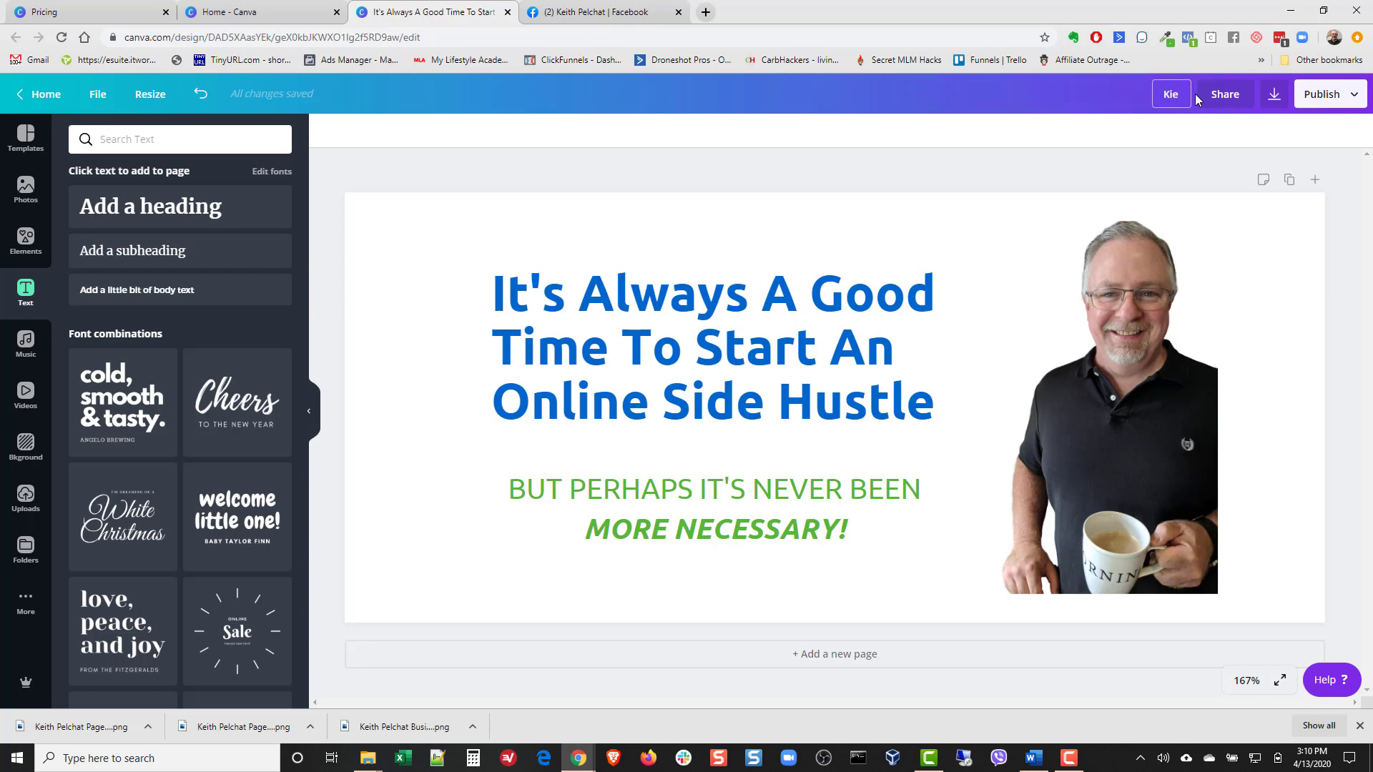
type("ith Pelhcat")
key("BackSpace")
key("BackSpace")
key("BackSpace")
key("BackSpace")
type("chat ")
type("FB Bus")
type("i")
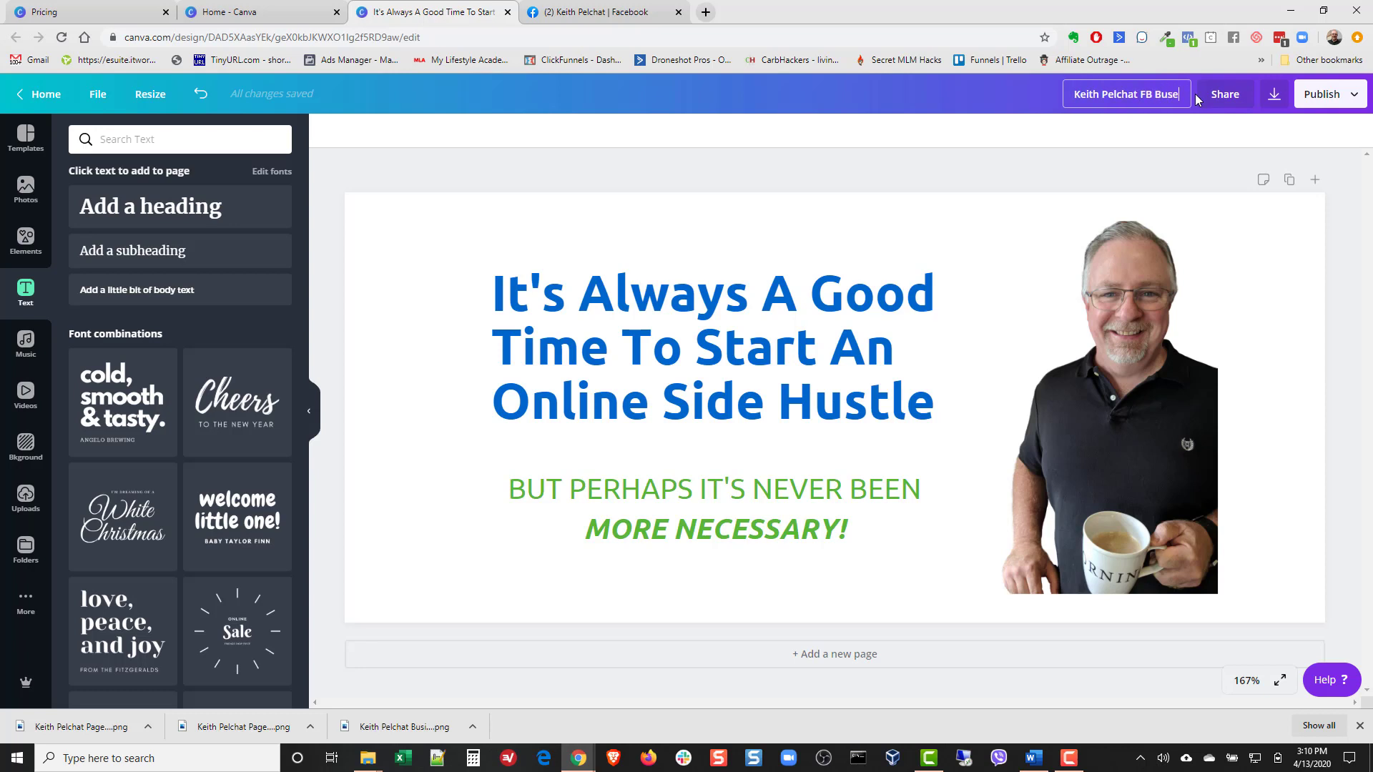
type("ness Page Header")
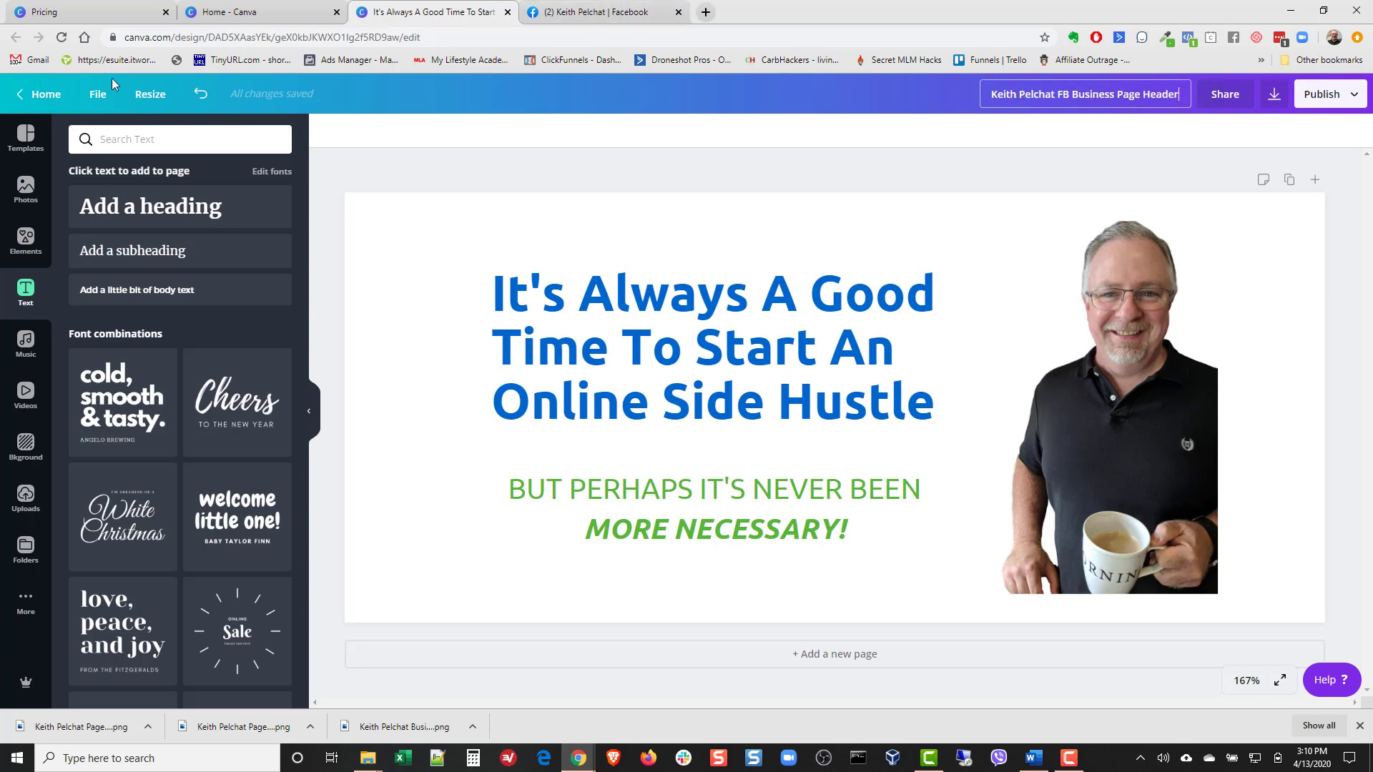
left_click(774, 92)
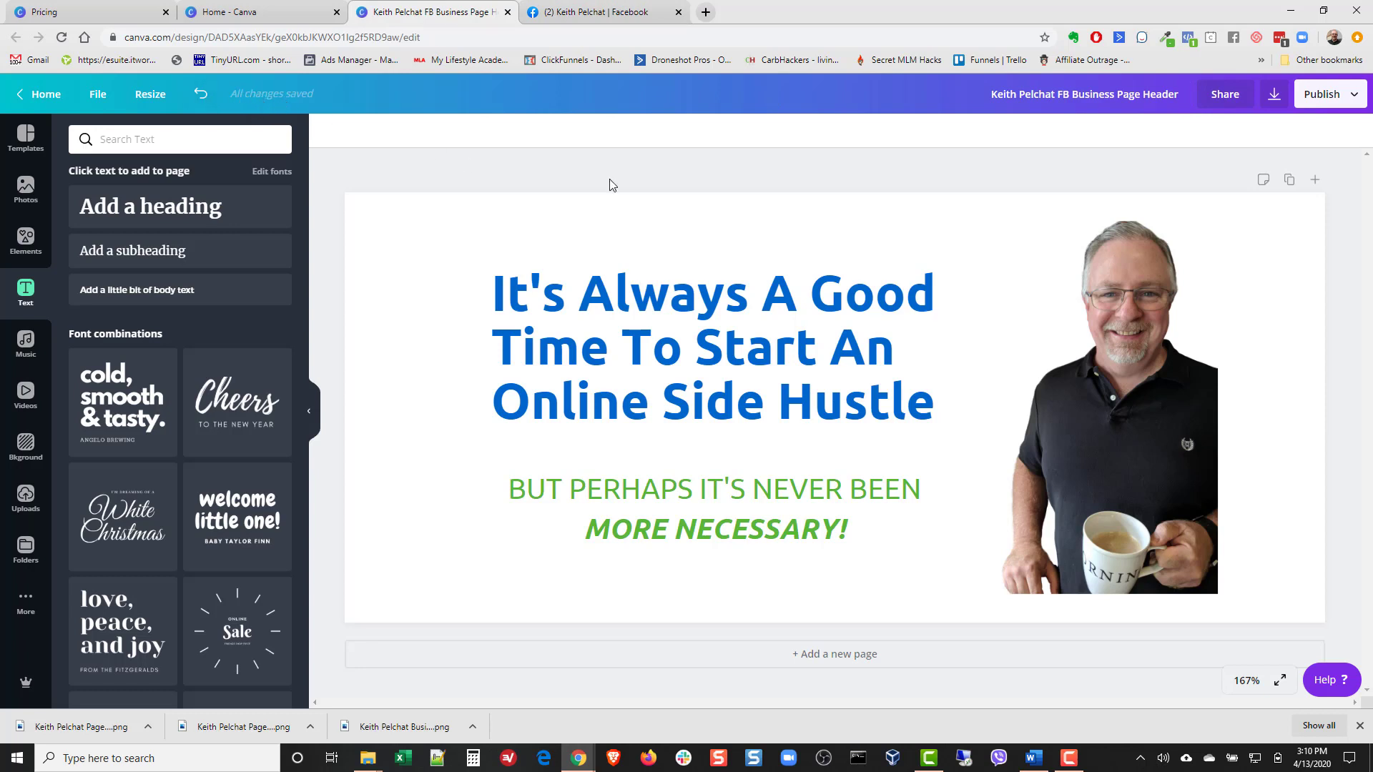
Download the design as an 820 × 360 PNG and show it in its folder.
left_click(1274, 103)
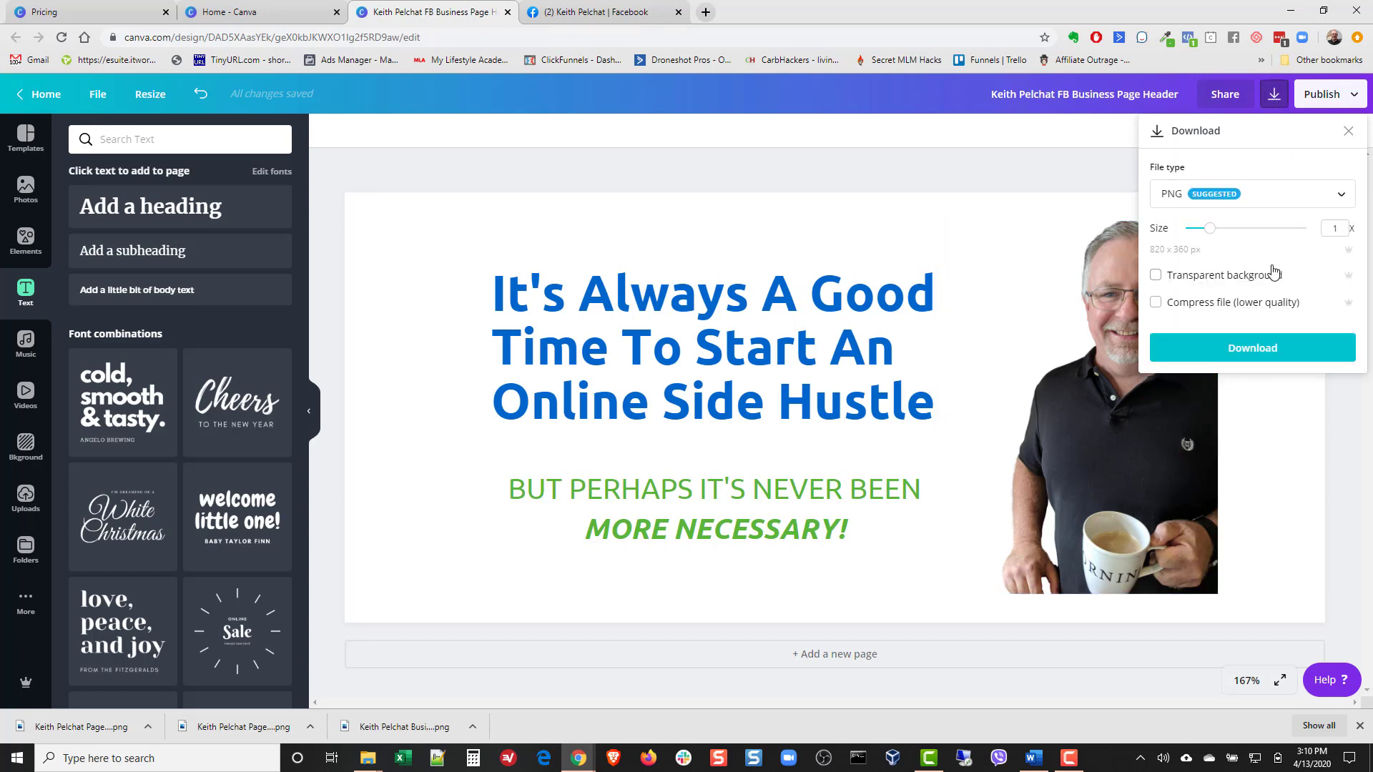
left_click(1253, 349)
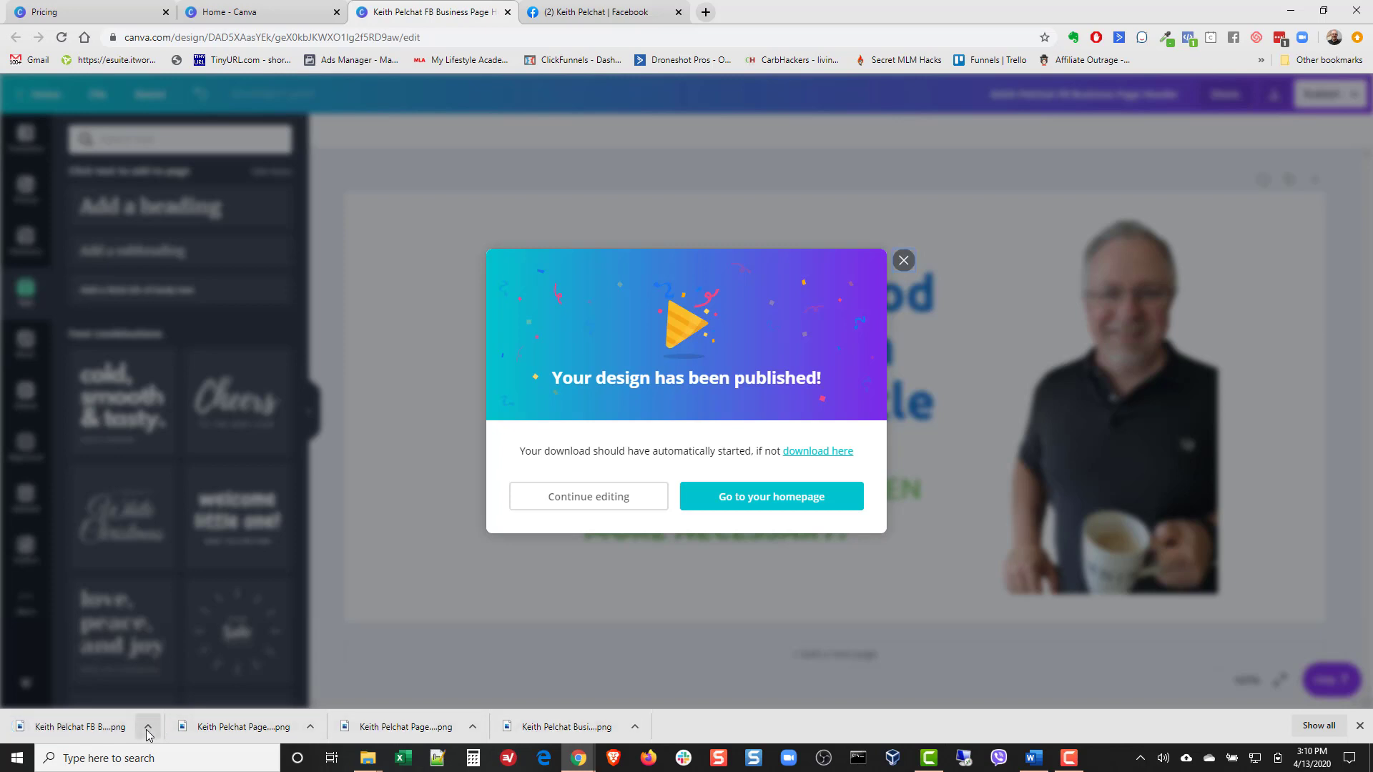
left_click(148, 728)
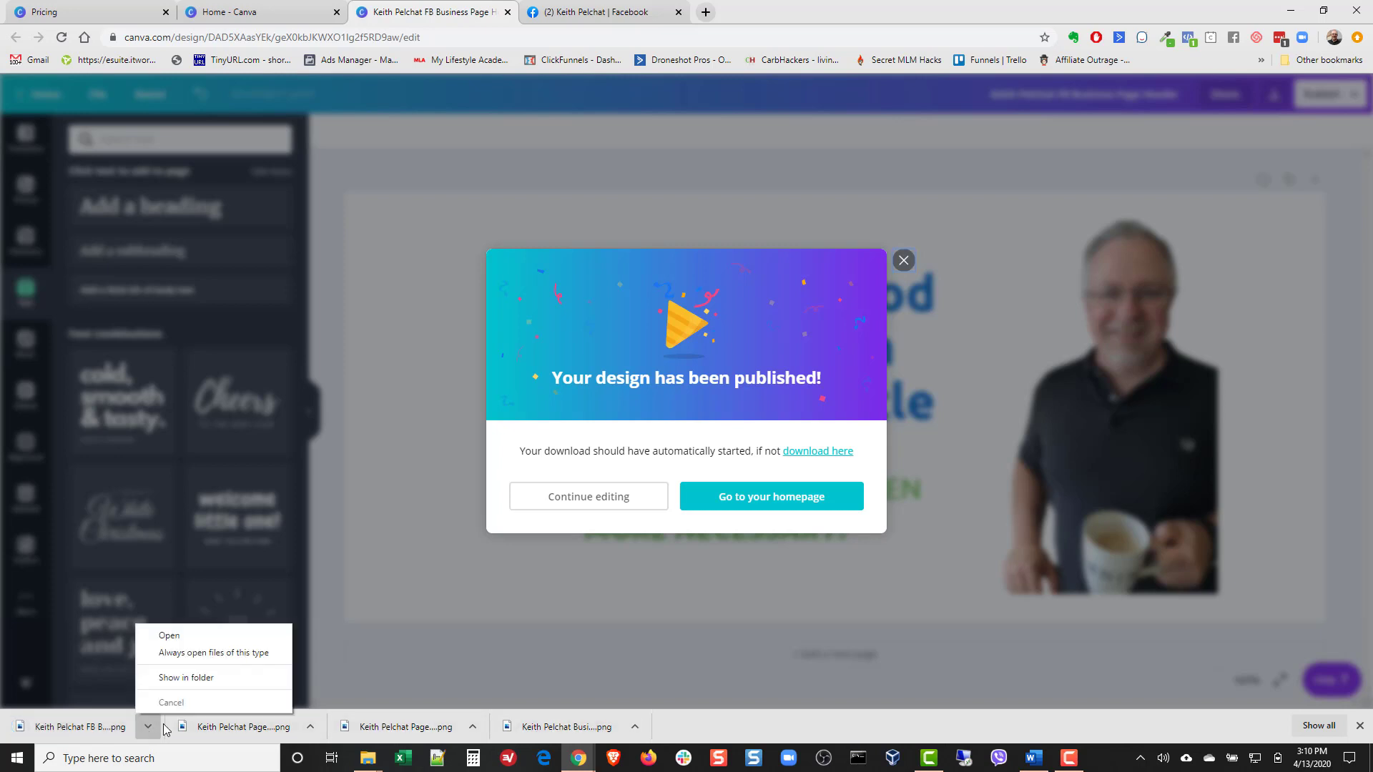
left_click(186, 678)
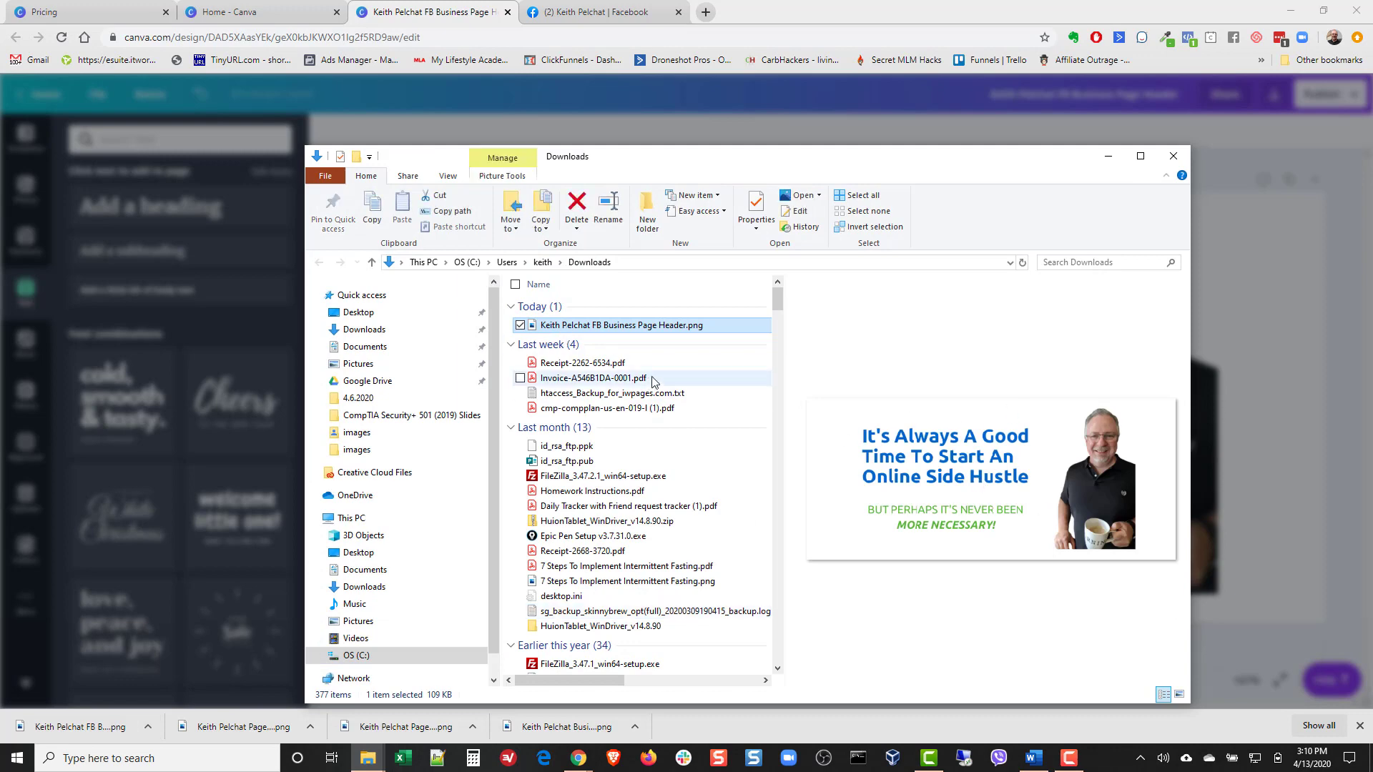
Switch to the Facebook business page tab in Chrome.
left_click(597, 14)
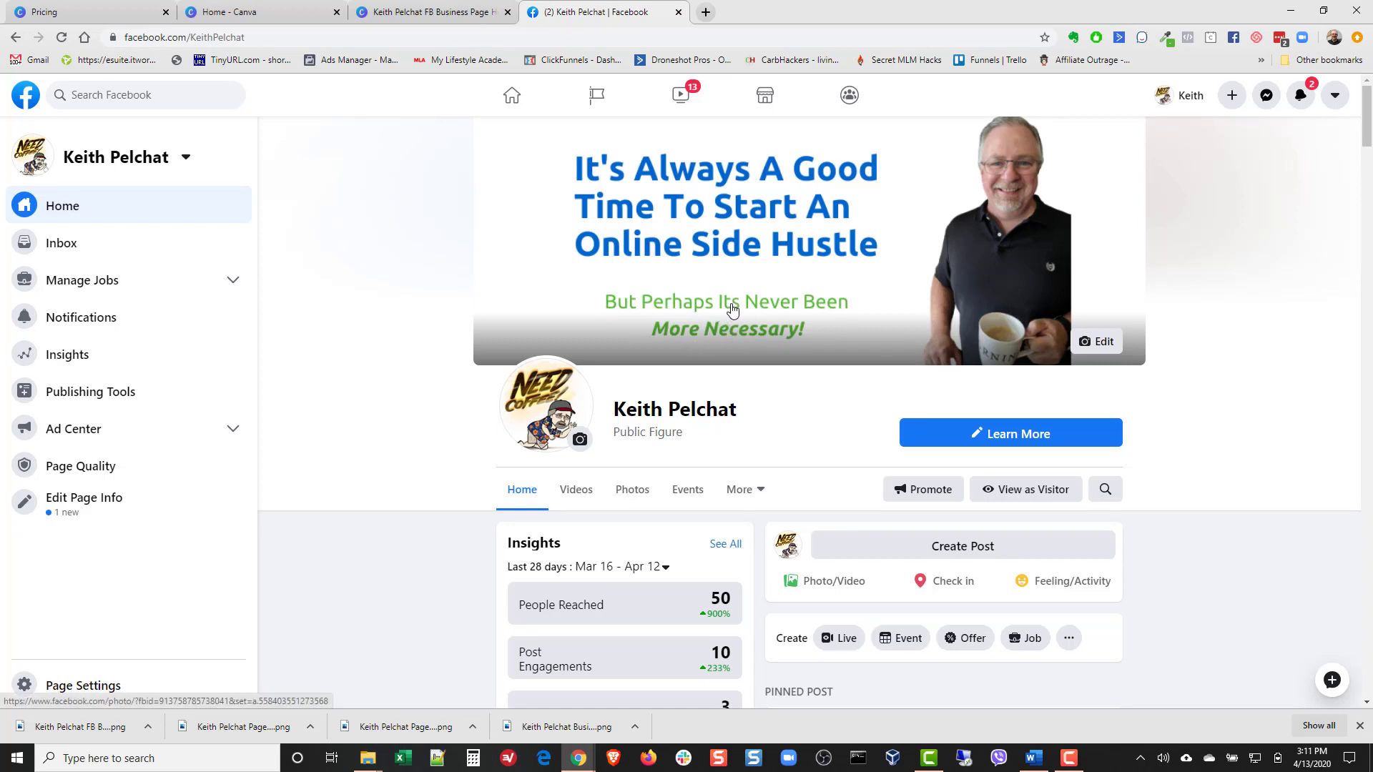
Upload the downloaded FB Business Page Header PNG as the page's new cover photo.
left_click(1105, 346)
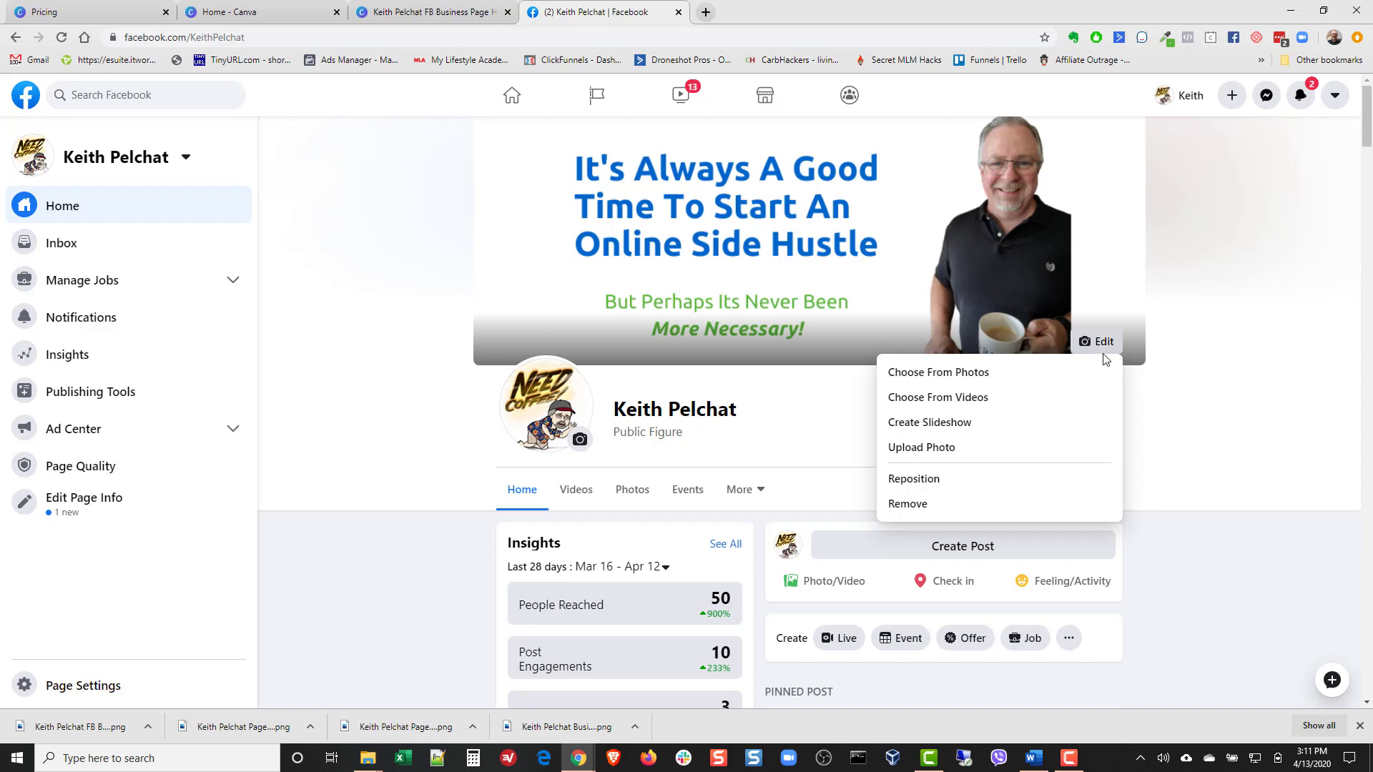
left_click(930, 449)
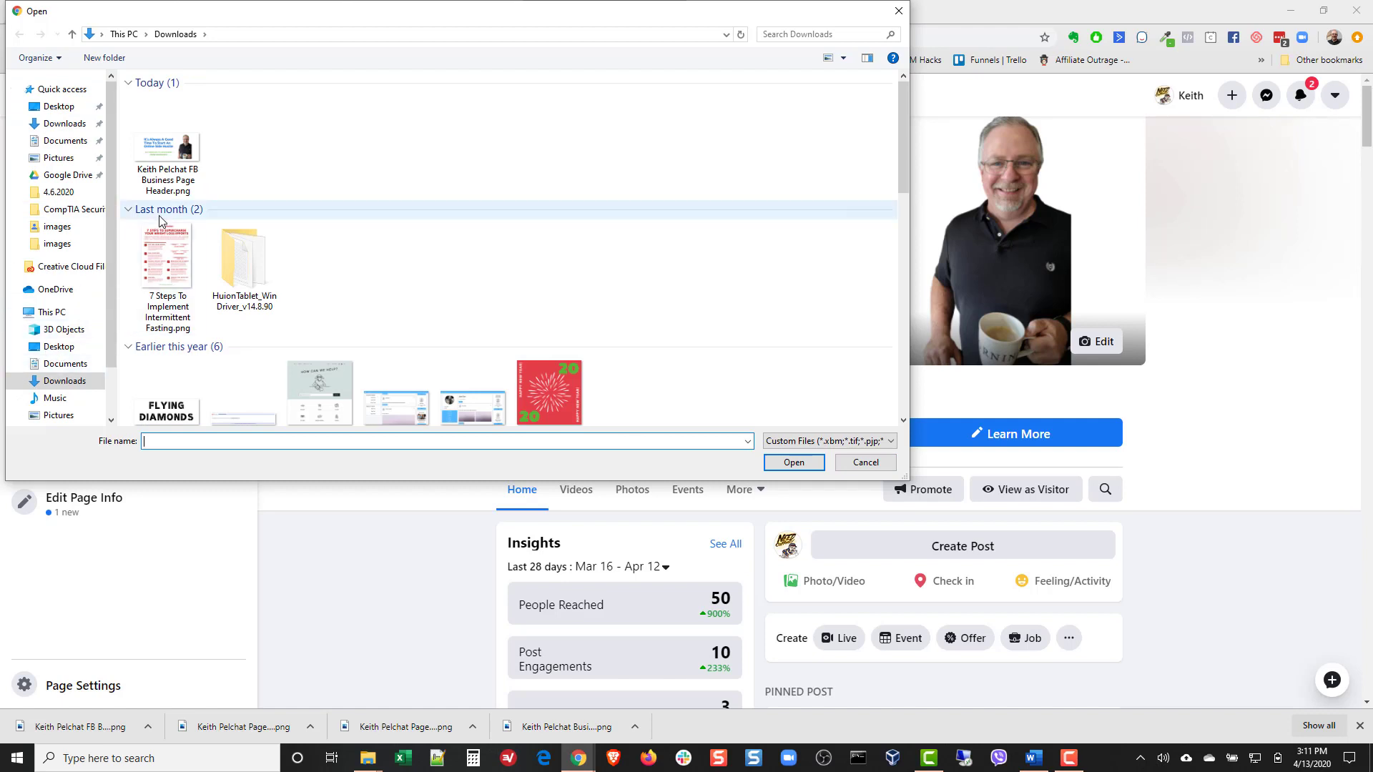
left_click(166, 151)
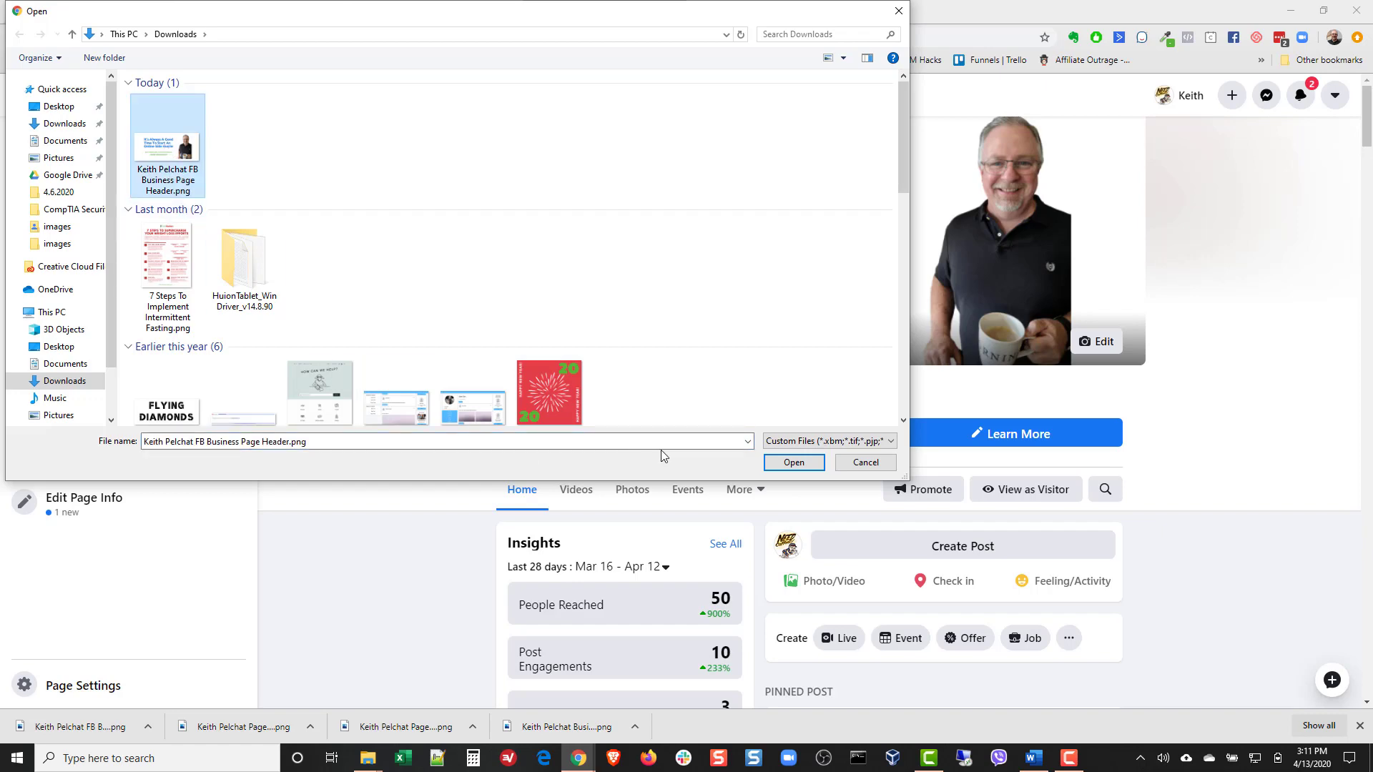
left_click(792, 463)
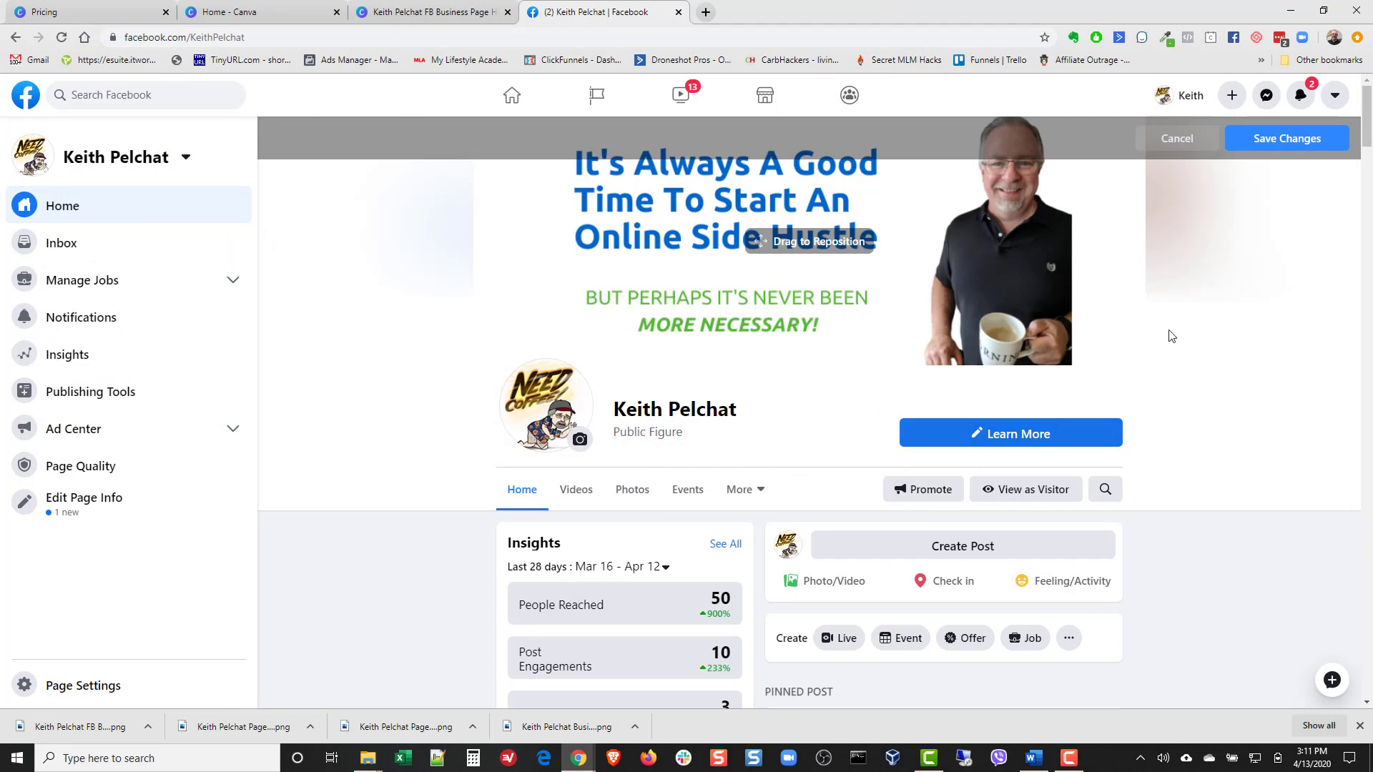
Save the uploaded header image as the Facebook page's new cover photo.
left_click(1295, 143)
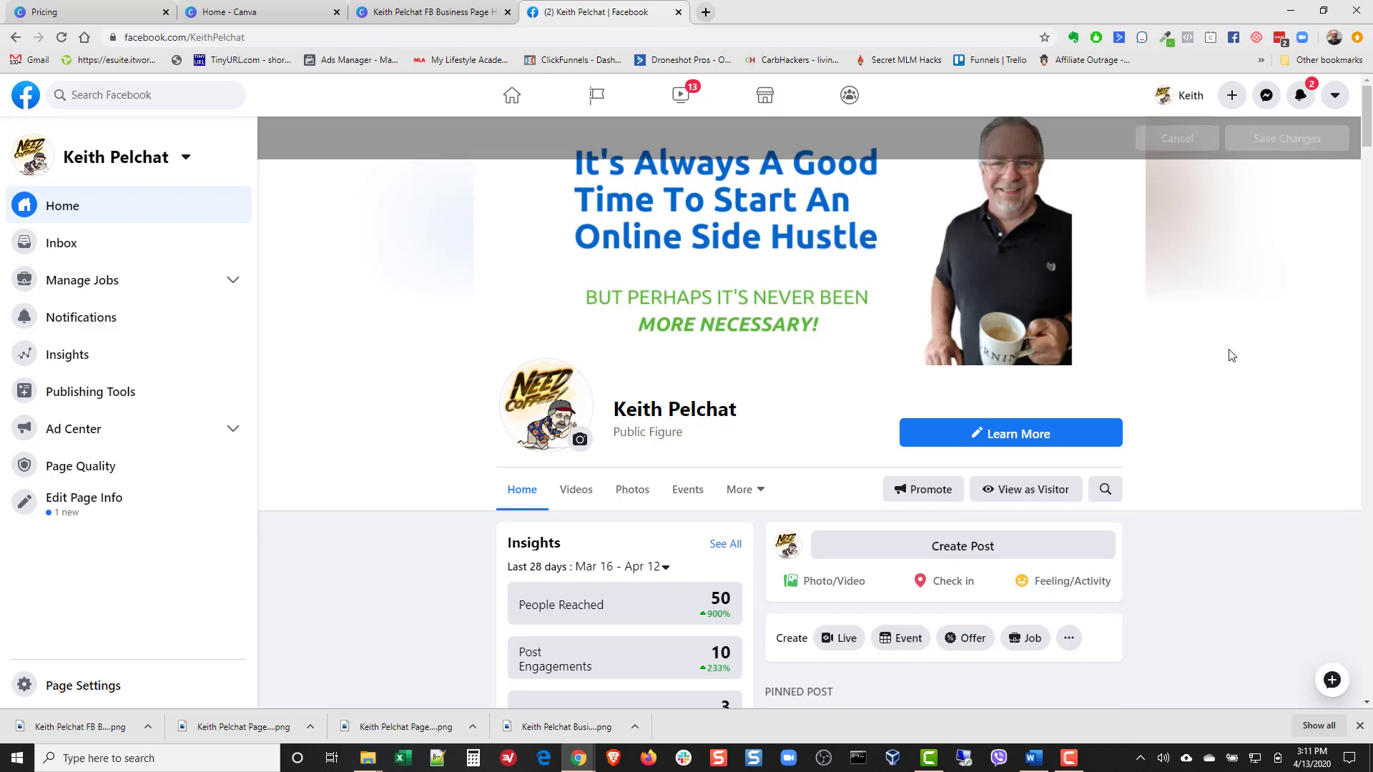